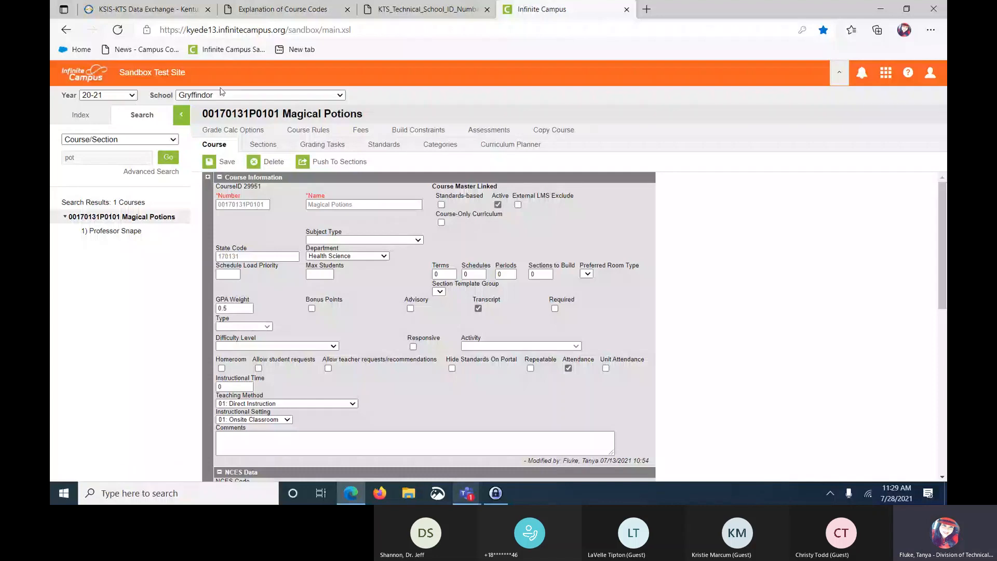
Step: Switch the school to Hogwarts School of Witchcraft and search its courses for "pot"
click(222, 93)
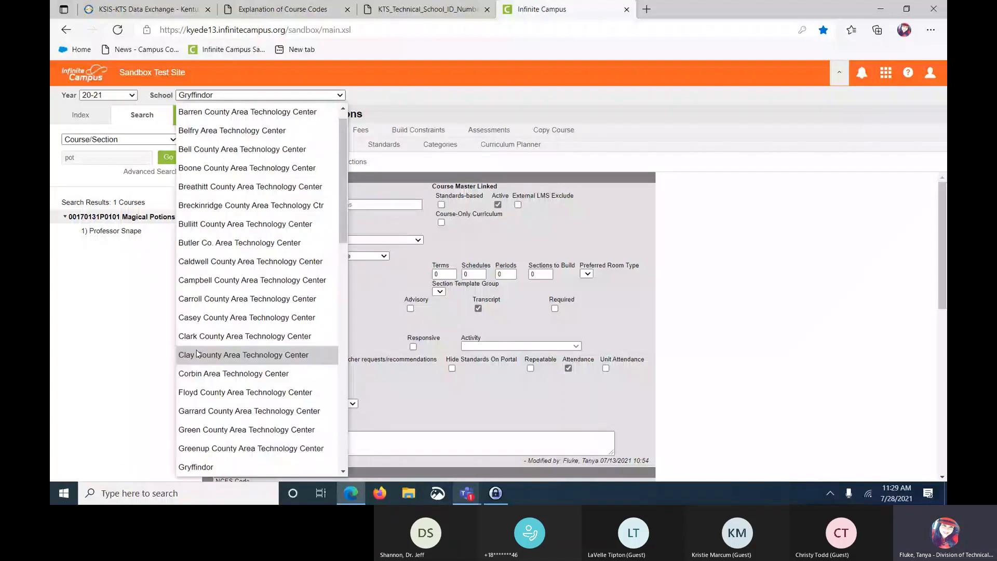
drag(342, 174, 342, 199)
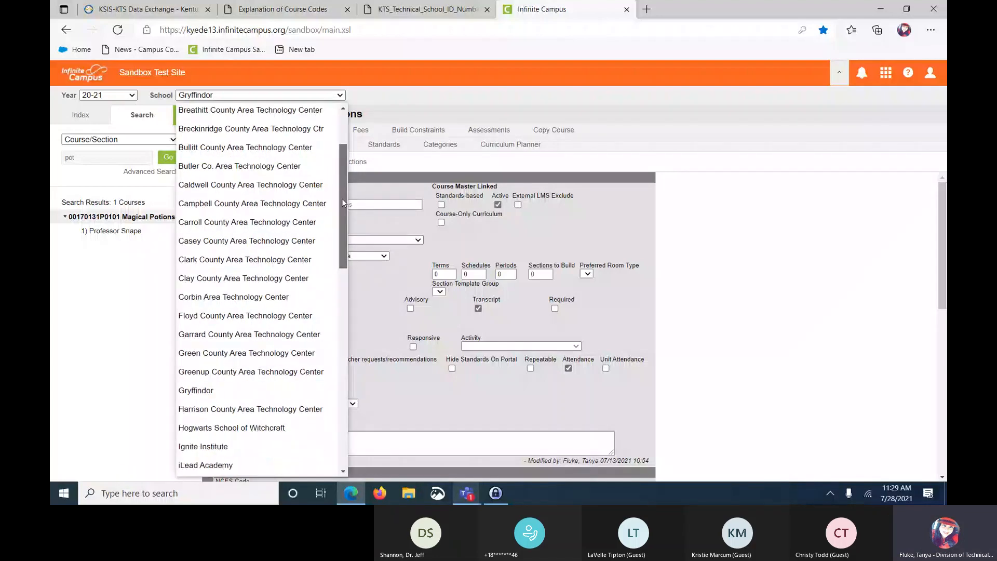
click(231, 428)
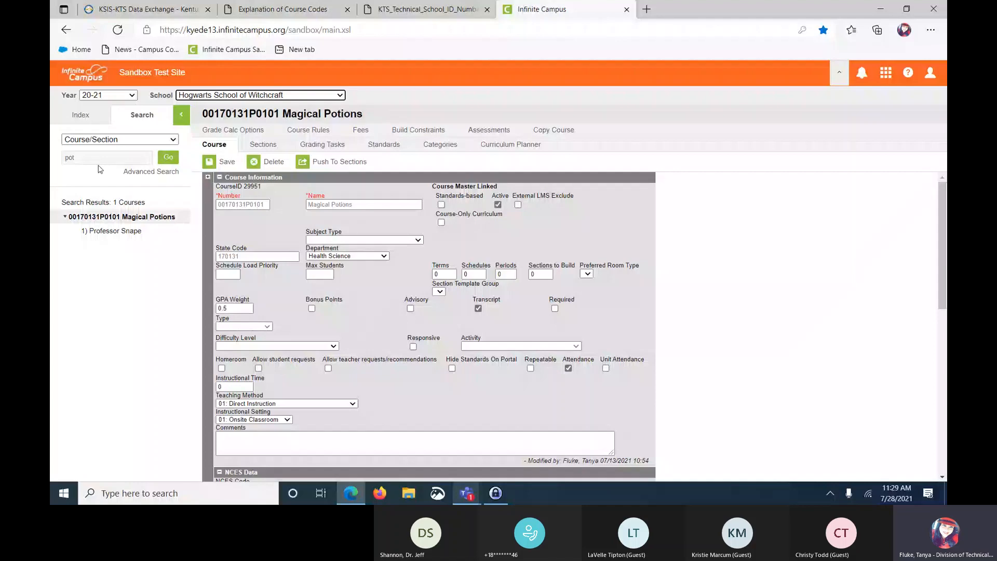
click(101, 160)
click(164, 161)
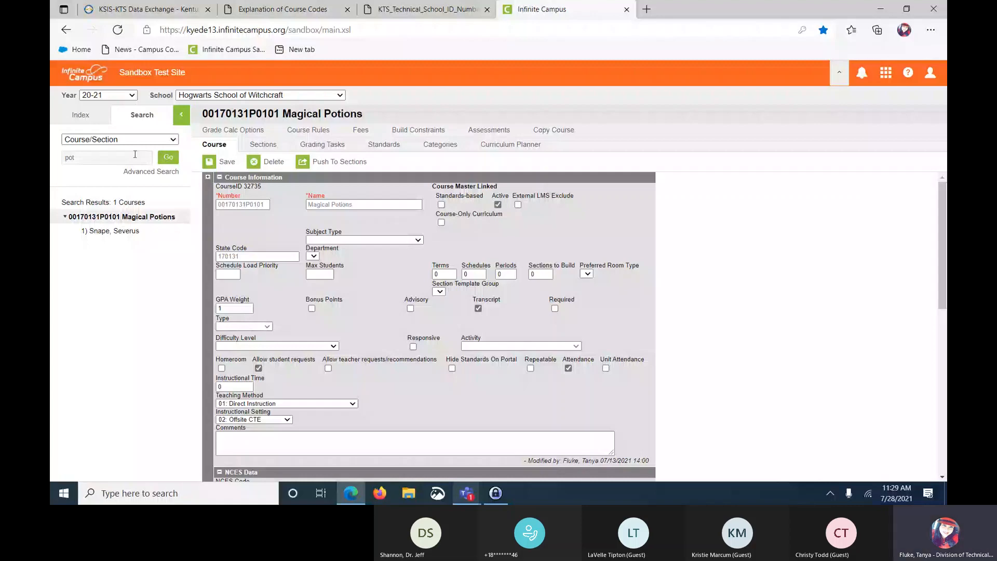
Step: Clear the course search term and list all courses at the selected school
click(98, 157)
key(BackSpace)
key(BackSpace)
key(BackSpace)
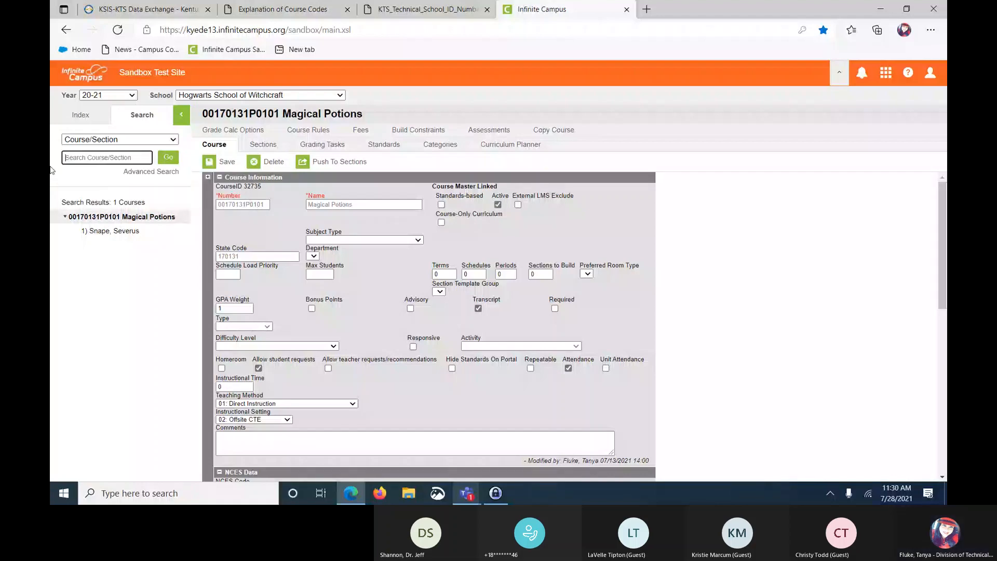
click(168, 158)
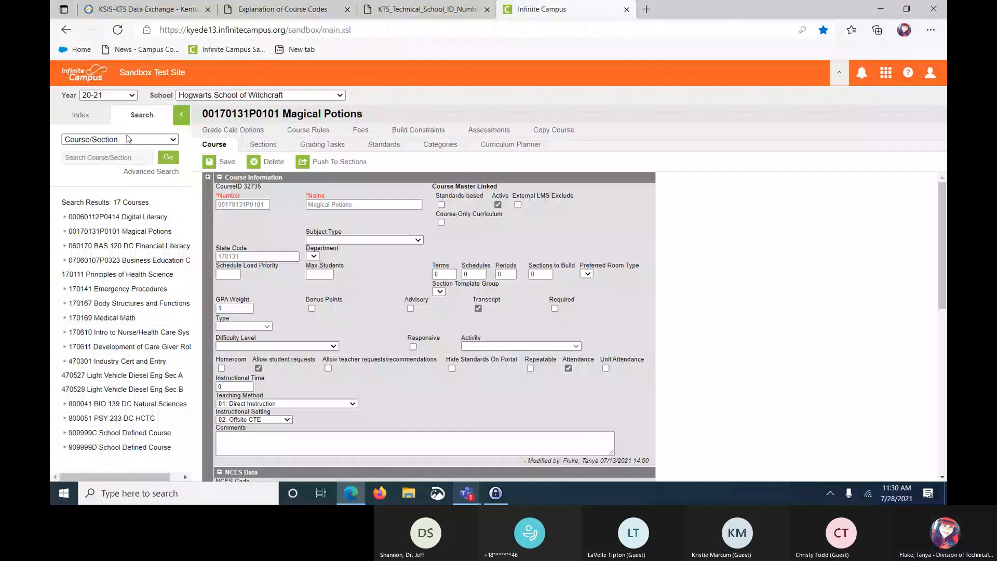
Step: Find the student by last name and show the student's schedule in the Walk-in Scheduler
click(128, 139)
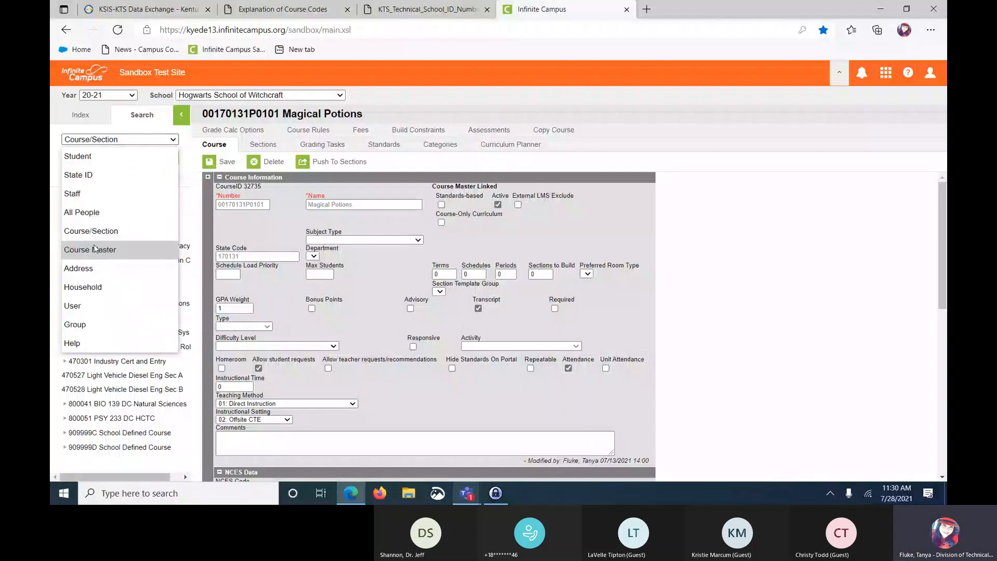
click(100, 156)
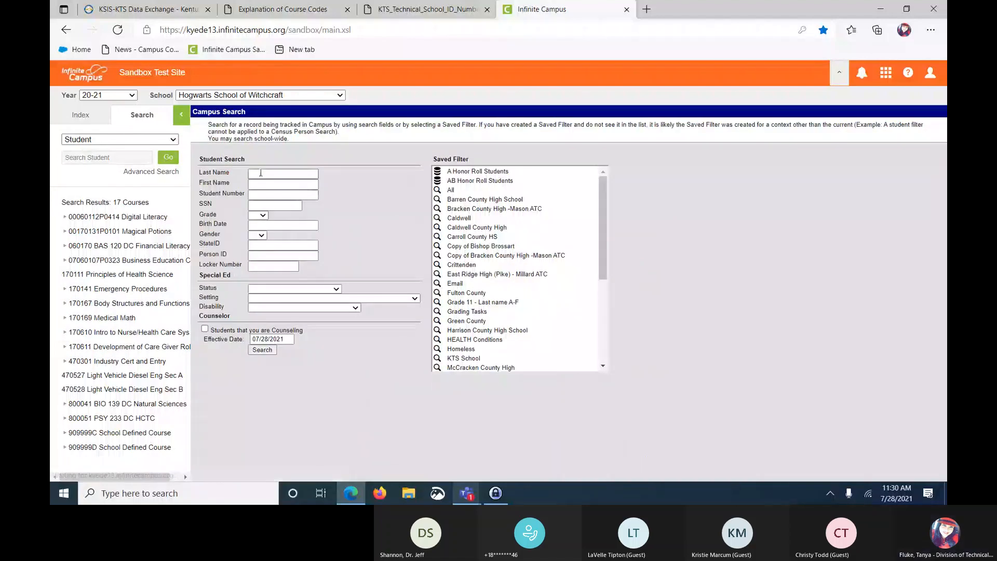
click(261, 173)
text(potter)
key(Return)
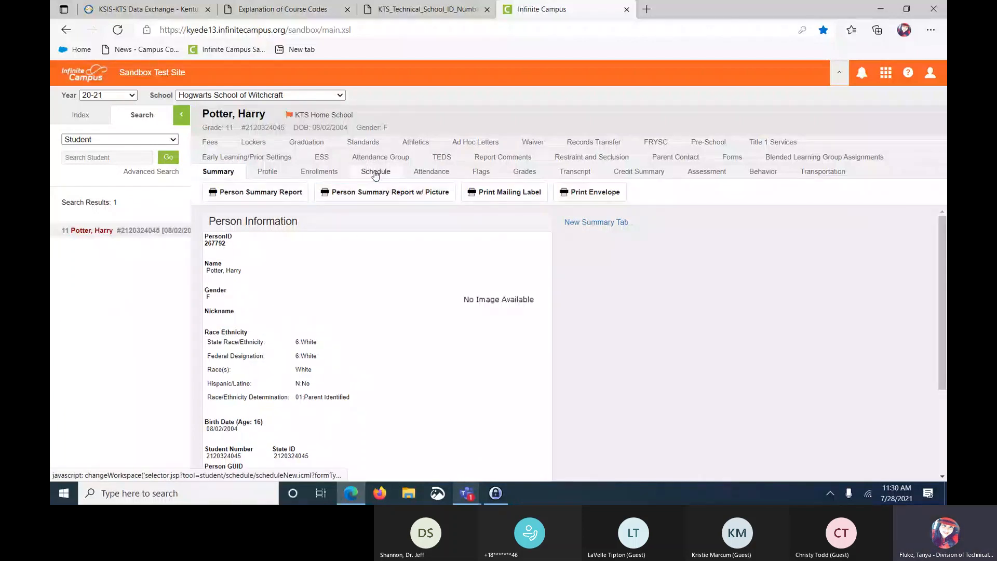
click(375, 173)
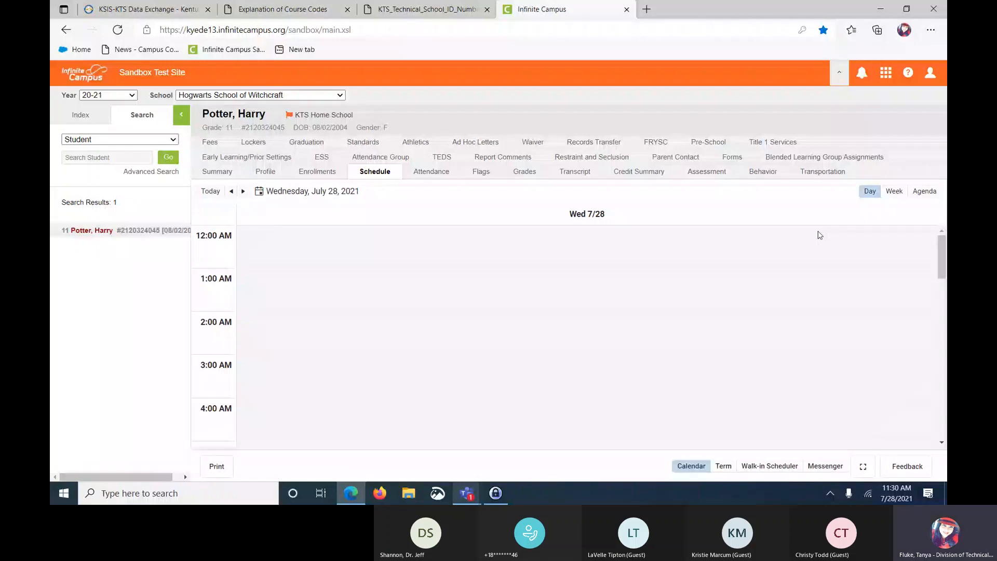
click(757, 467)
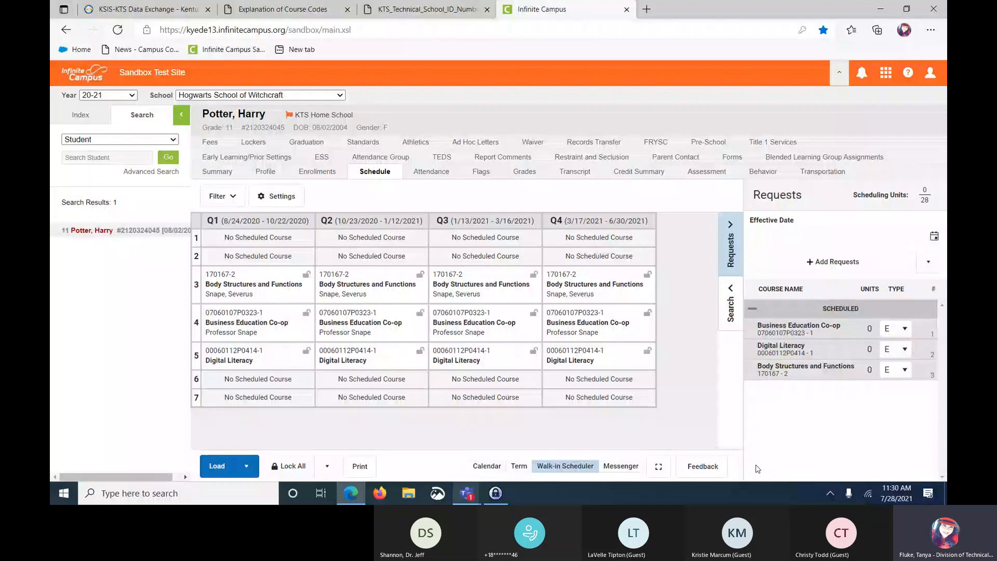
Step: Search the courses and sections for course number 170167
click(100, 140)
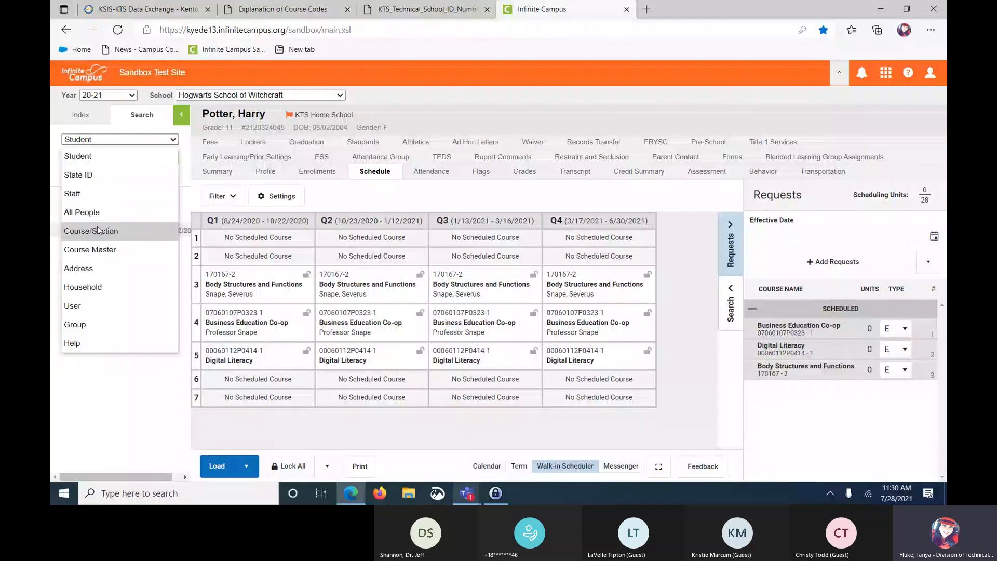
click(99, 230)
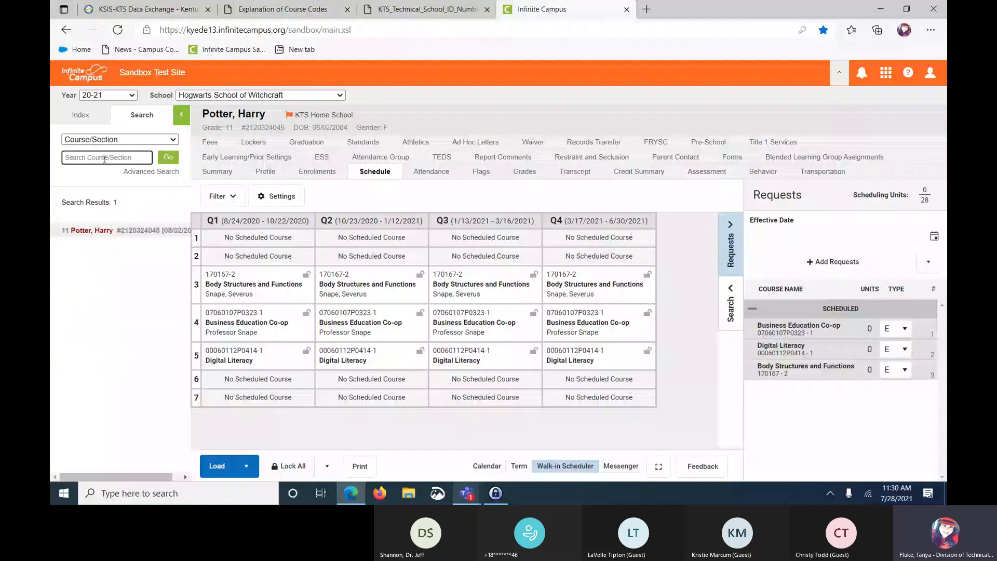
click(94, 157)
text(17)
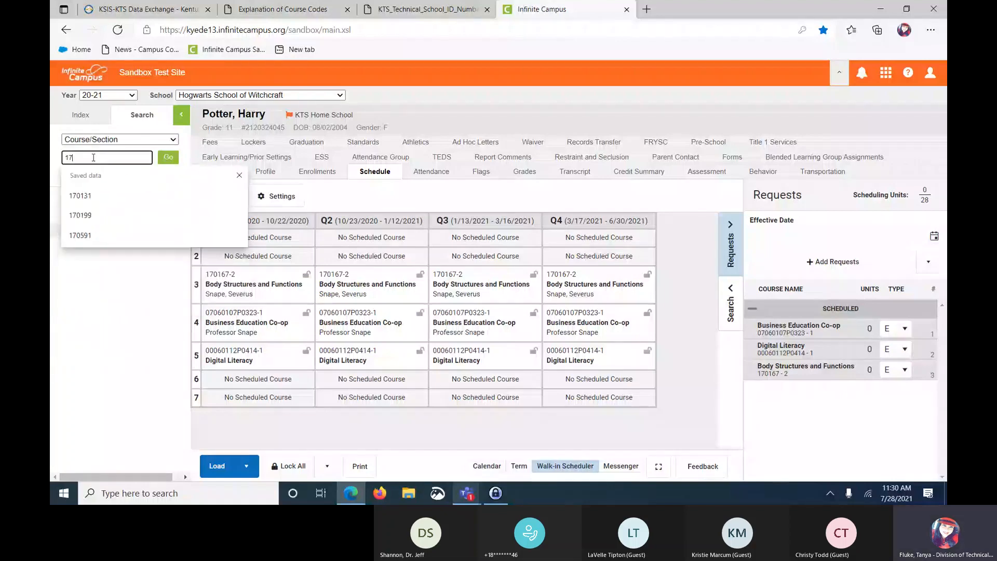
text(0167)
key(Return)
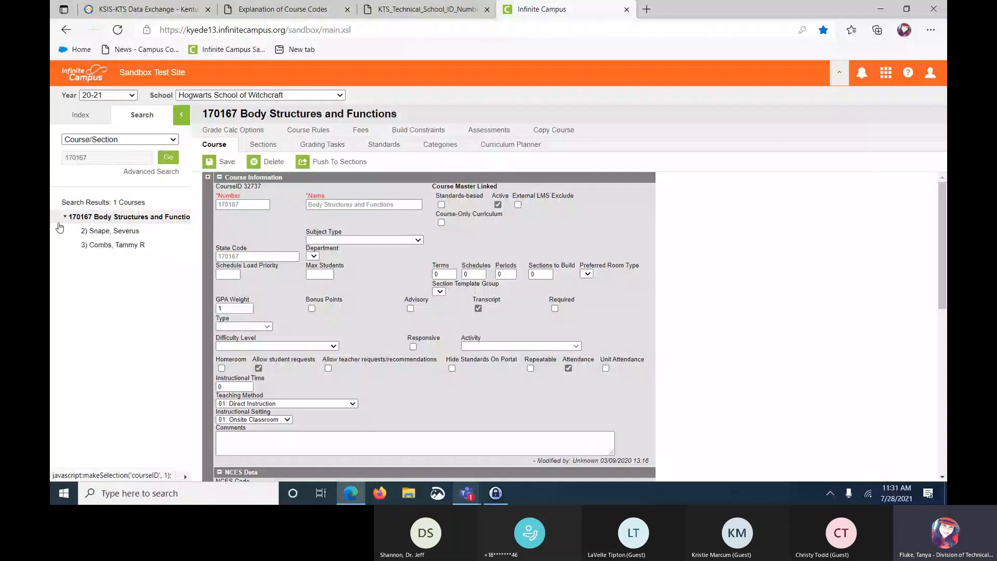
Step: Open section 2 of Body Structures and Functions, then return to the course and show its list of sections
click(106, 232)
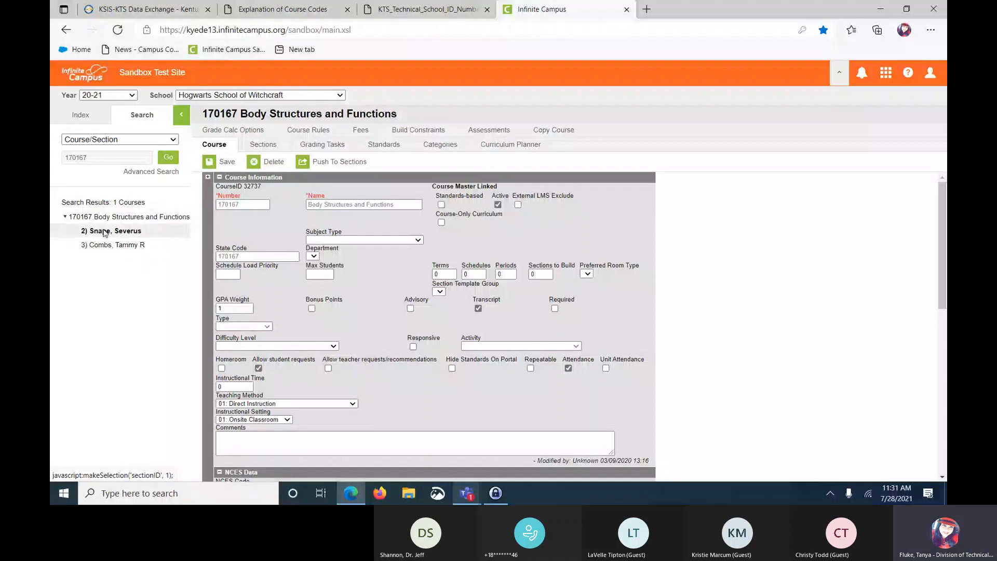
click(162, 228)
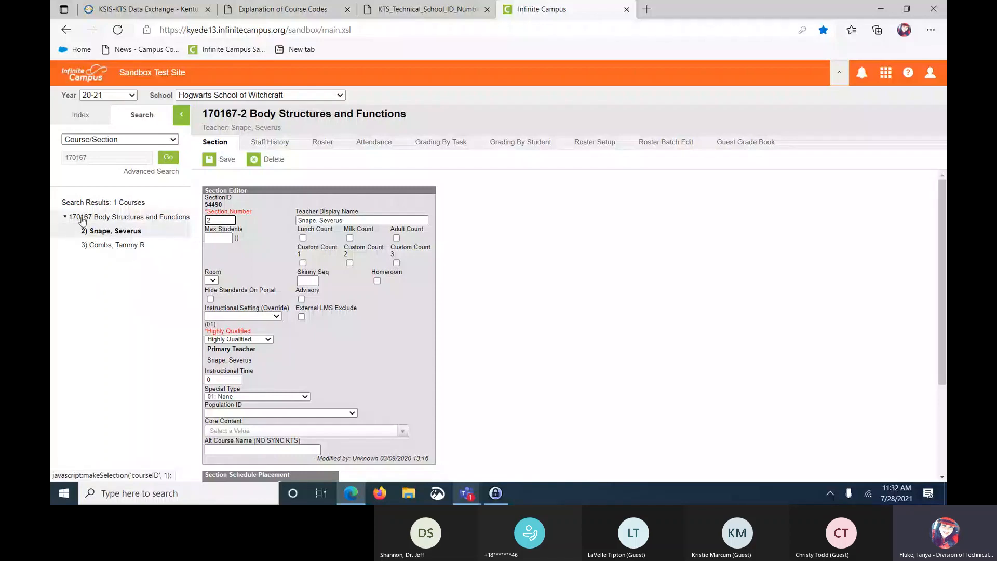
click(110, 218)
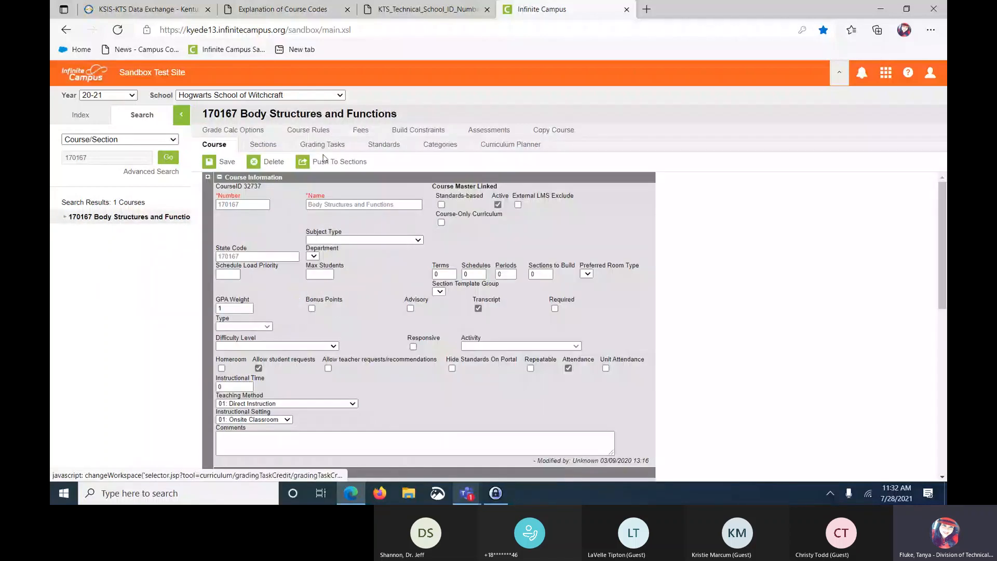
click(263, 145)
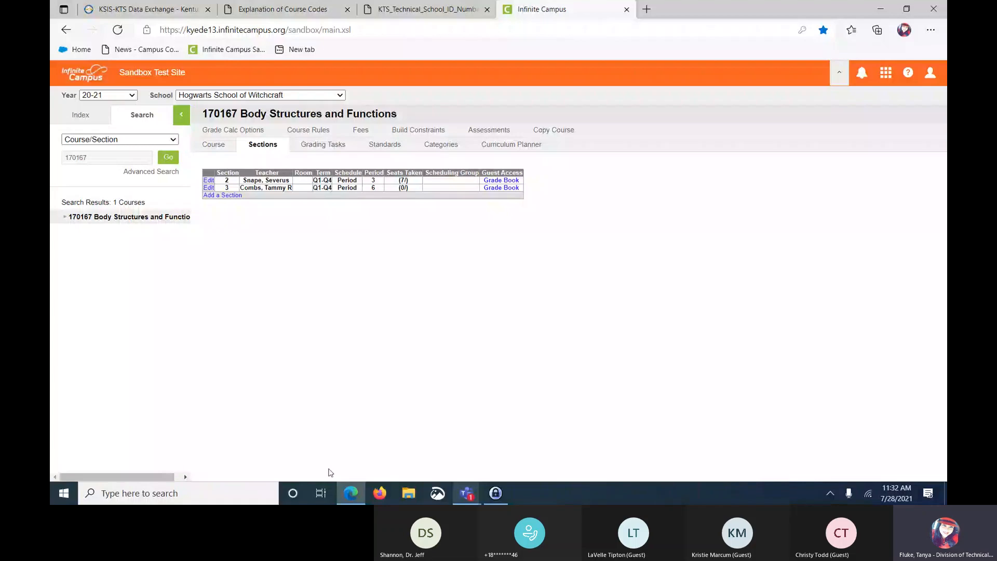
Step: Create a blank Word document and place its reduced window just below the course's section list
click(64, 495)
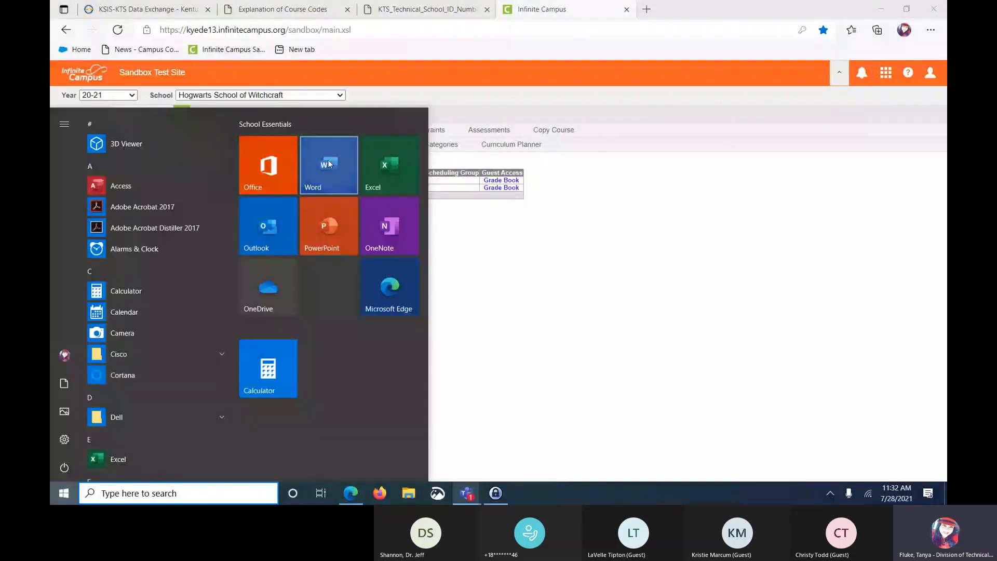
click(328, 165)
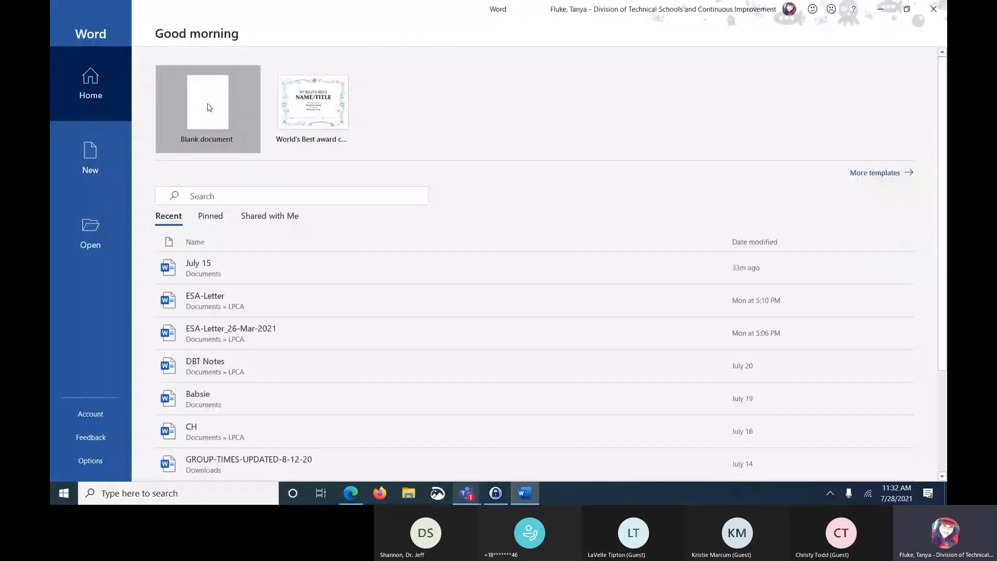
click(209, 108)
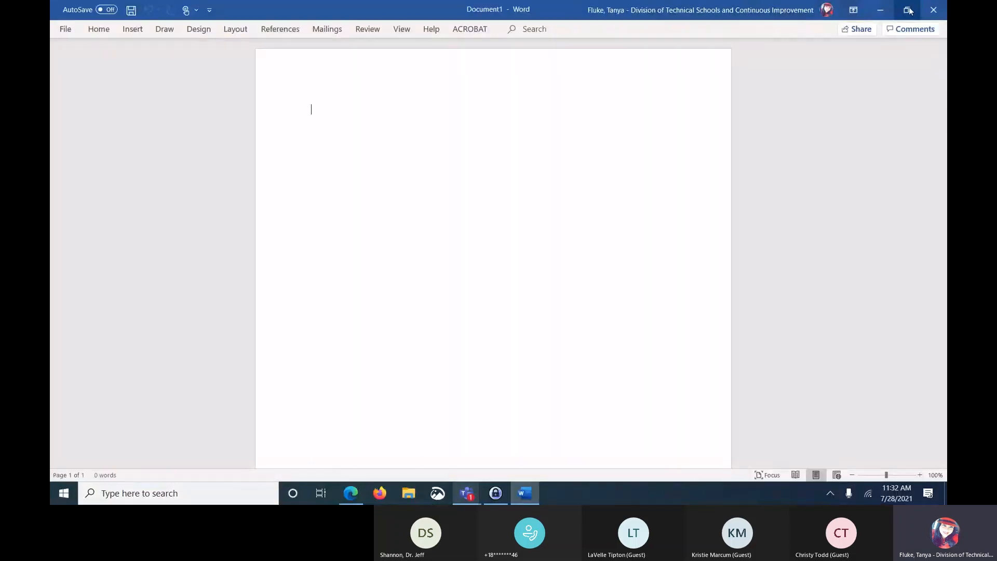
click(907, 10)
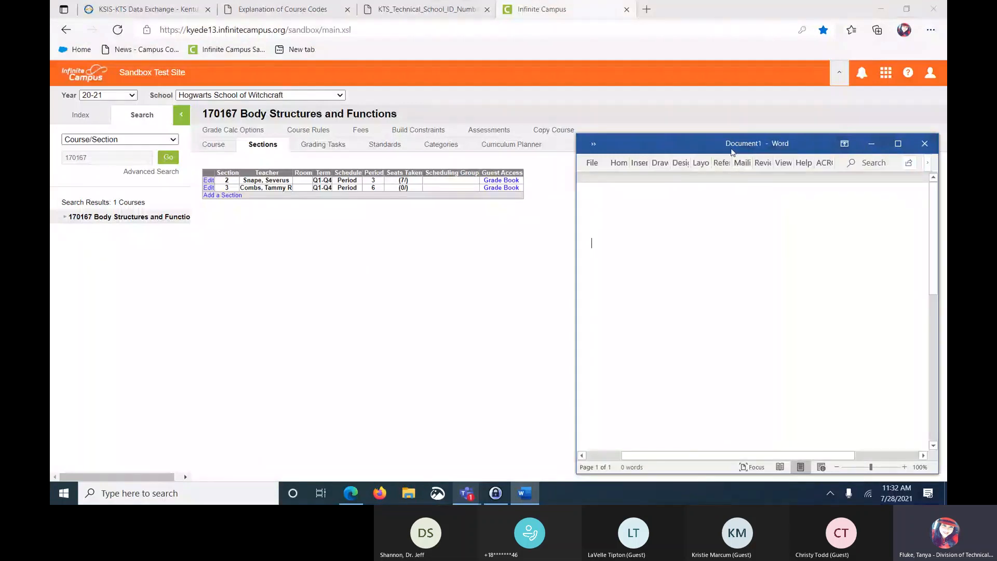
drag(732, 152, 323, 217)
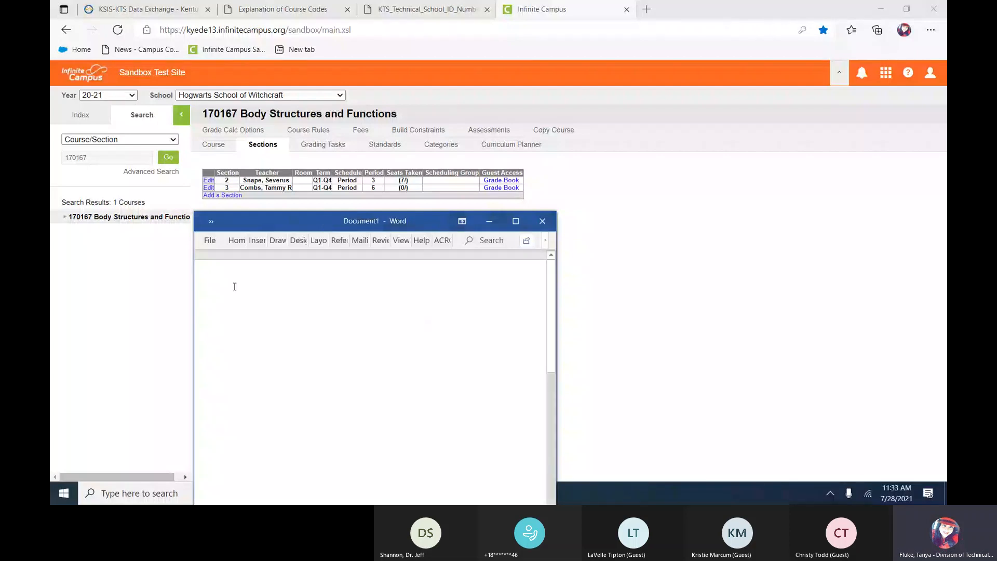
Step: Set the font size to 28 and enter 60 on each of two lines in the Word document
click(236, 241)
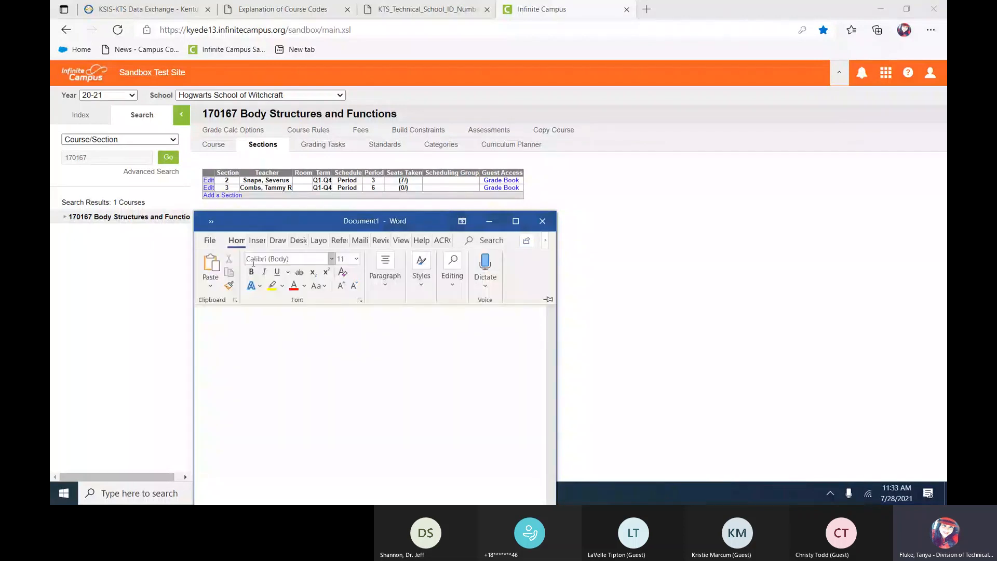
click(356, 259)
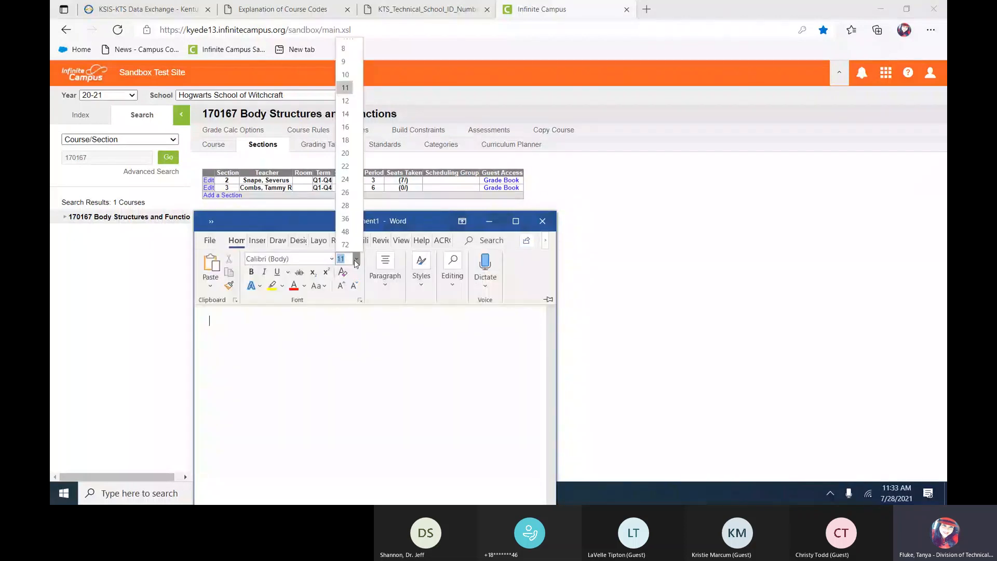
click(345, 205)
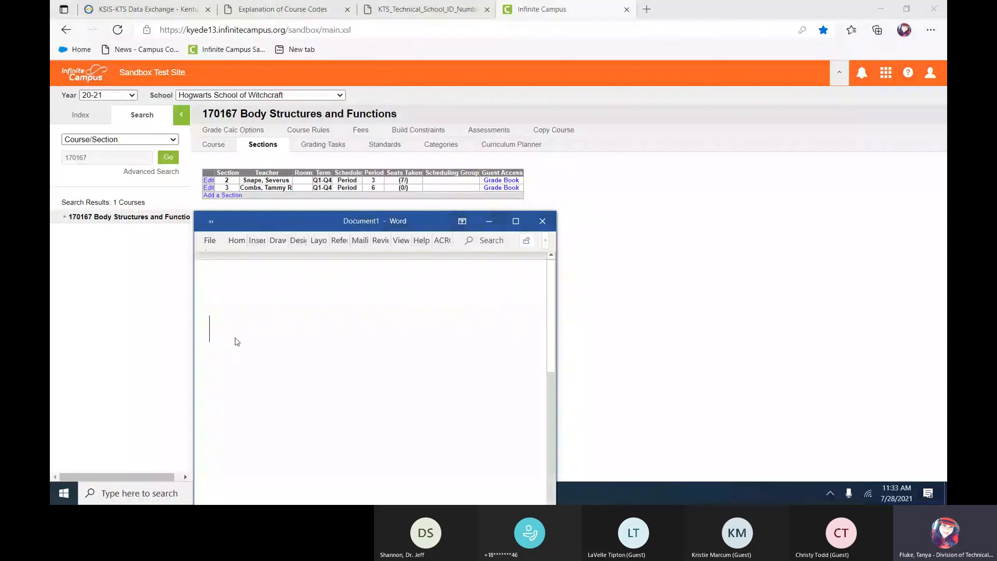
text(60)
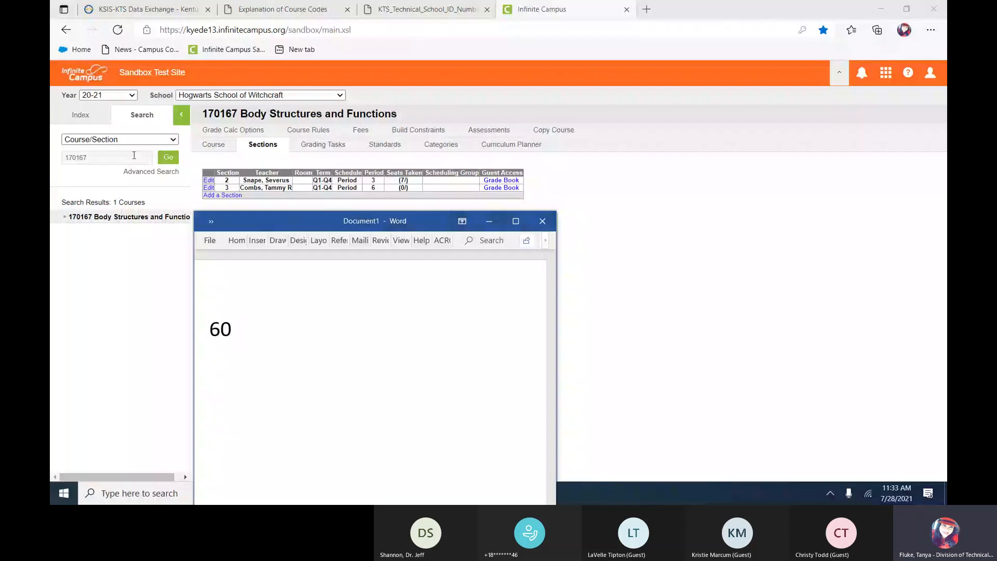
key(Return)
text(60)
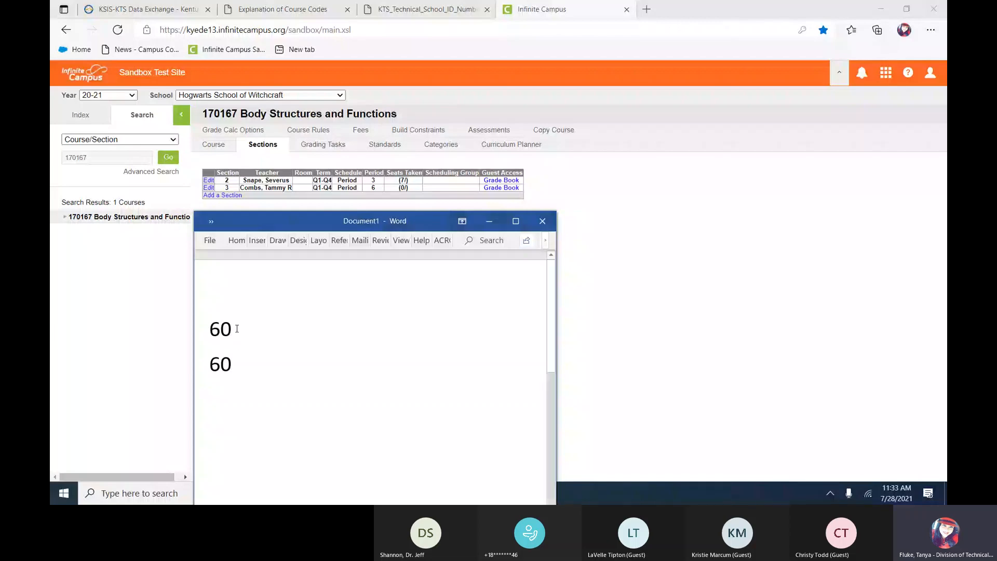
Step: Review the 13-digit code format in the Explanation of Course Codes PDF, then return to the Infinite Campus section list
click(353, 7)
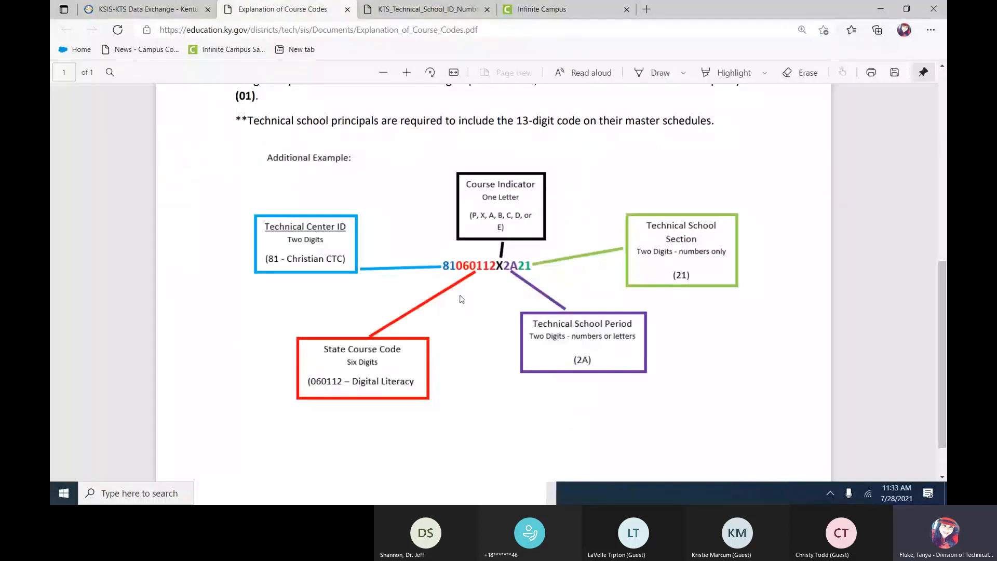
scroll(462, 299, up, 5)
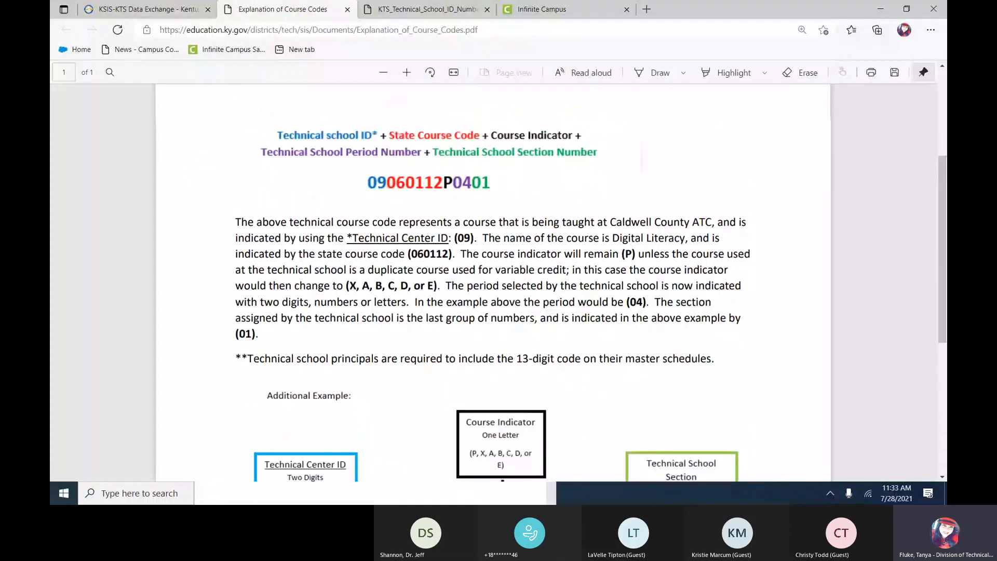
scroll(477, 409, up, 3)
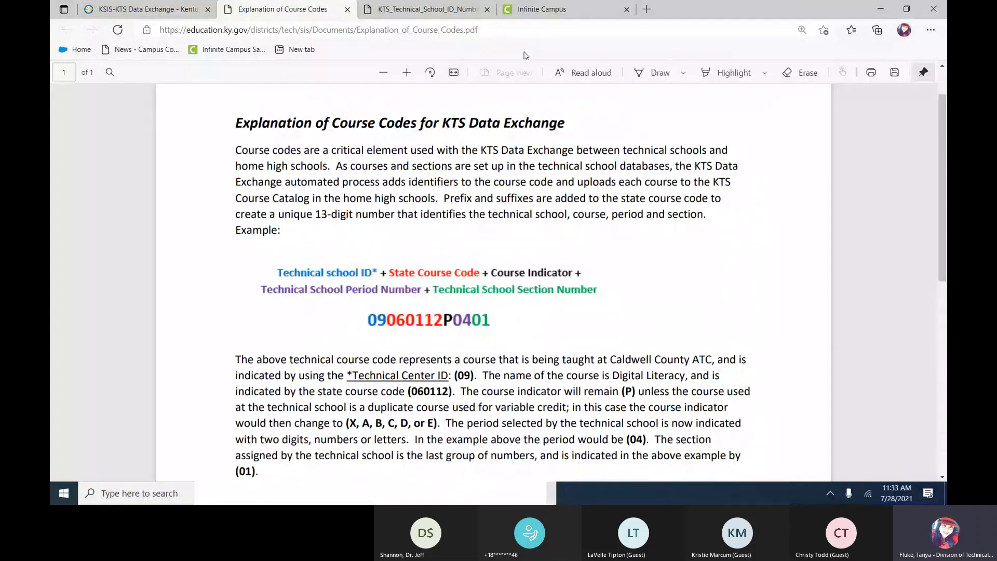
click(541, 9)
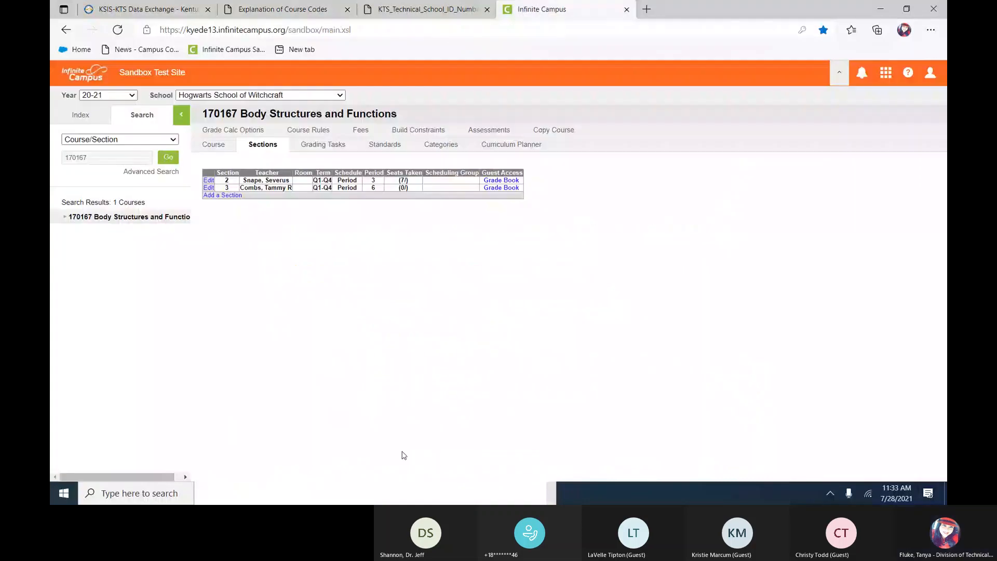
Step: Switch to the Word document and append the state course code 170167 after 60 on both lines
key(super)
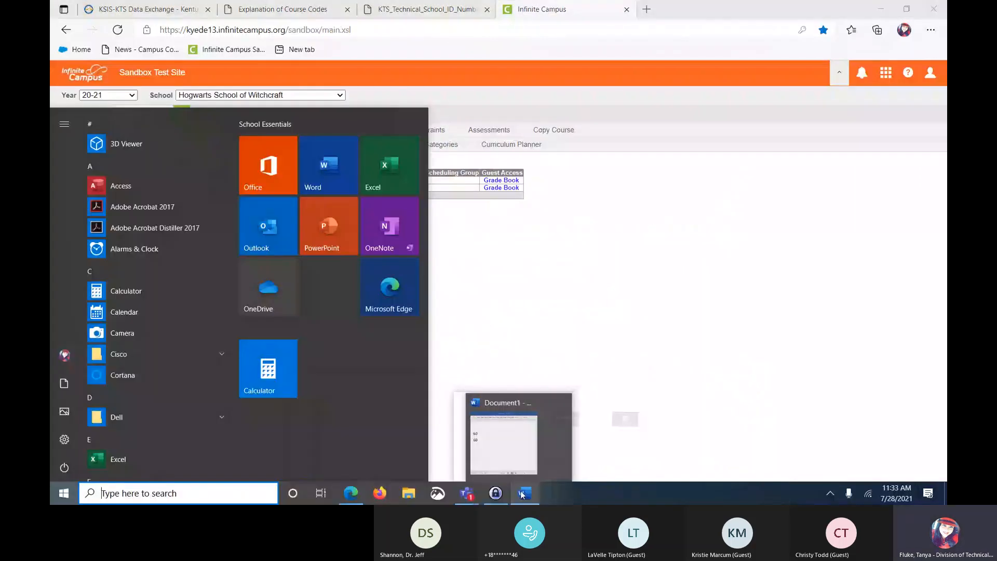
click(523, 493)
click(239, 327)
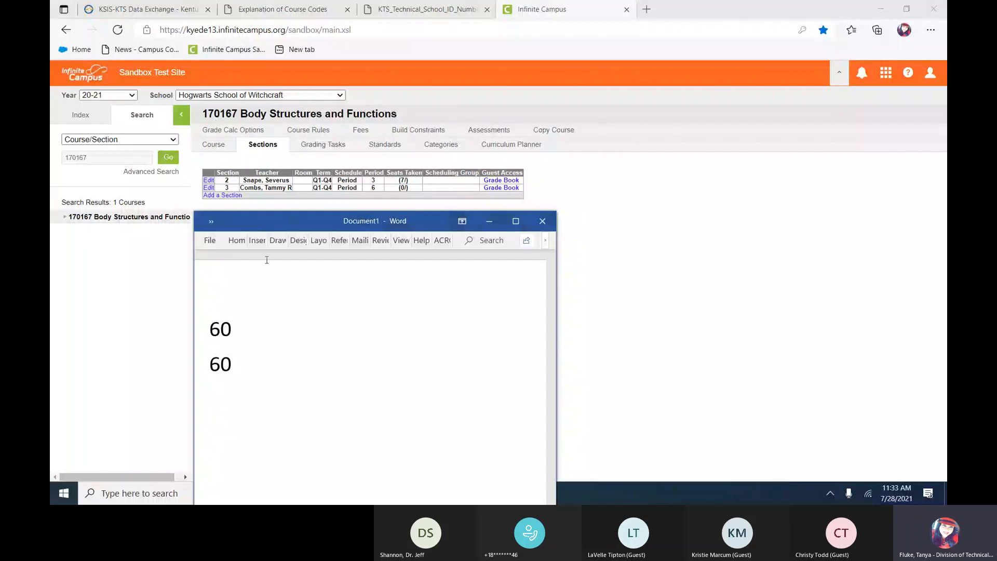
text(170167 60)
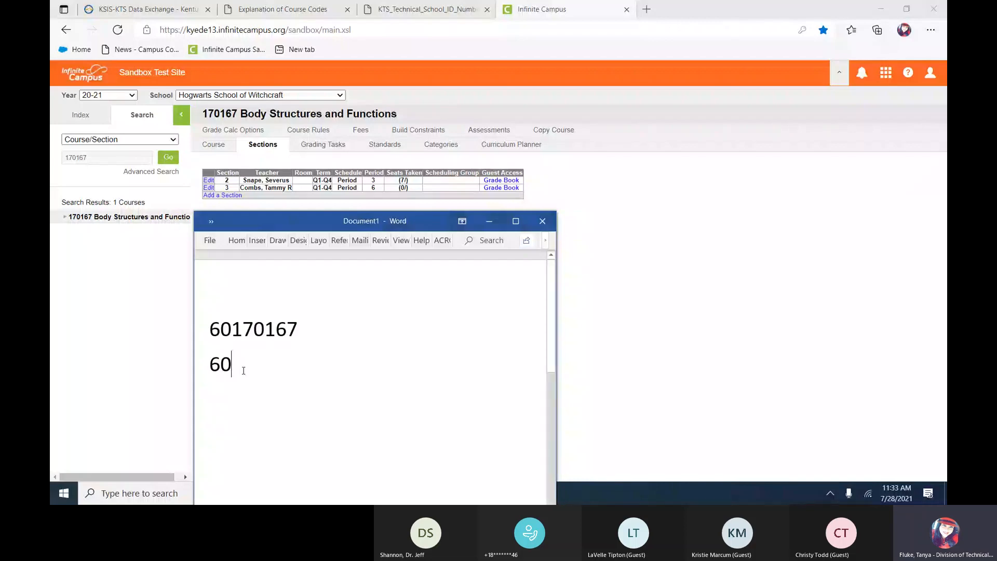
text(17)
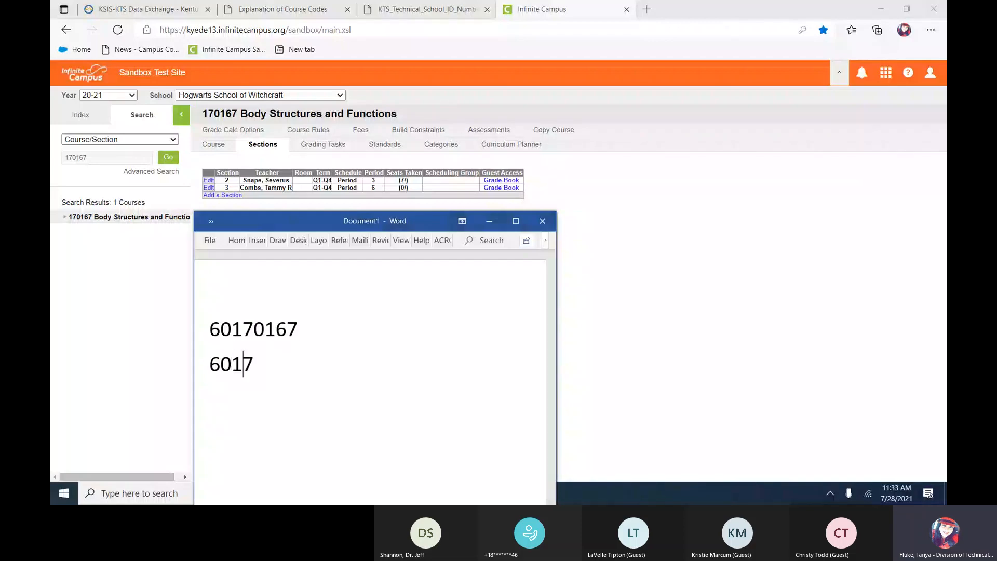
text(0167)
Step: Append the course indicator P to the end of both code lines in the Word document
click(309, 328)
text(P)
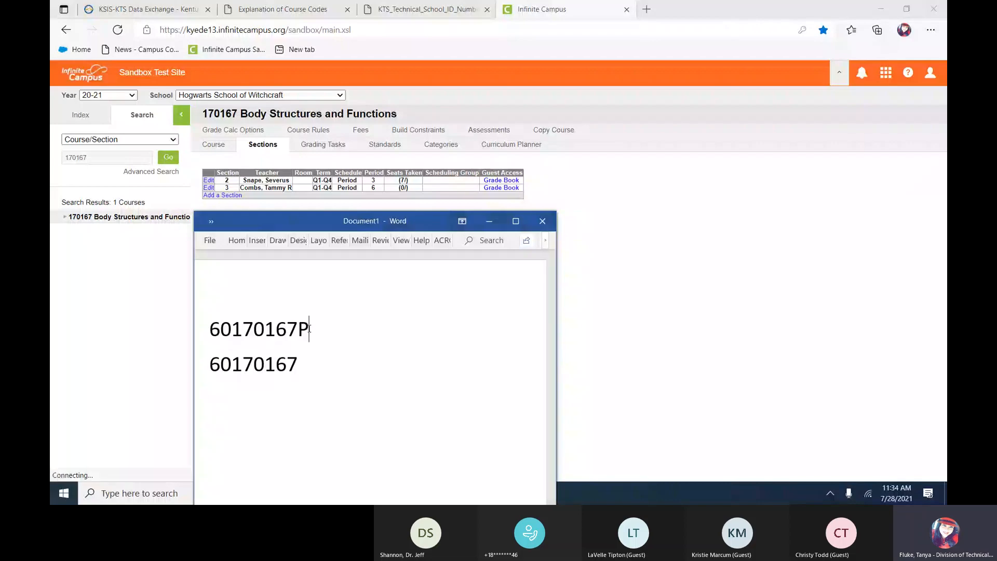
click(306, 367)
text(P)
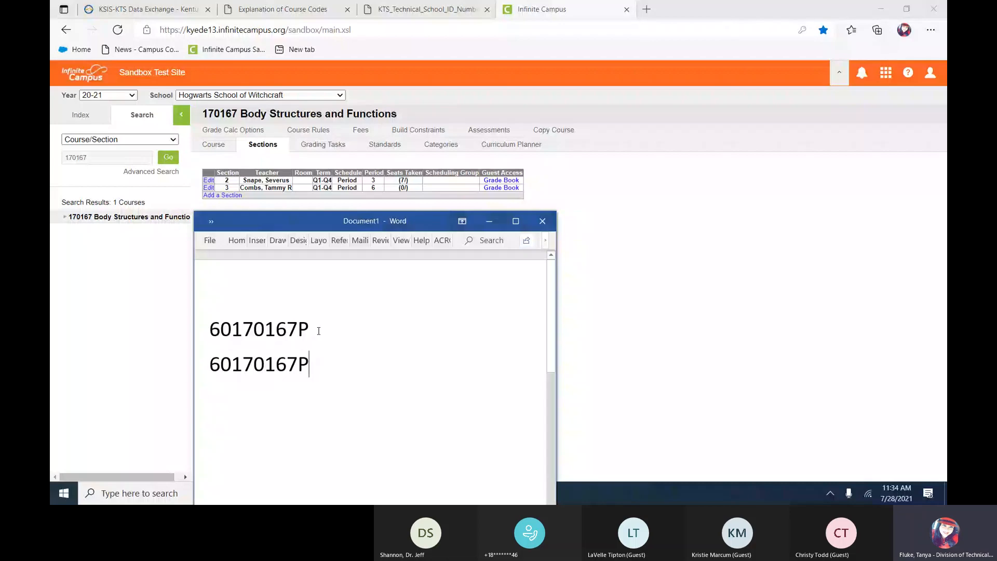
Step: Check the code format in the Explanation of Course Codes PDF, then append period numbers 03 and 06 to the two codes in Word
click(287, 10)
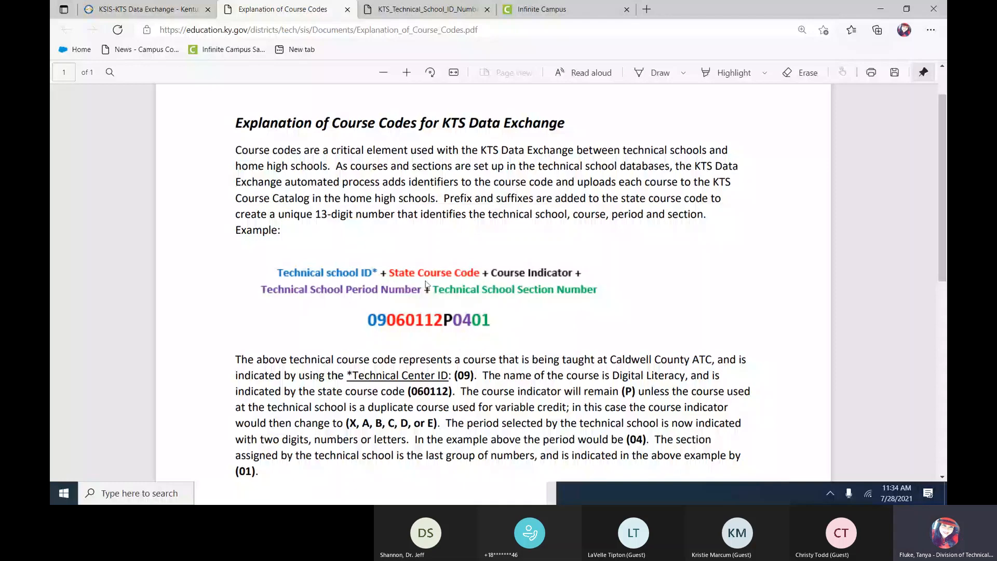
click(541, 9)
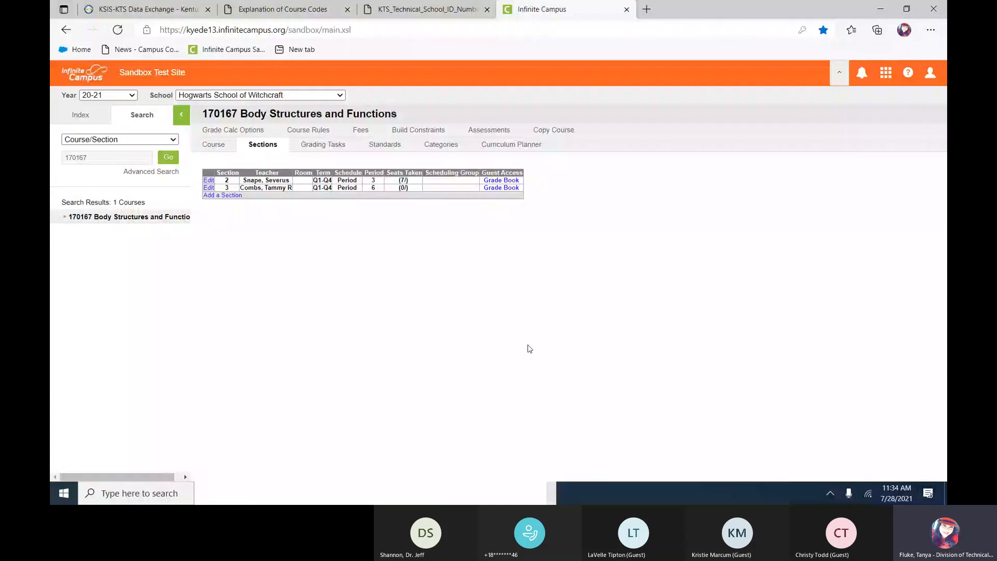
click(564, 502)
key(super)
click(527, 494)
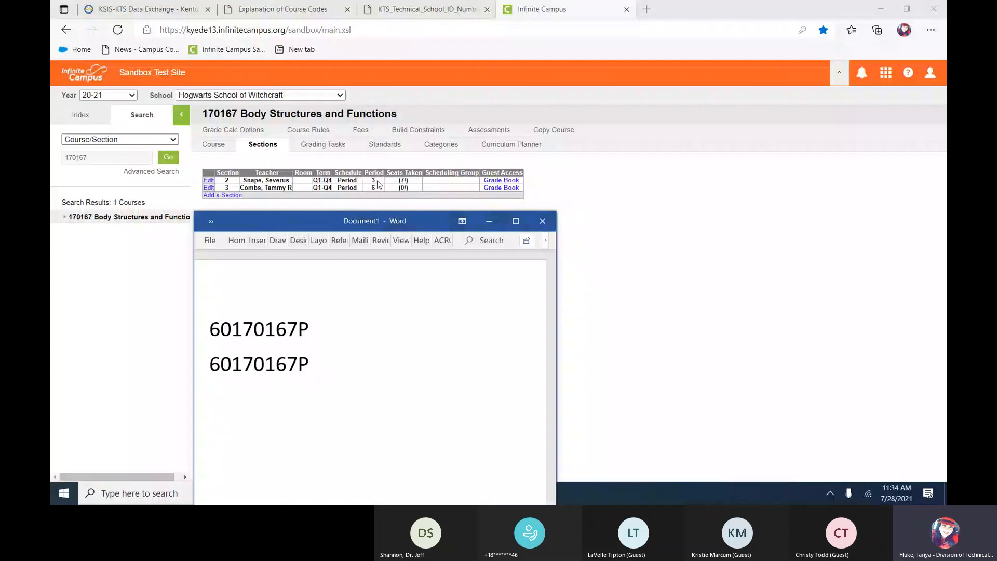
click(317, 329)
text(03)
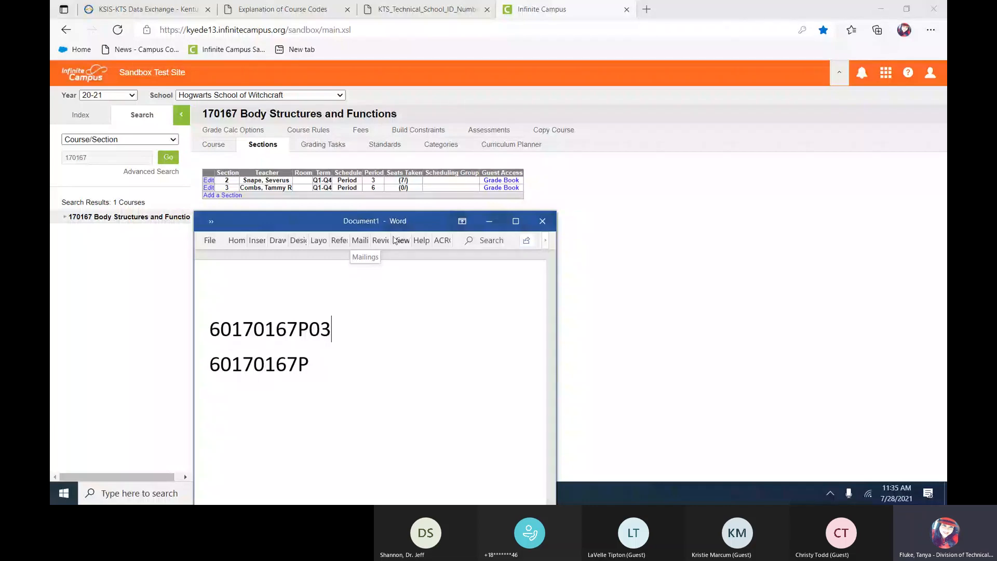
click(331, 329)
click(353, 373)
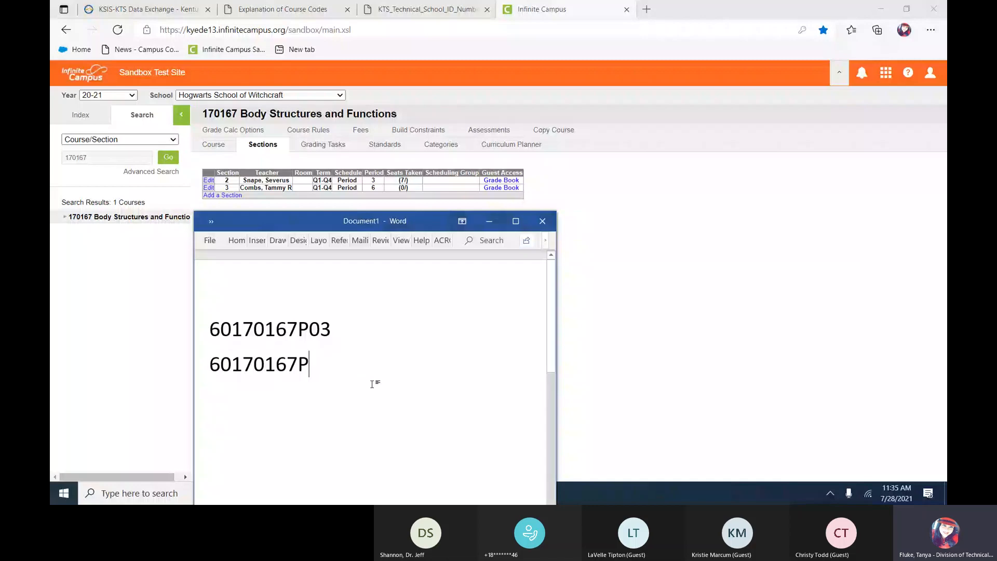
text(06)
Step: Recheck the format in the Explanation of Course Codes PDF, then append section numbers 02 and 03 to the first and second codes in Word
click(343, 327)
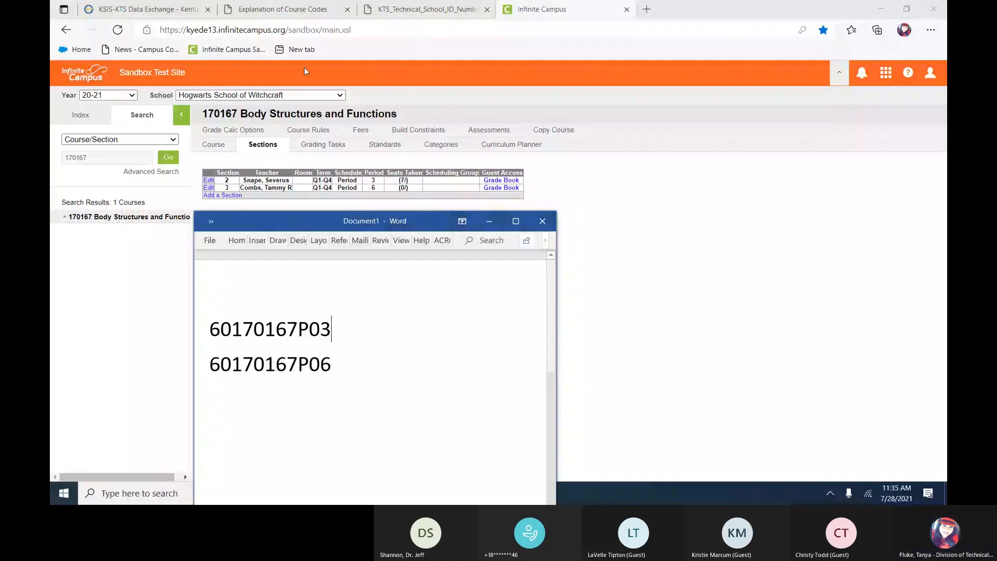
click(283, 8)
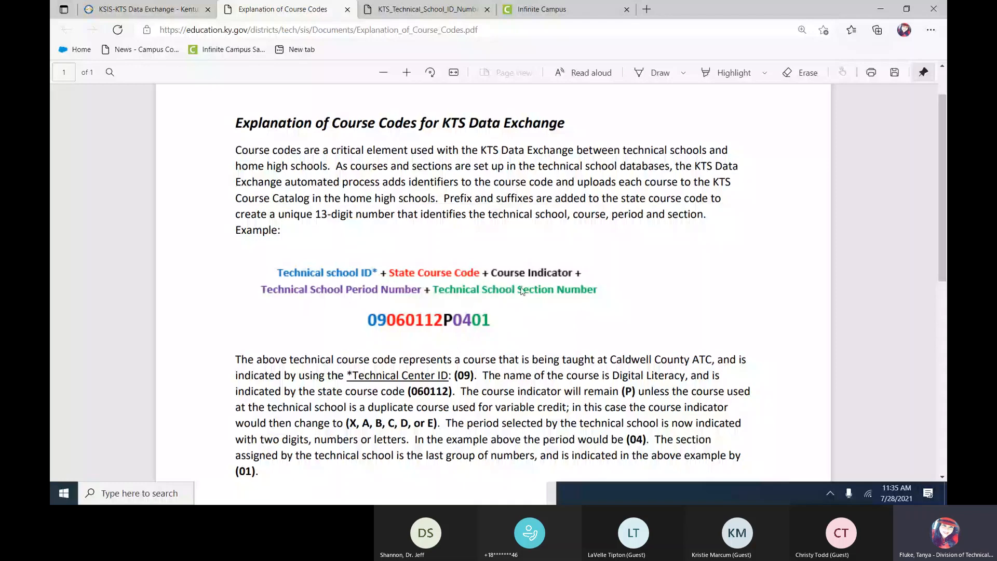
click(542, 10)
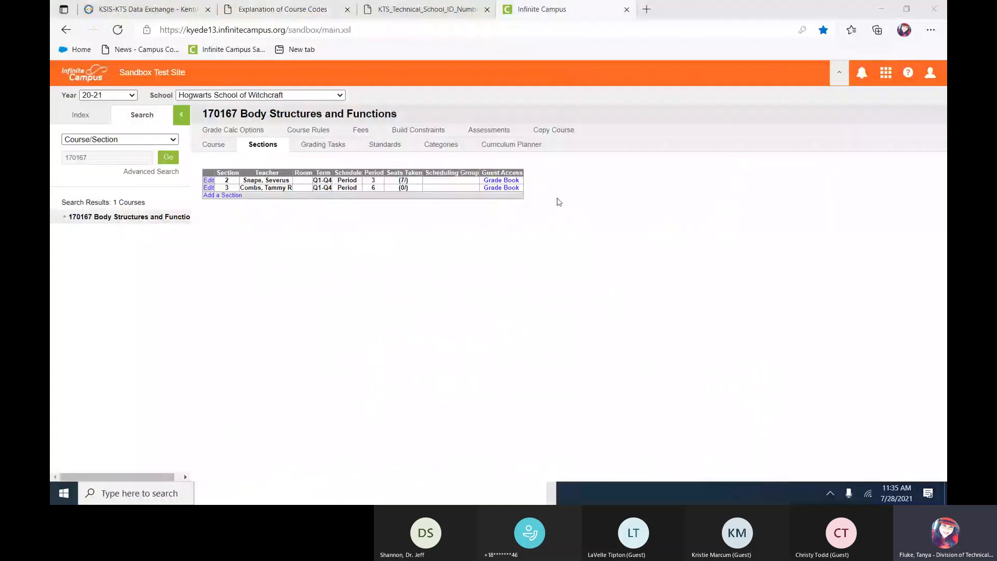
key(super)
click(525, 494)
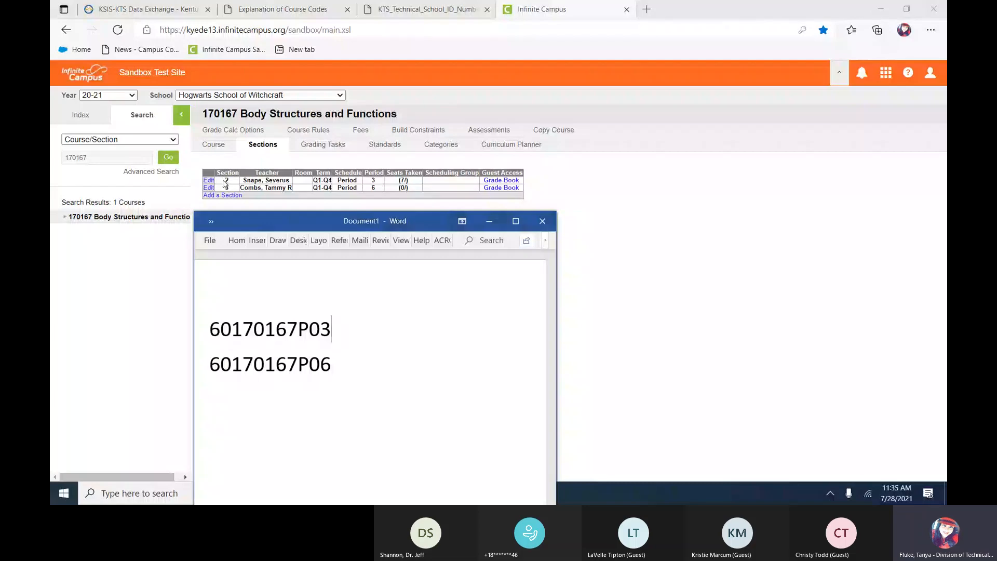
click(334, 330)
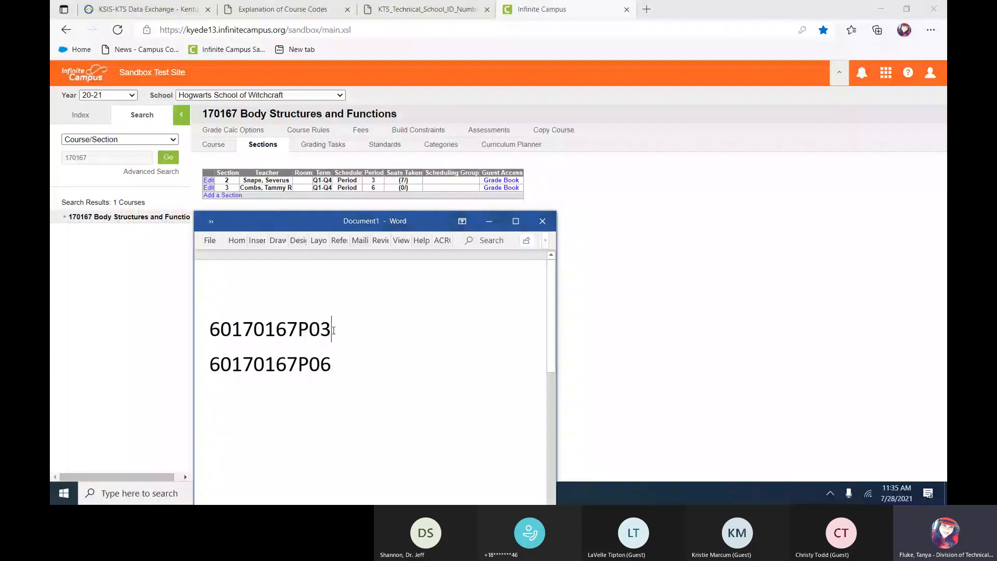
text(02)
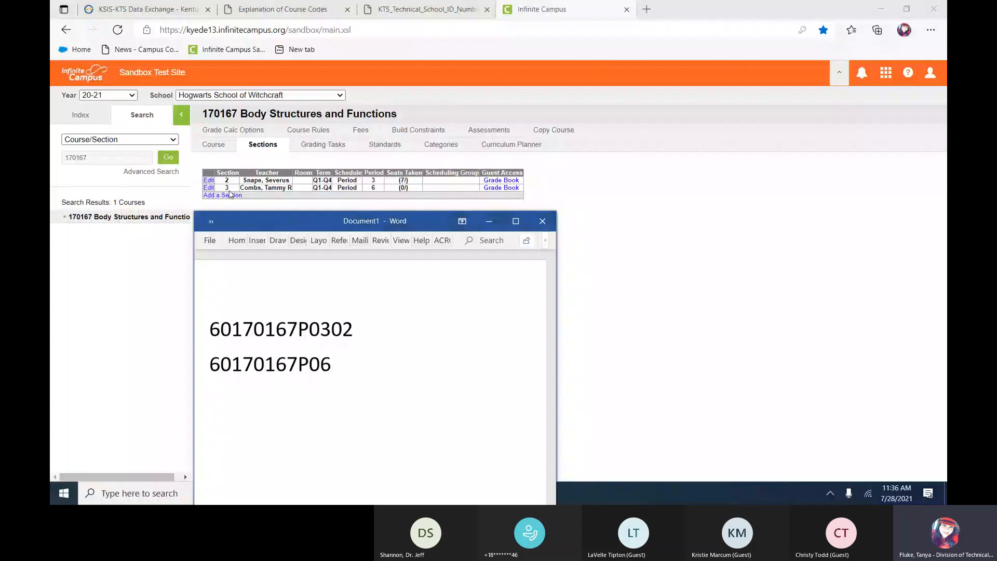
text(0)
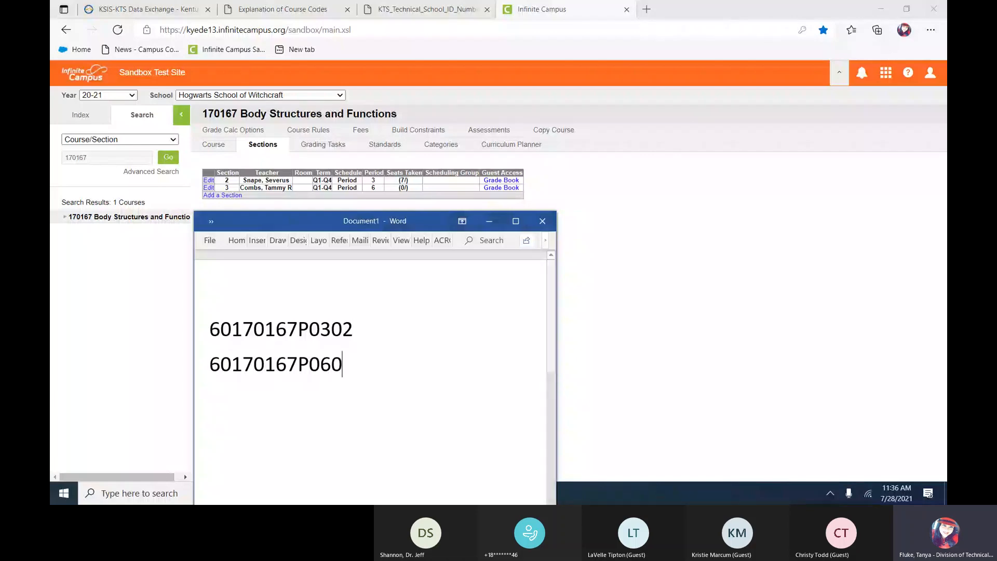
text(3)
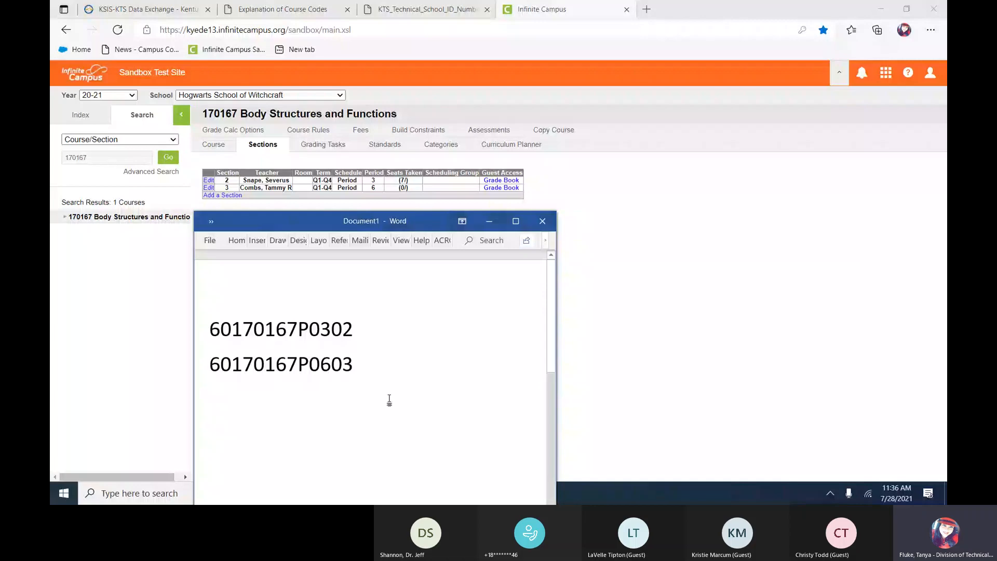
Step: Highlight the first finished code in Word, then close the Explanation of Course Codes and KTS Technical School ID Numbers PDFs in the browser
drag(209, 329, 352, 332)
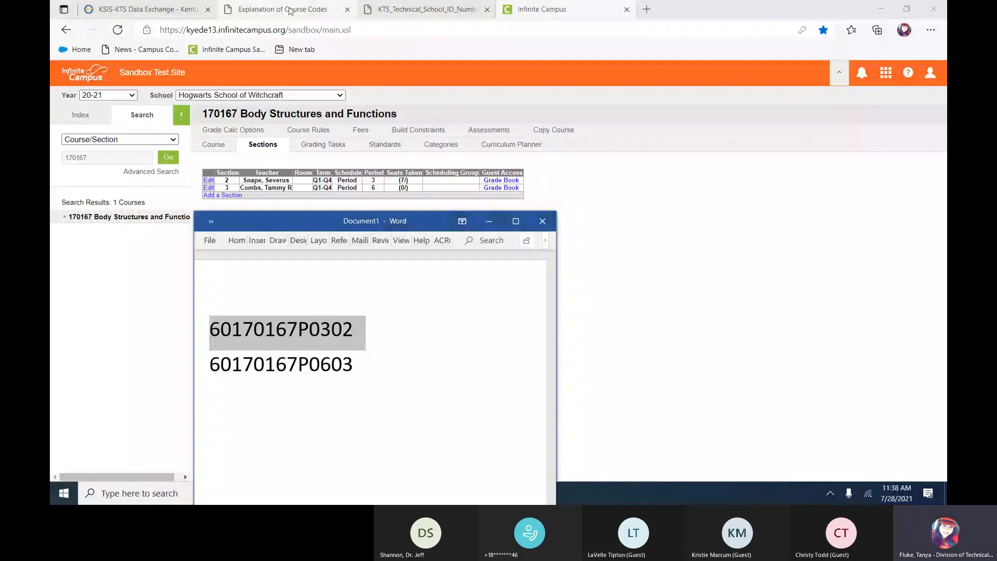
click(289, 11)
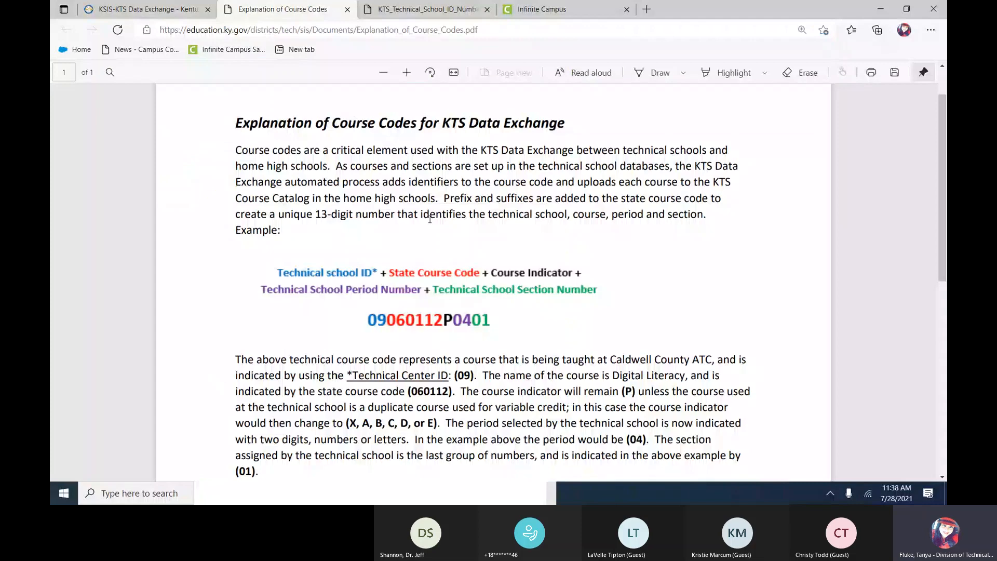
click(347, 11)
click(347, 11)
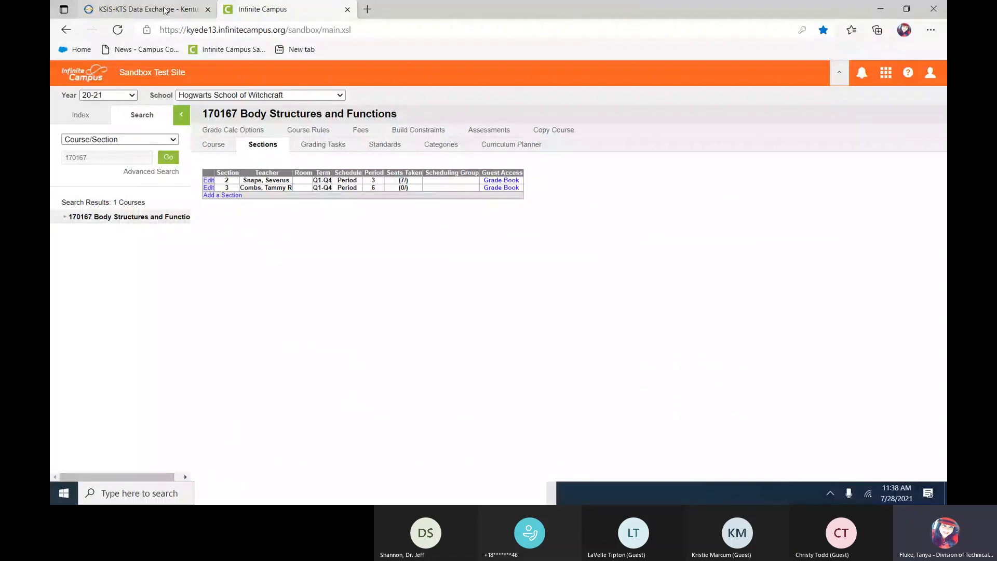
Step: Return to the KSIS-KTS Data Exchange page and open the KTS Course Setup Guide for High Schools
click(164, 11)
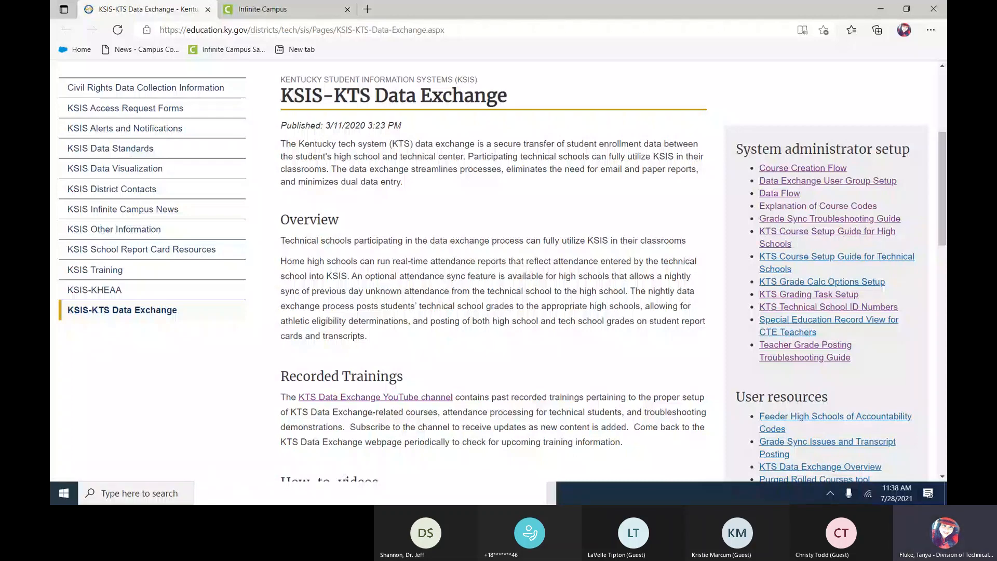
key(super)
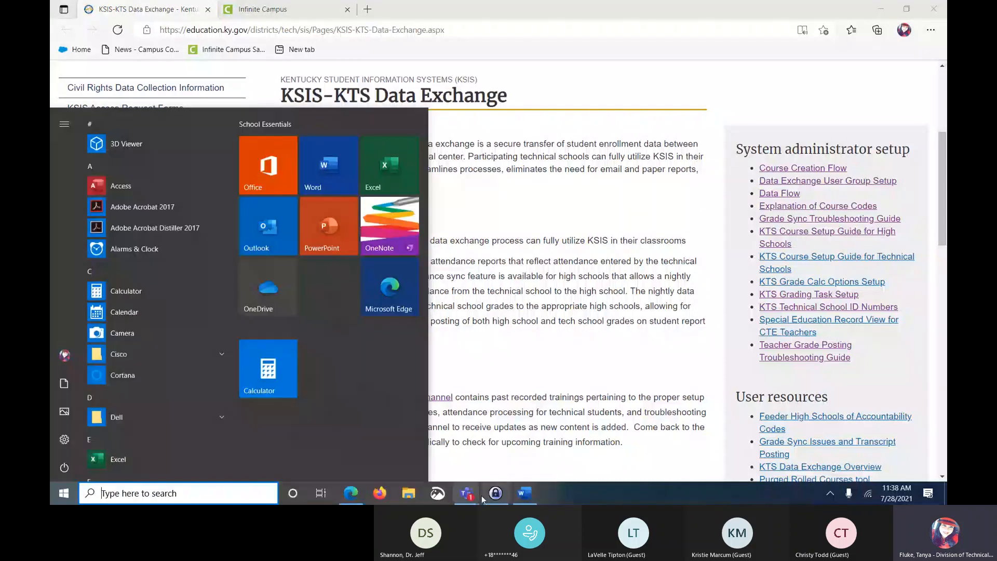
click(777, 232)
key(super)
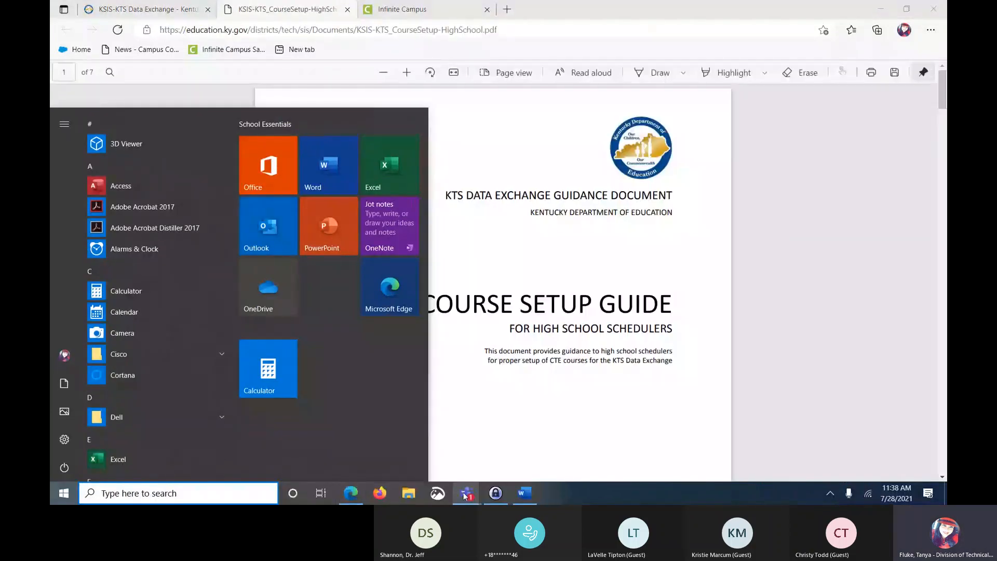
click(550, 421)
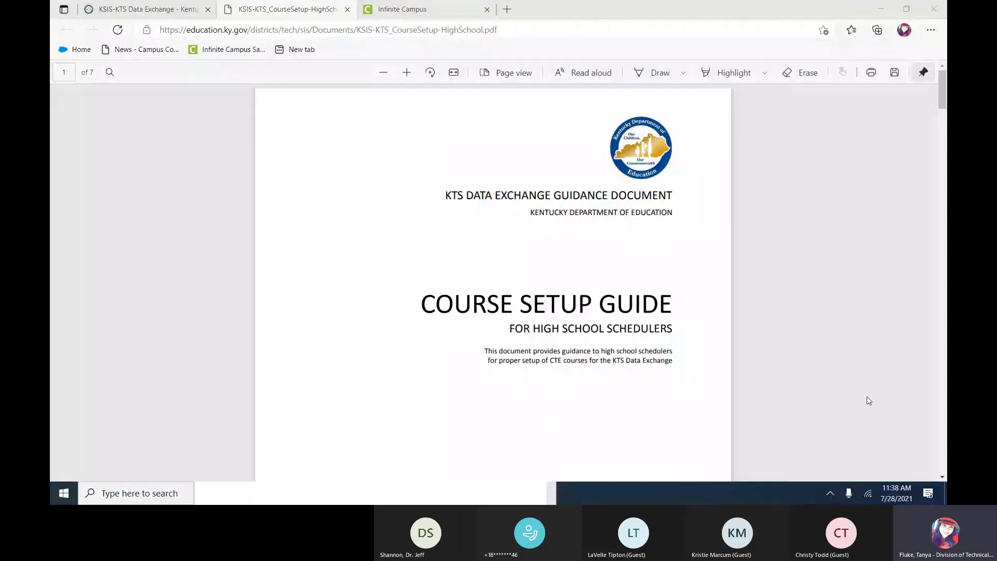
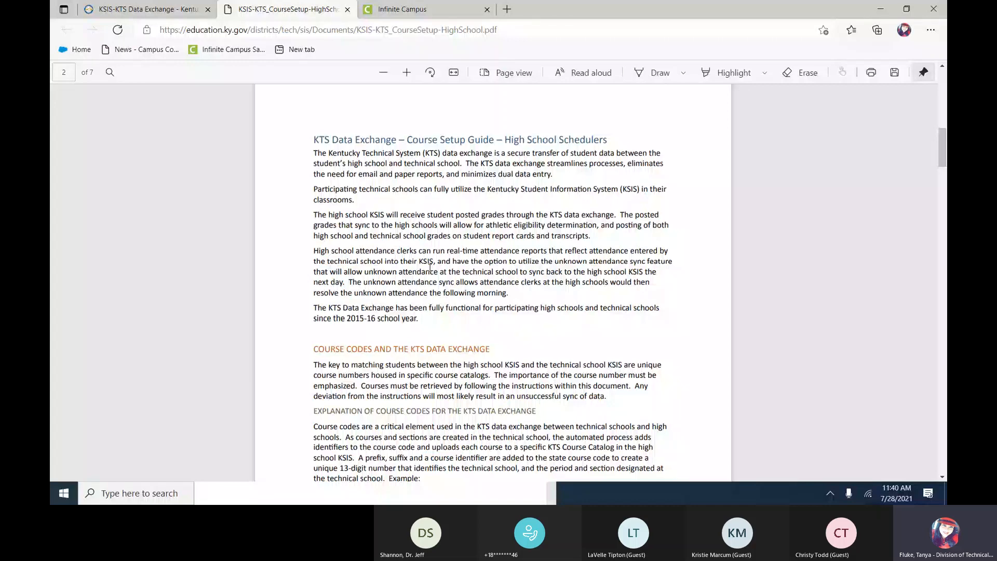
Step: Review the guide's explanation of course codes and Step 1 on connecting to the KTS Course Catalog under Adding New Courses
scroll(430, 268, down, 4)
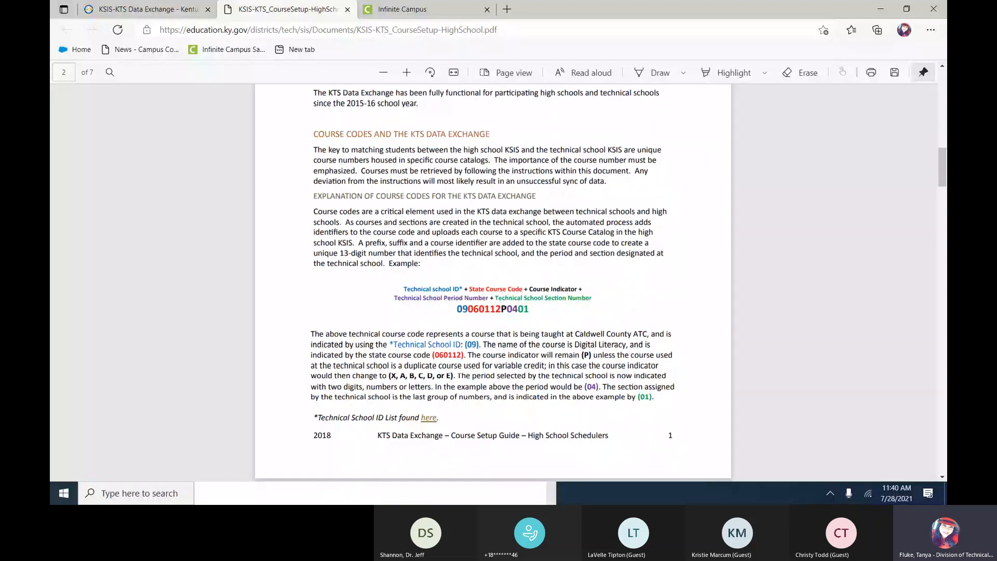
scroll(492, 282, down, 1)
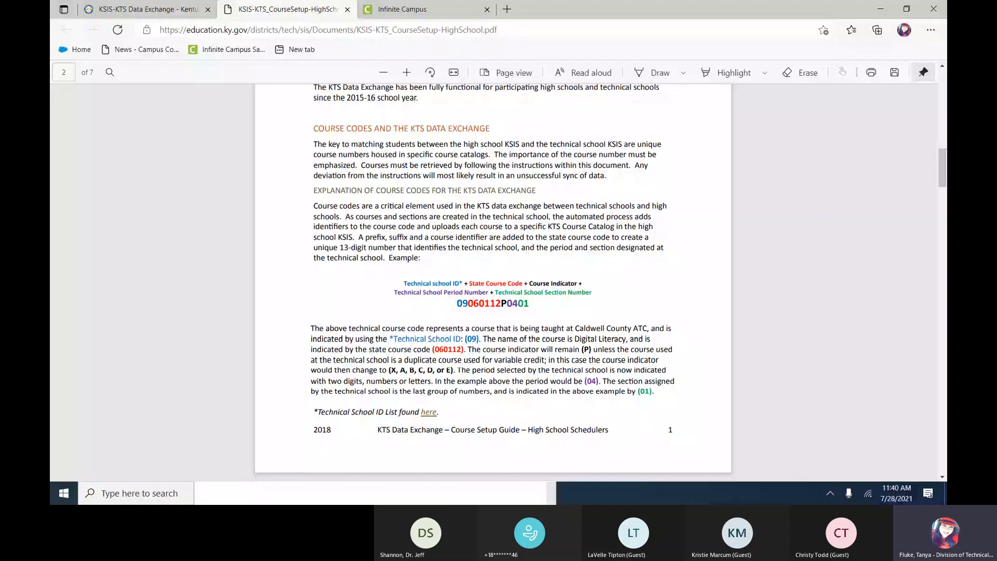
scroll(492, 282, down, 5)
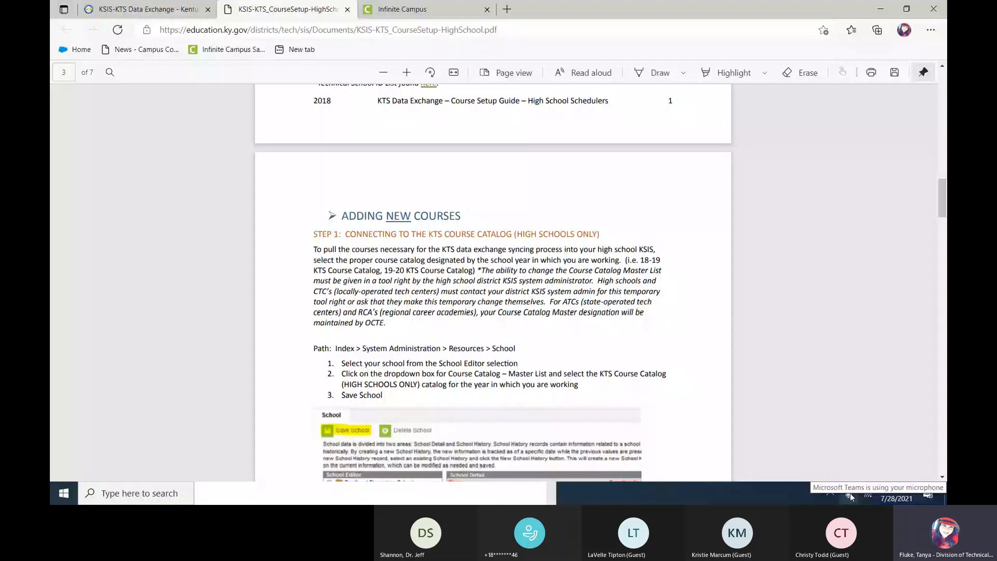
scroll(494, 281, down, 1)
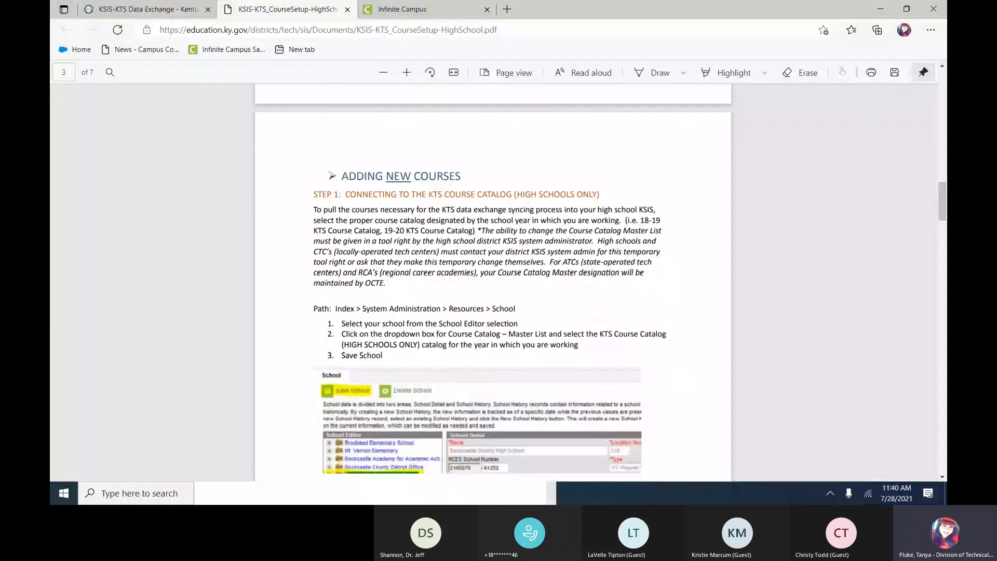
scroll(493, 281, down, 1)
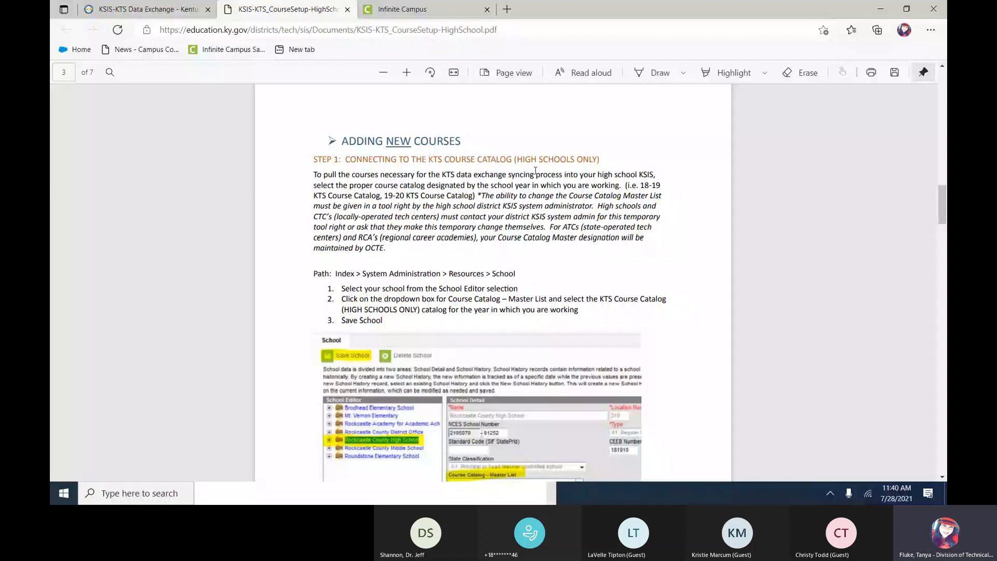
Step: Switch back to the Infinite Campus site and show its index of tools
click(141, 11)
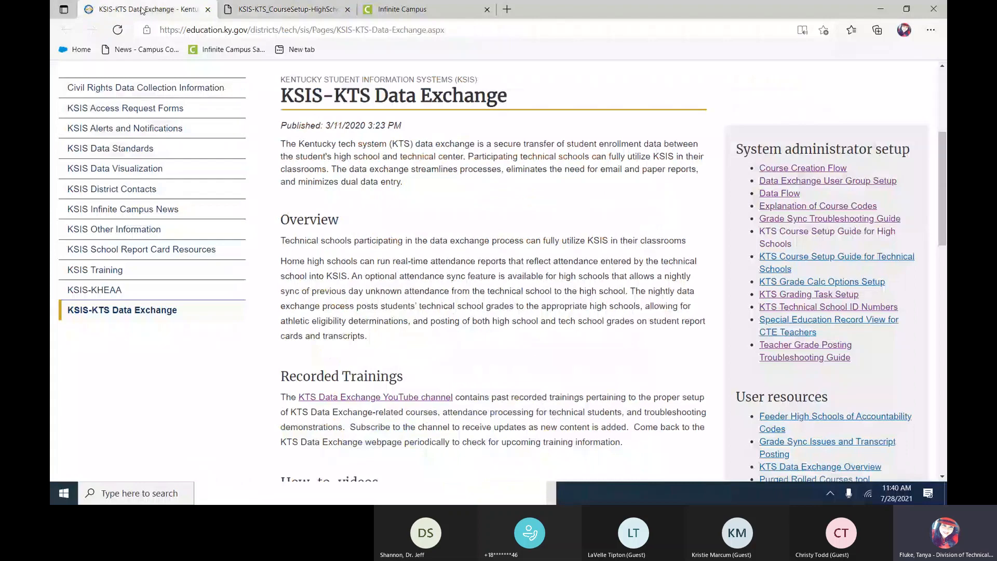
click(400, 9)
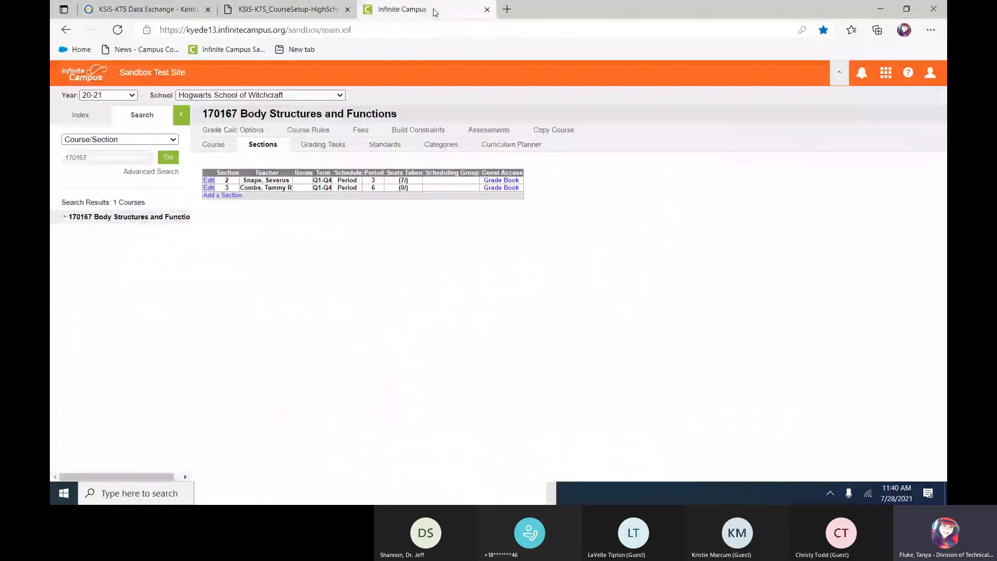
click(74, 119)
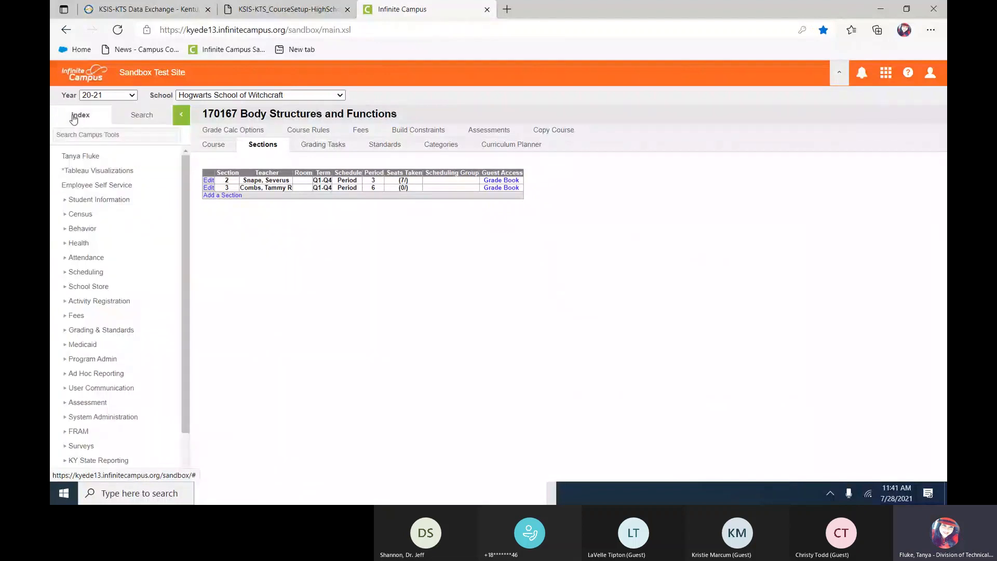
Step: Open the School tool from the System Administration resources and select Hogwarts School of Witchcraft in the School Editor
scroll(149, 306, down, 2)
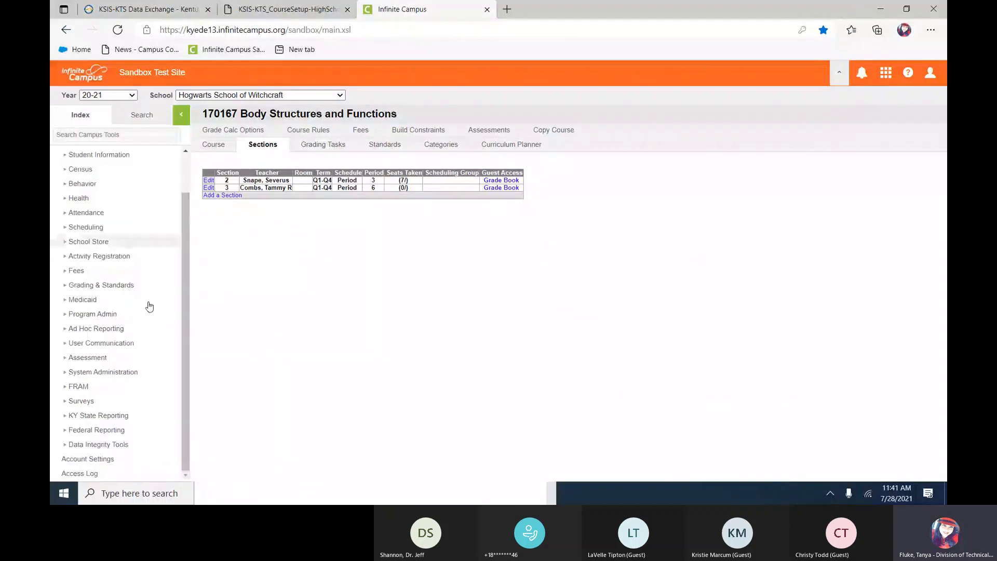
click(67, 373)
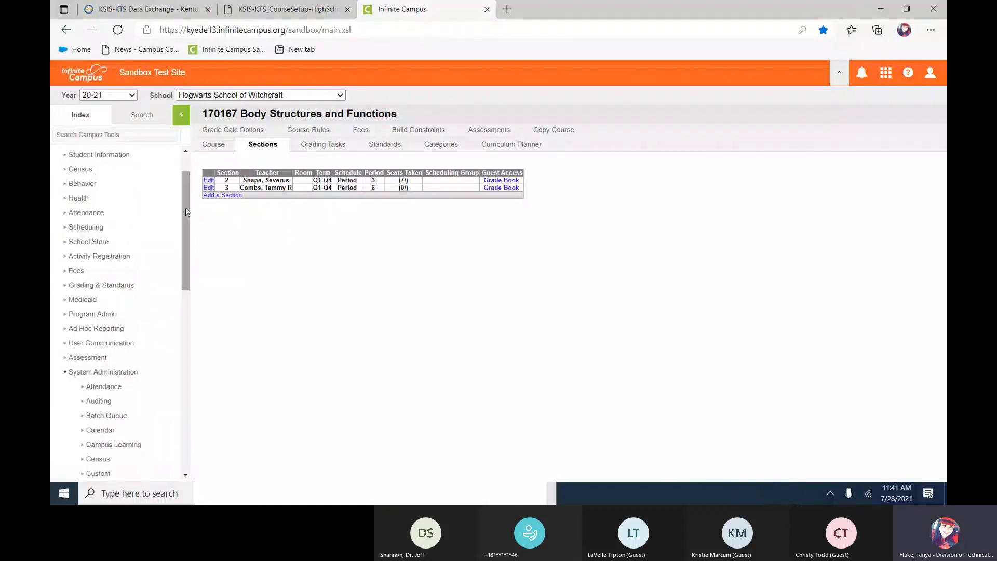
drag(185, 210, 188, 358)
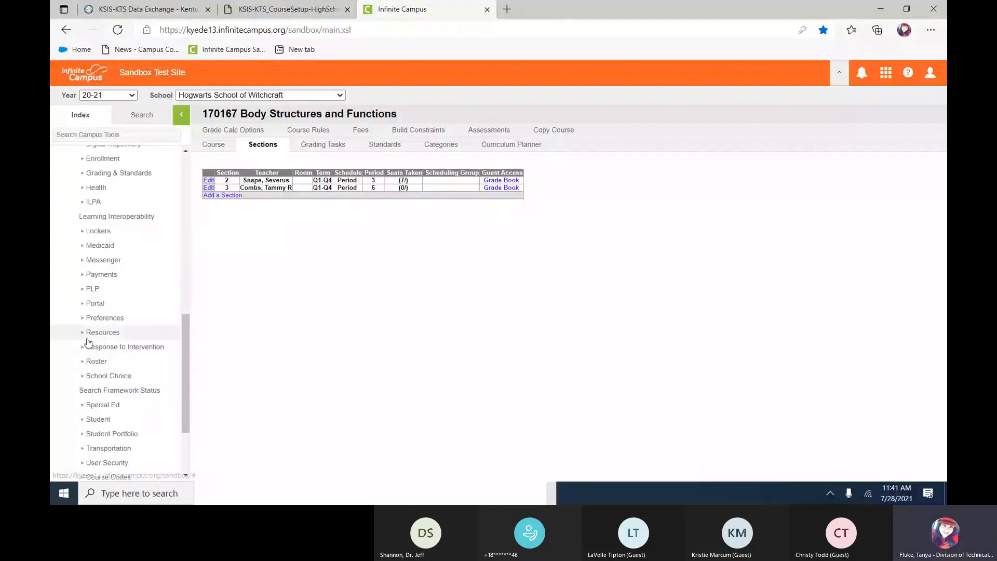
click(102, 333)
drag(185, 322, 188, 353)
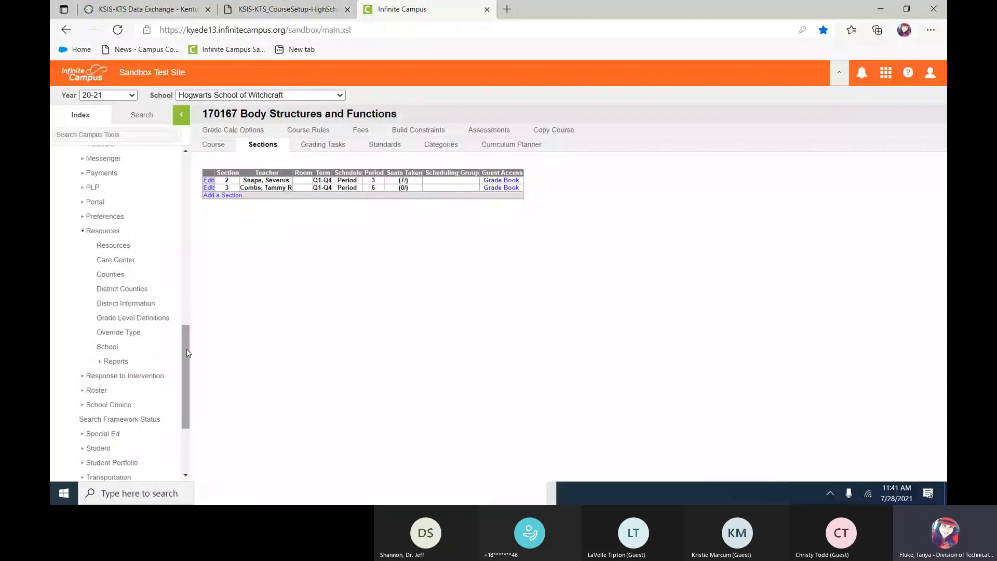
click(111, 353)
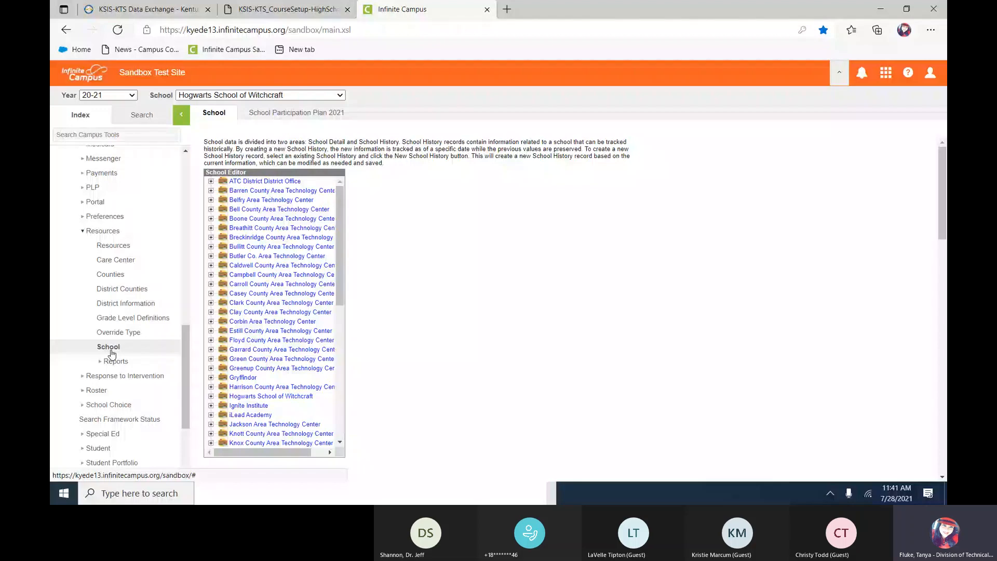
click(232, 397)
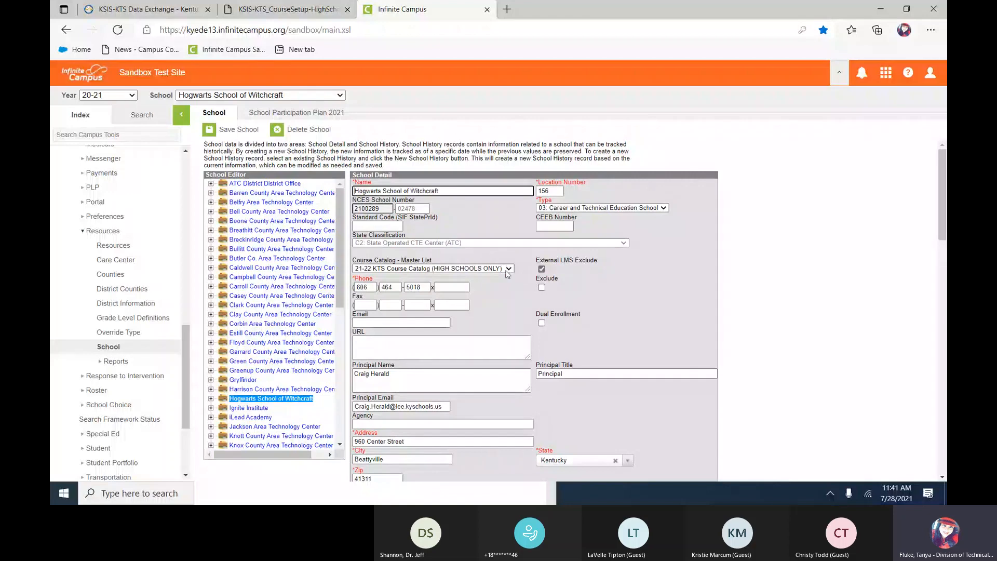
Step: Set the school's Course Catalog - Master List to 21-22 KTS Course Catalog (HIGH SCHOOLS ONLY) and save the school
click(508, 270)
click(396, 11)
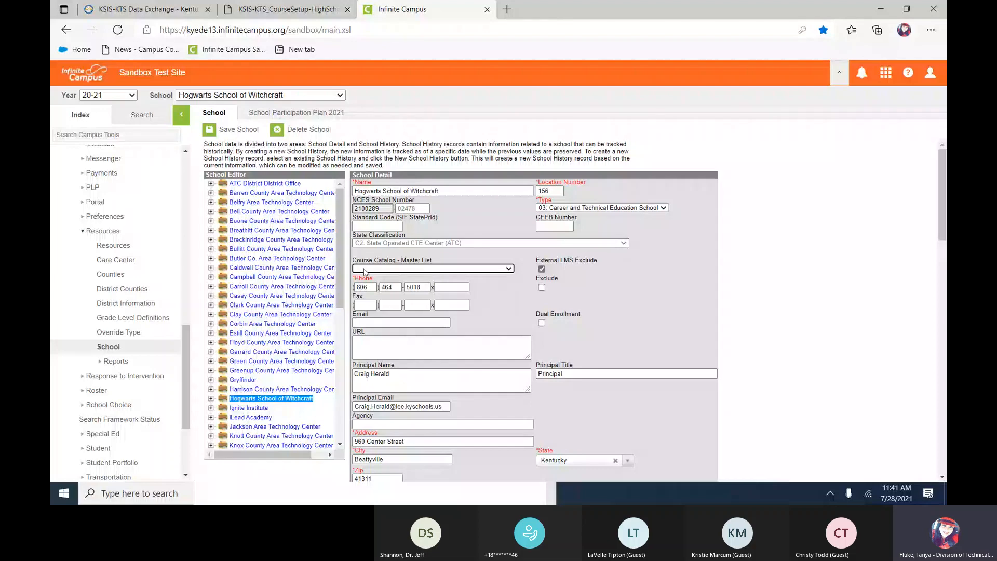
click(485, 269)
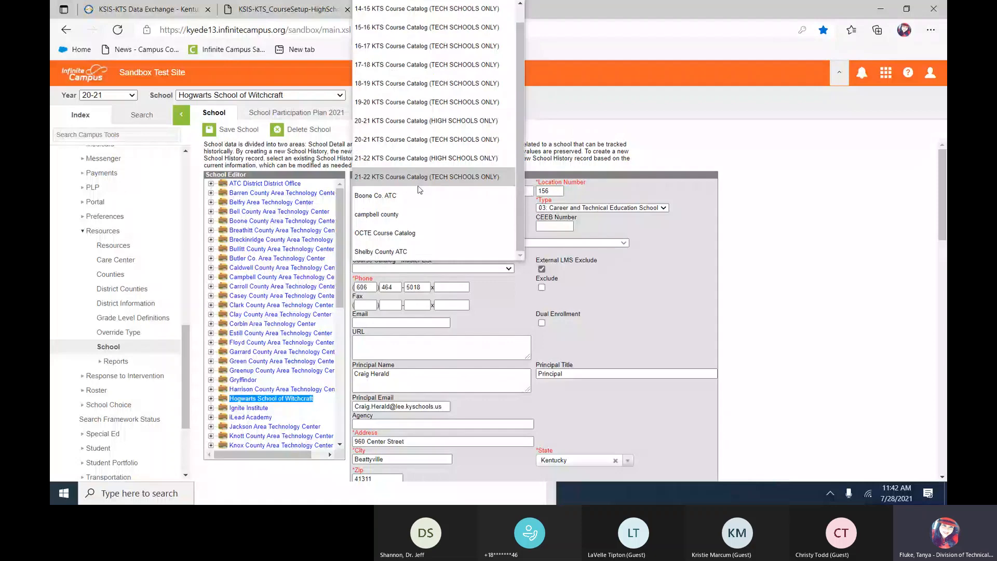
click(404, 158)
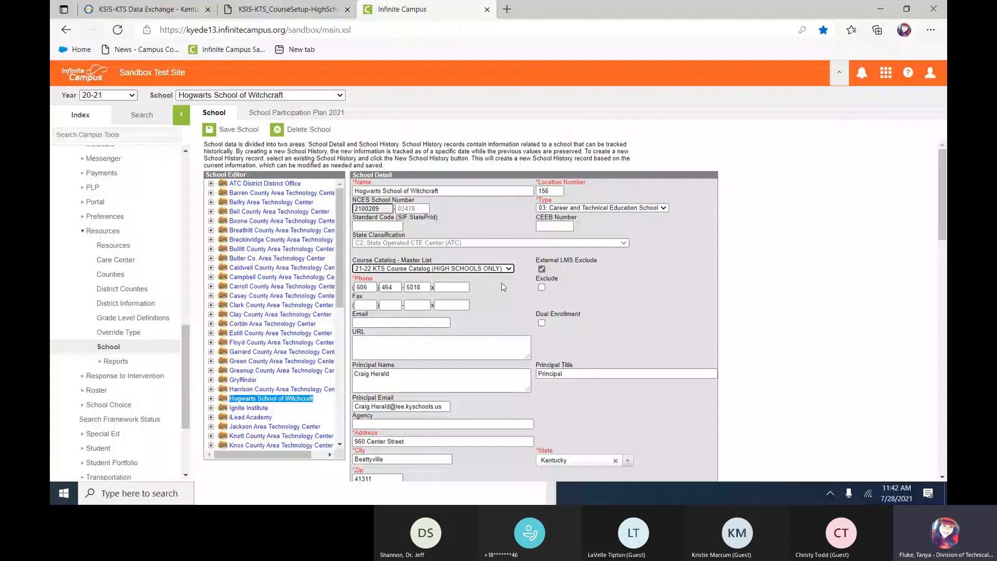
click(229, 133)
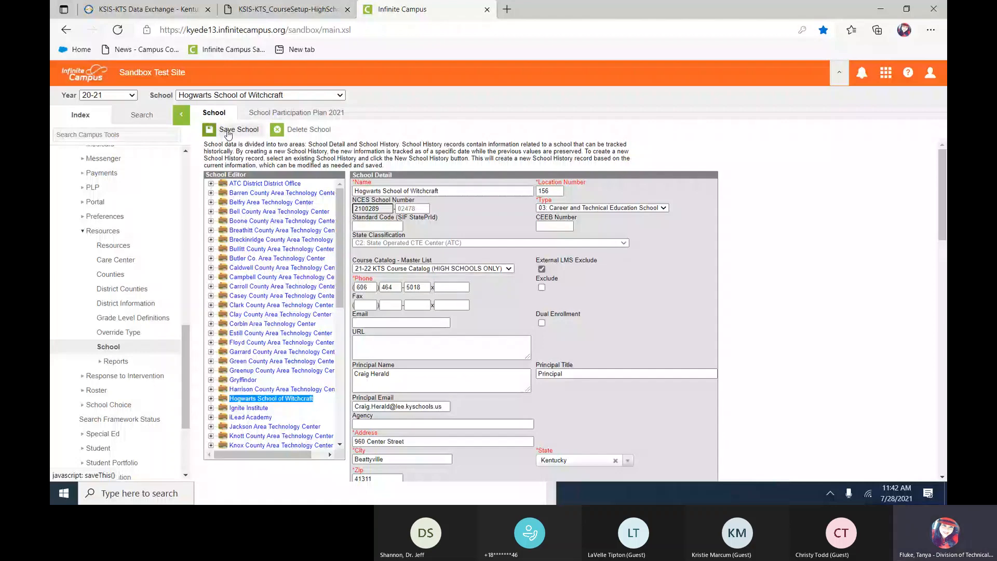
click(228, 133)
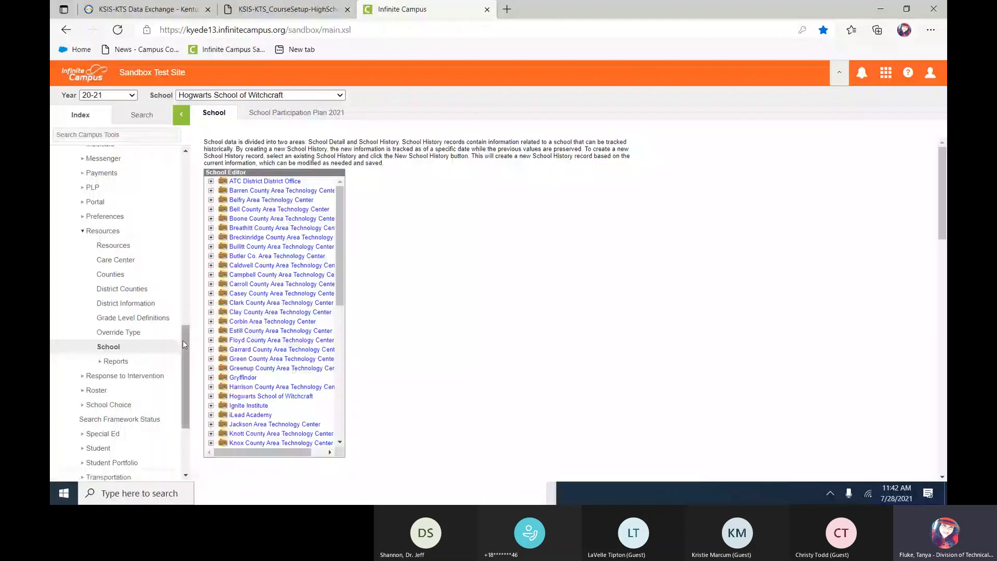
drag(183, 341, 139, 117)
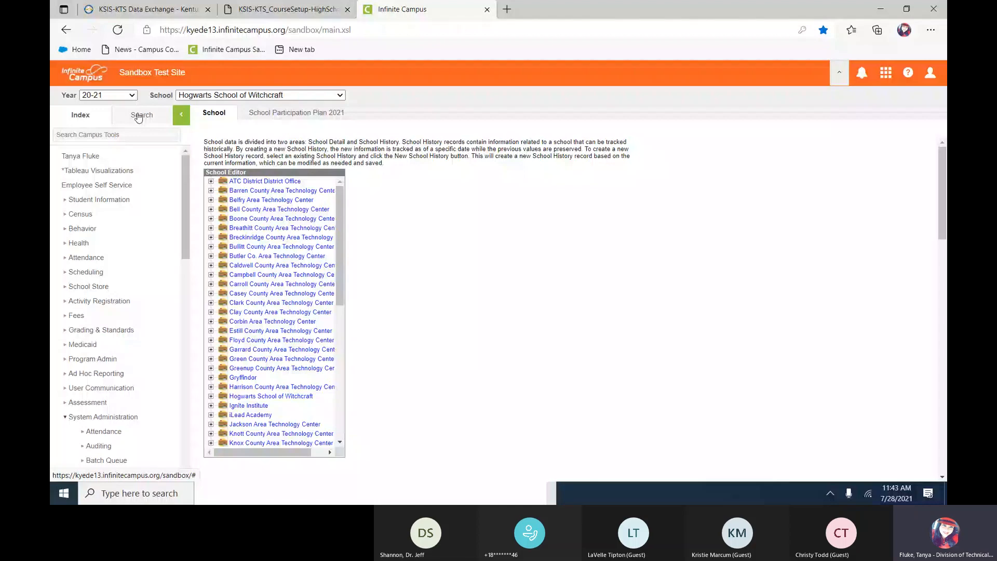
Step: Review the high school setup guide's catalog connection screenshot and its two options for loading new course codes, single and multiple course creation
click(294, 12)
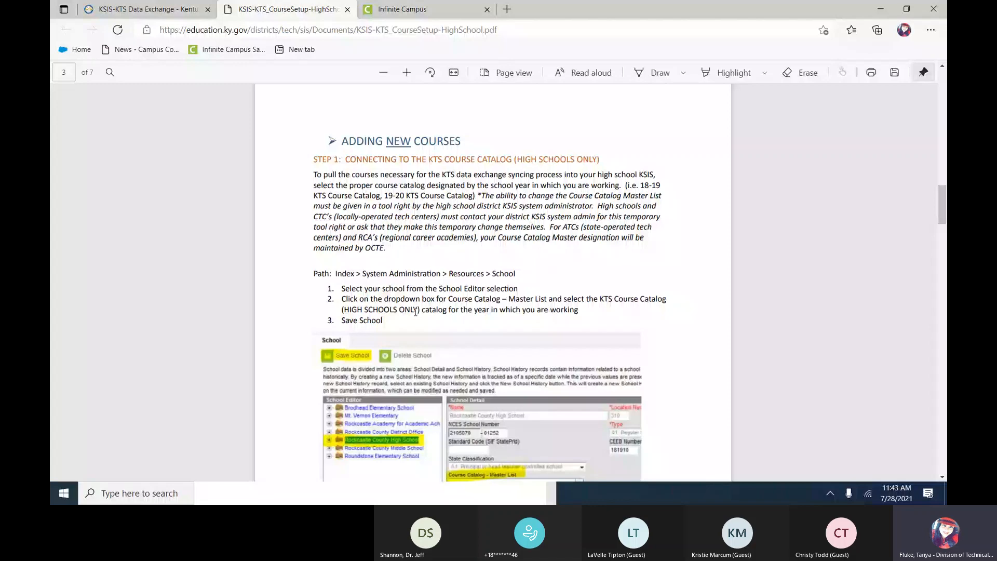
scroll(416, 313, down, 4)
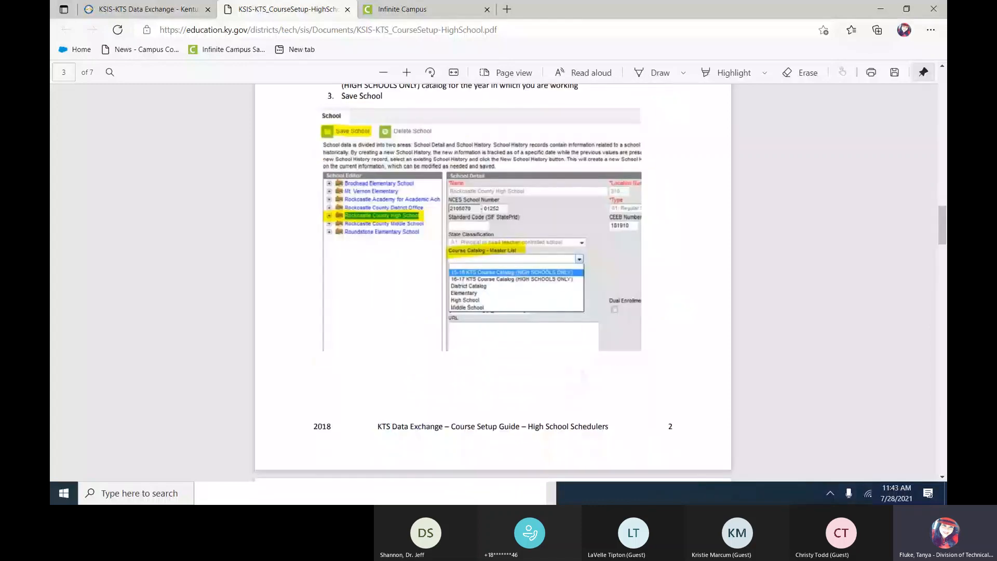
scroll(493, 281, down, 1)
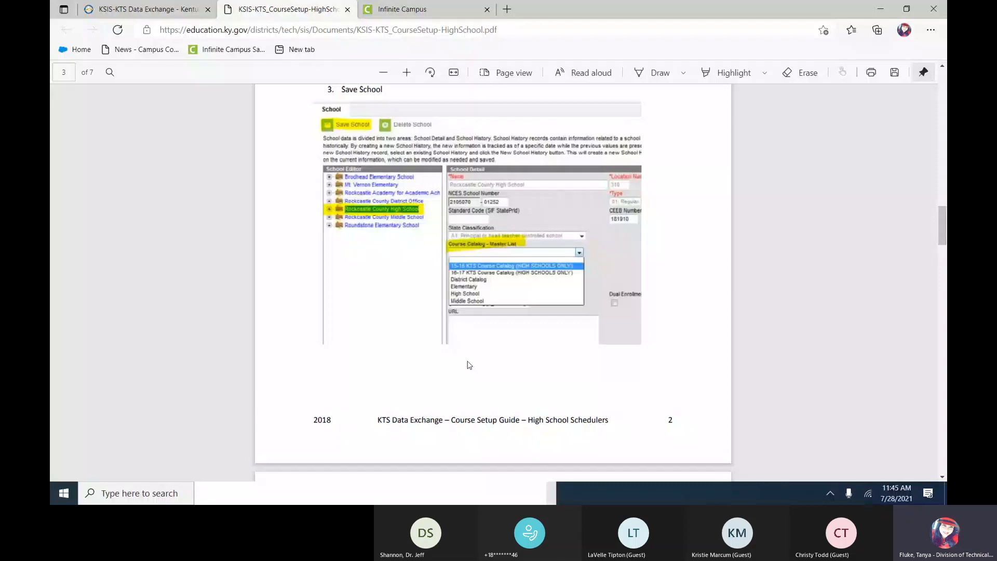
scroll(469, 365, down, 2)
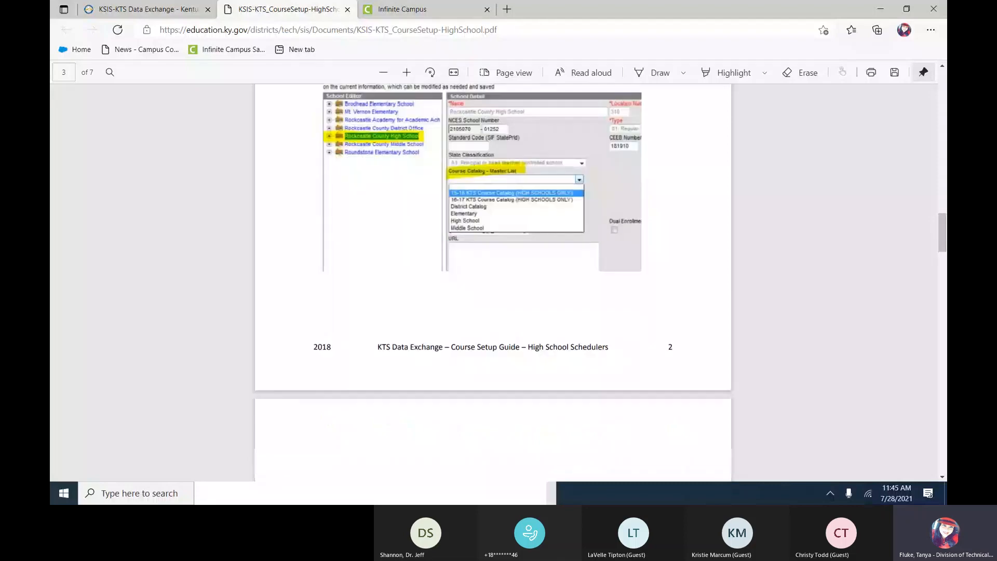
scroll(493, 281, down, 7)
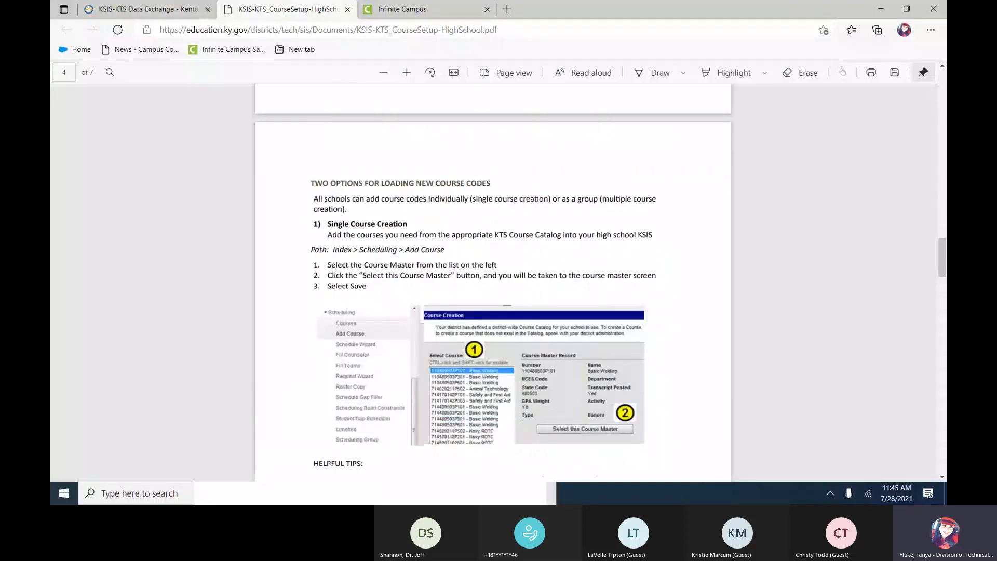
scroll(494, 280, down, 1)
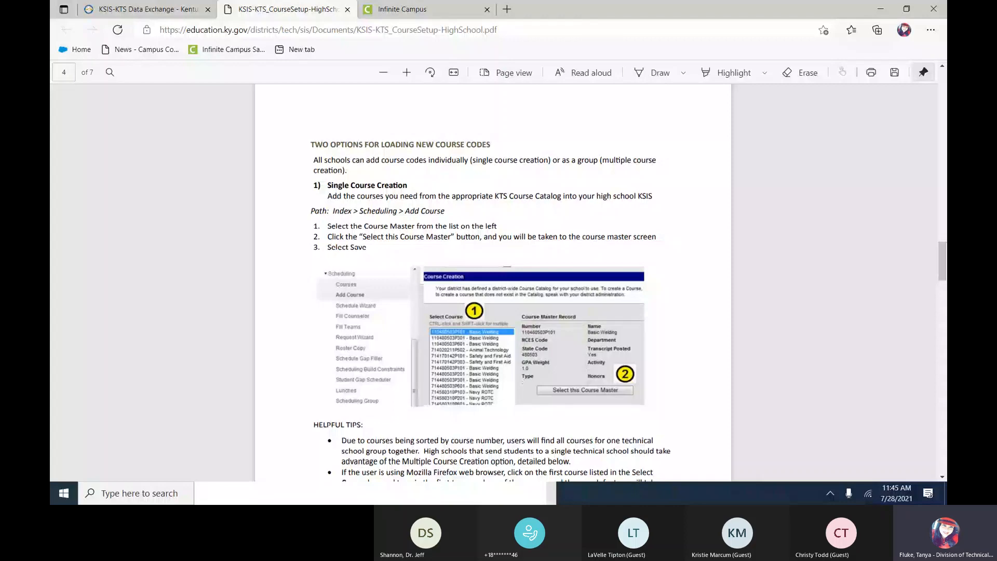
scroll(493, 281, down, 1)
scroll(493, 280, down, 4)
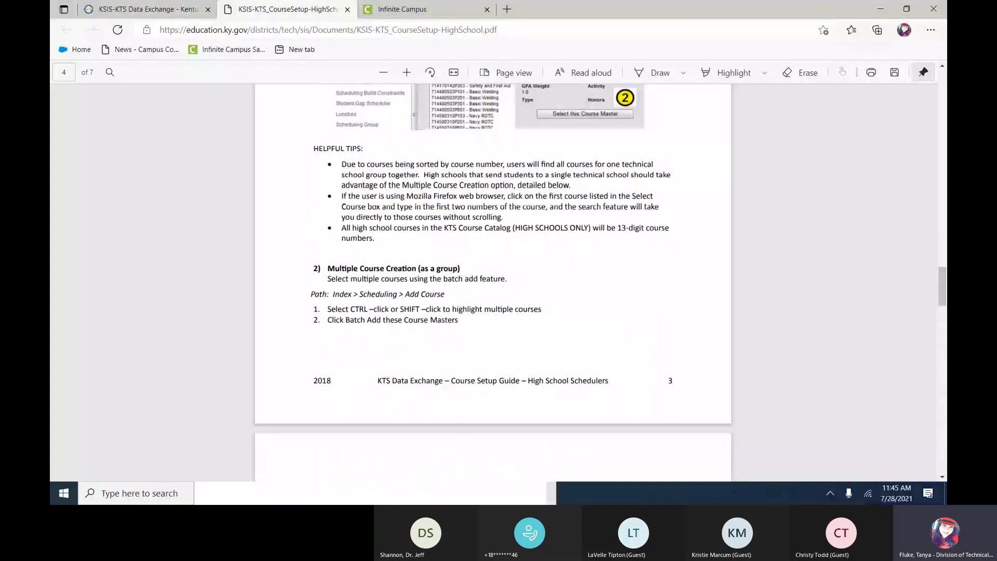
scroll(494, 281, up, 1)
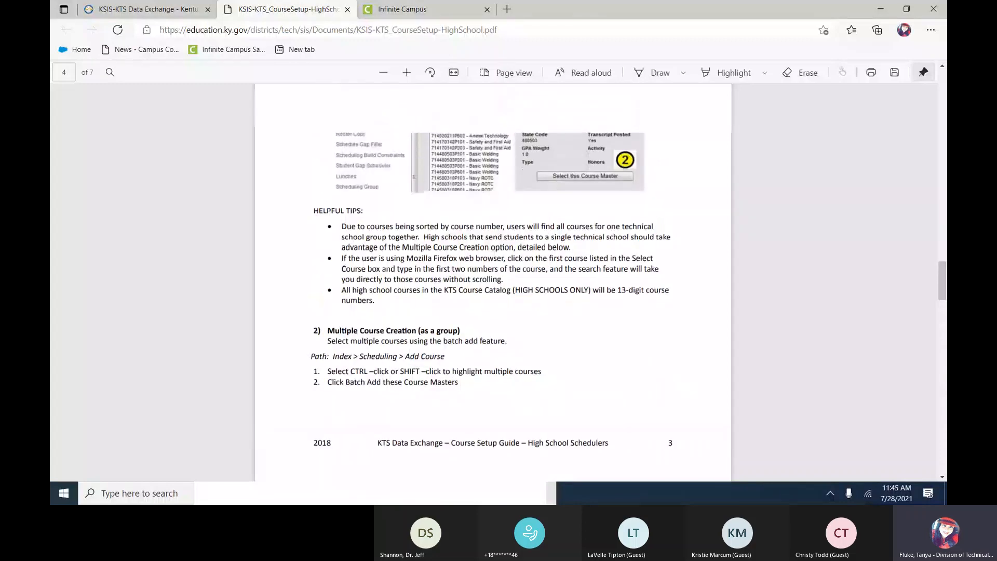
scroll(493, 280, up, 3)
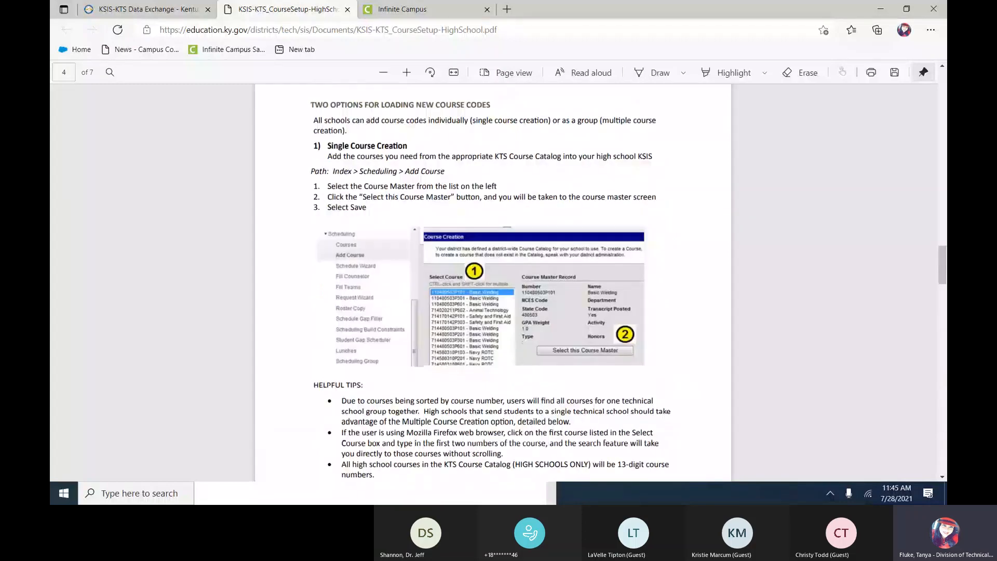
Step: Switch back to Infinite Campus and open the Add Course tool under Scheduling
click(144, 16)
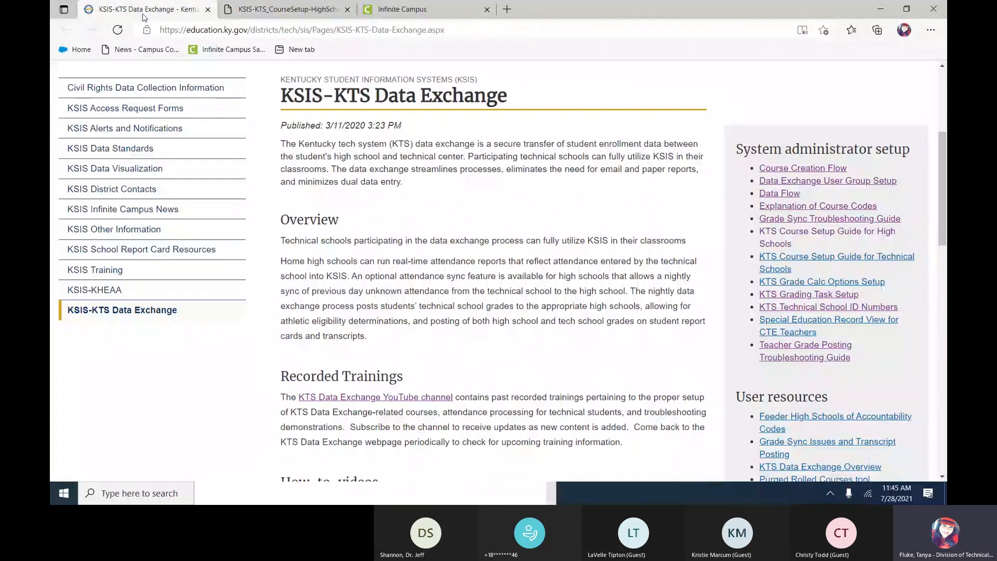
click(404, 9)
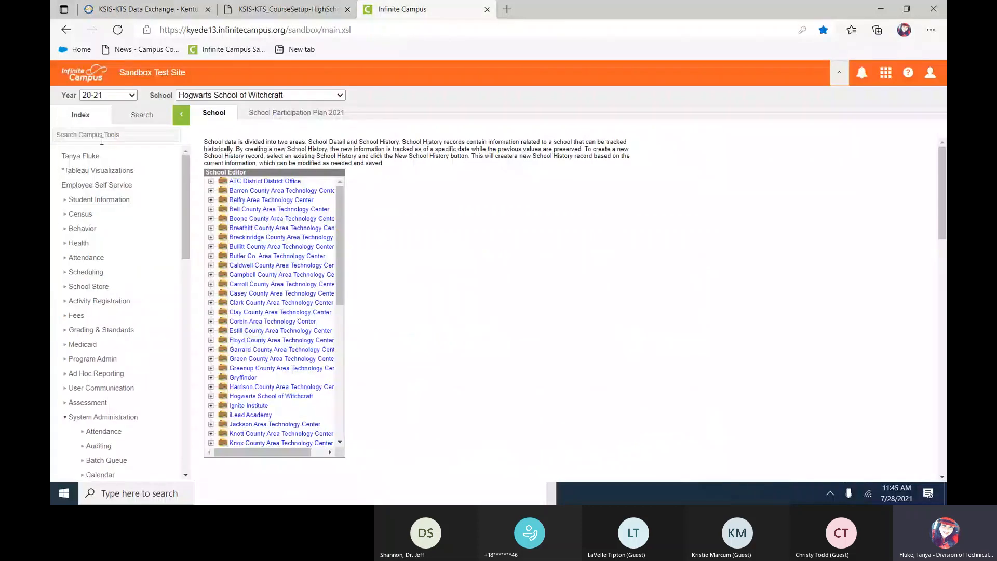
click(64, 273)
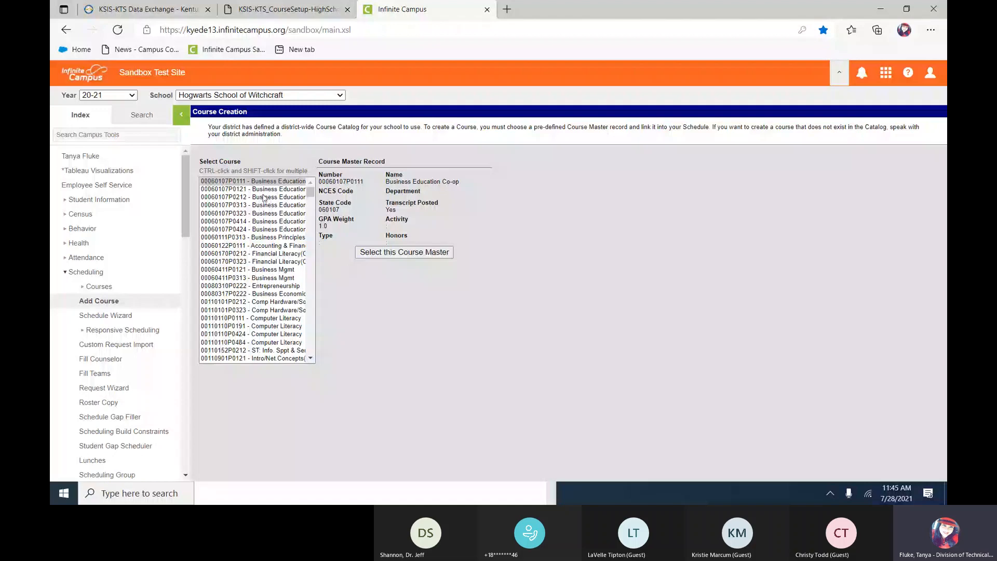
Step: Look through the catalog's course list and select the Circuits I course masters 00460316P0111 through 00460316P0383 as a group
drag(310, 192, 300, 358)
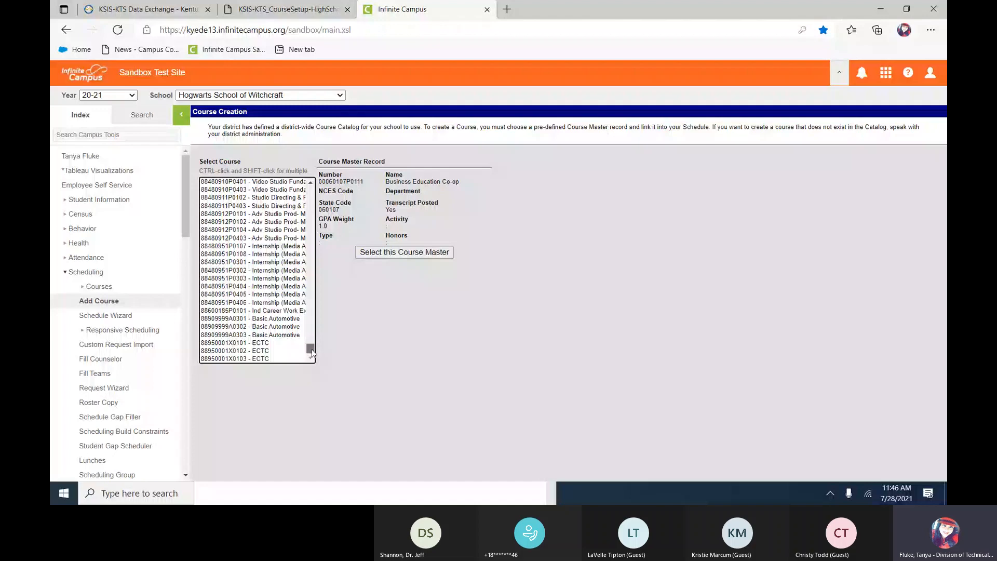
drag(311, 348, 306, 319)
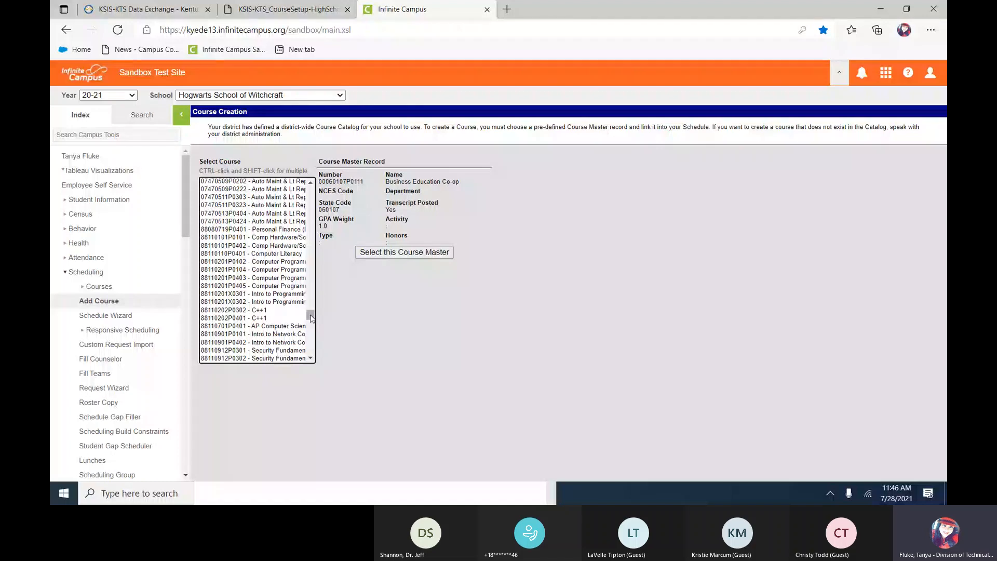
drag(312, 318, 312, 202)
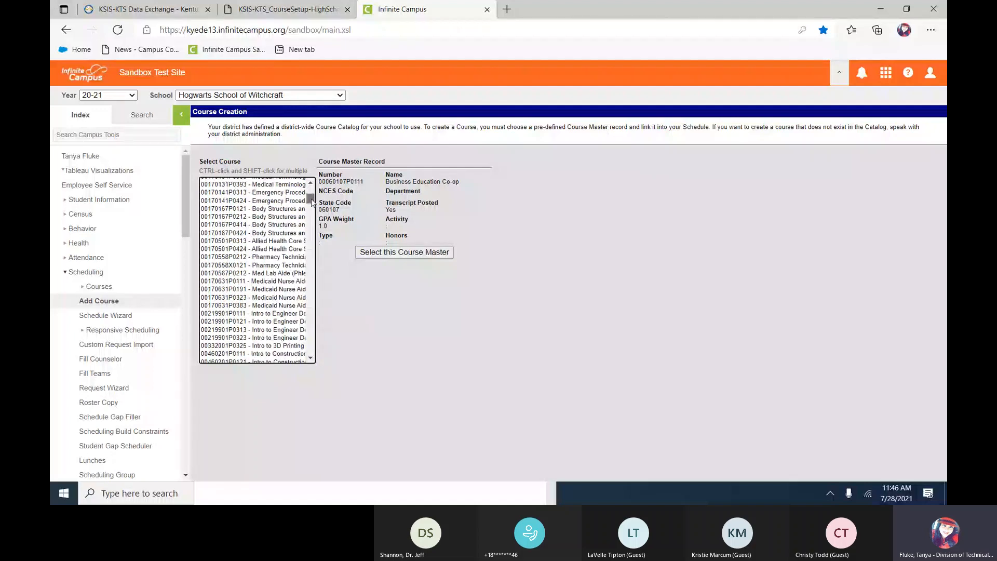
drag(311, 202, 311, 207)
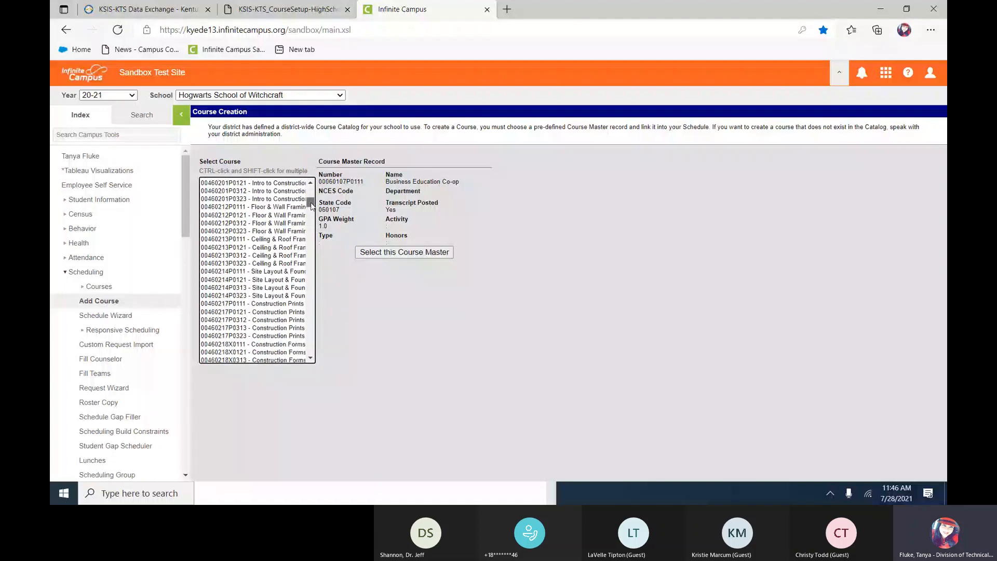
drag(312, 206, 313, 212)
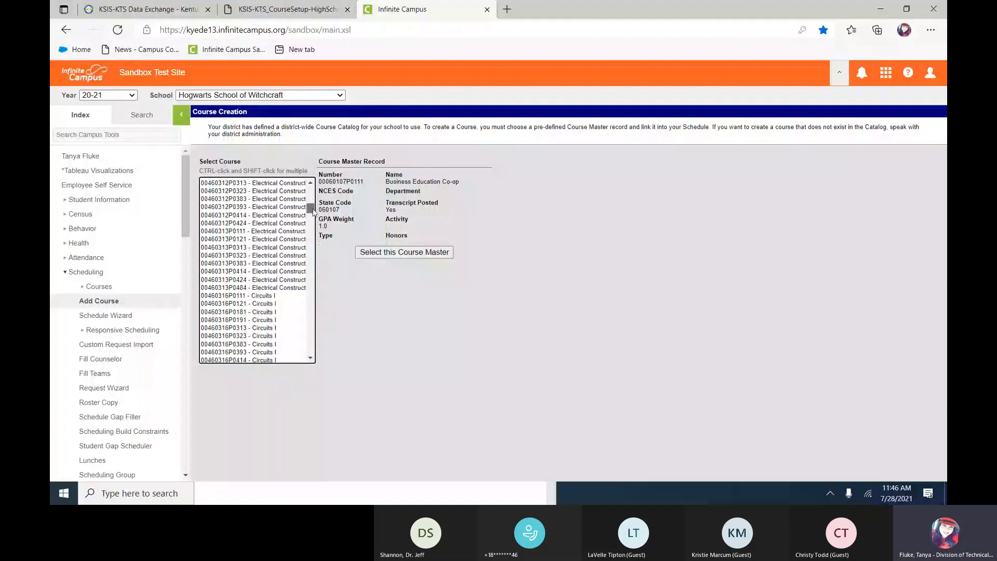
click(264, 296)
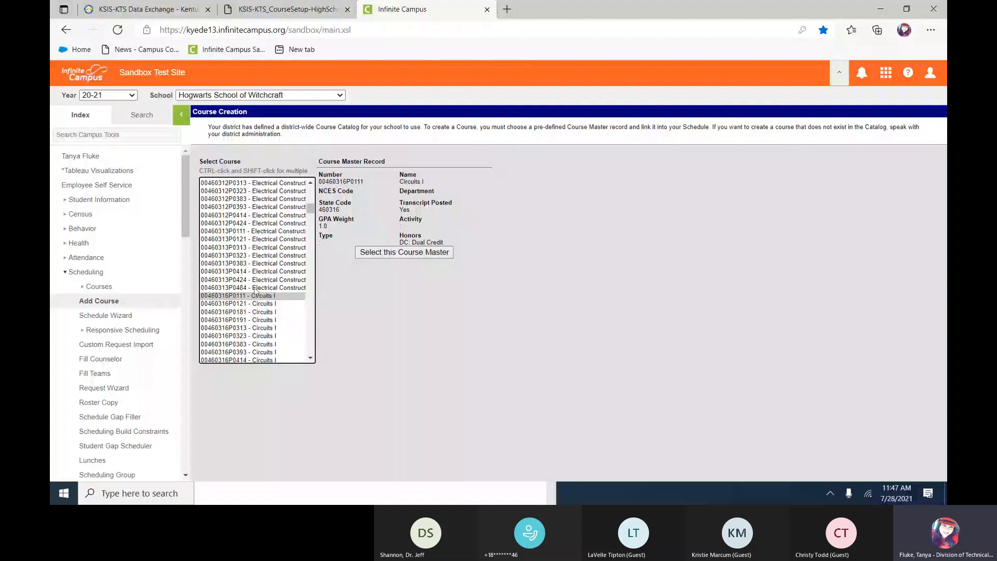
shift+click(229, 345)
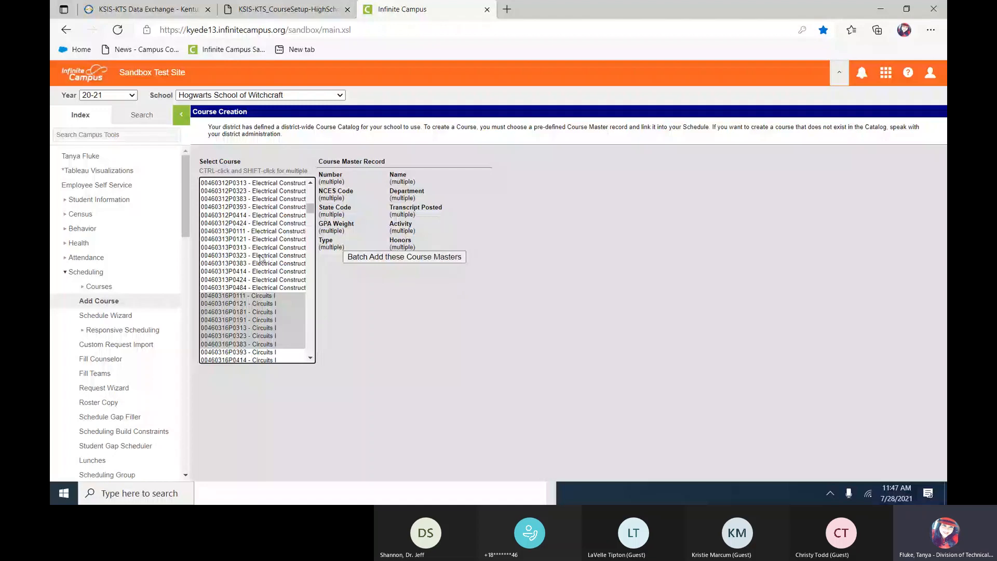
Step: Jump from an Electrical Construction II course to the courses starting with 88 in the course list and look through them
click(250, 239)
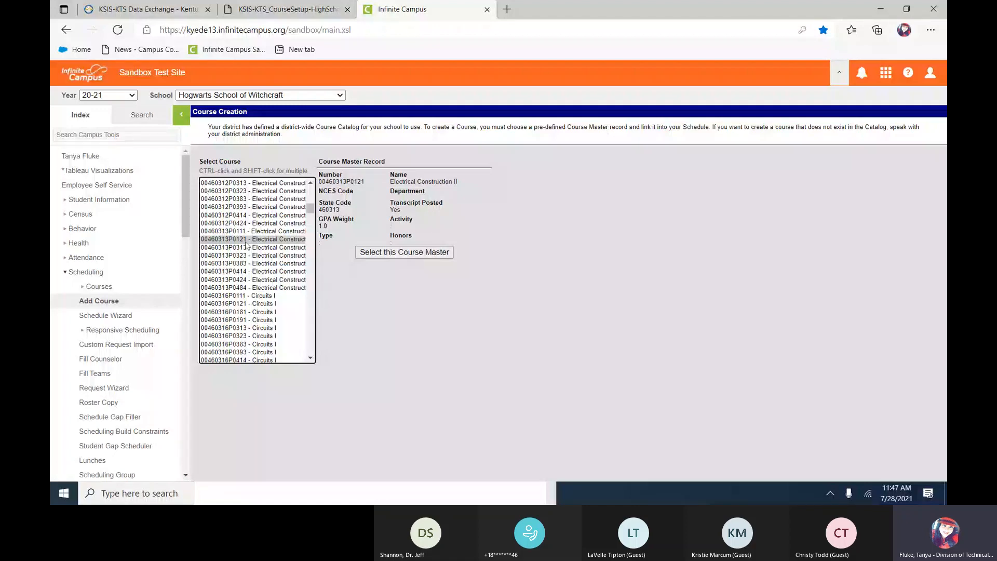
text(88)
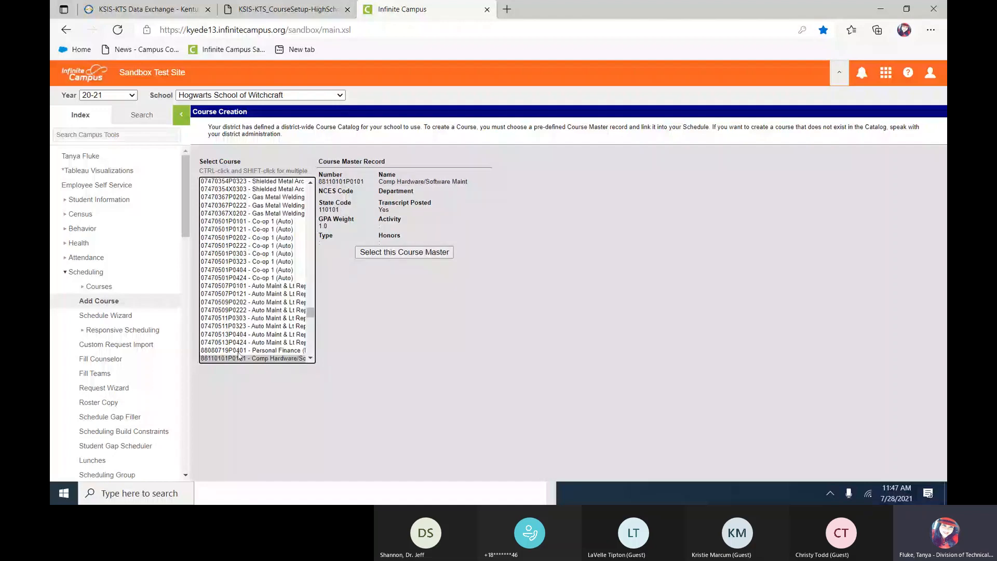
scroll(311, 361, down, 1)
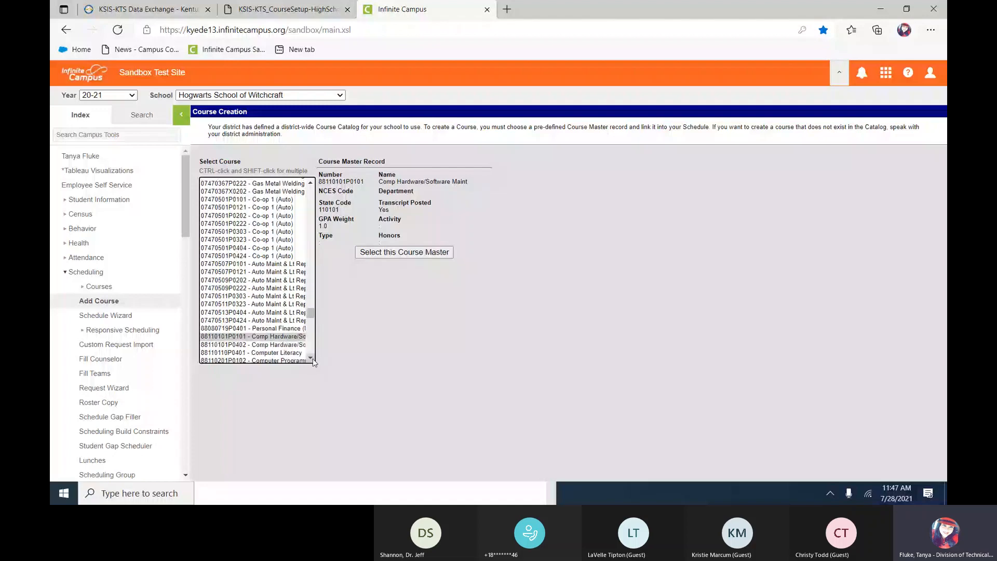
scroll(310, 320, down, 3)
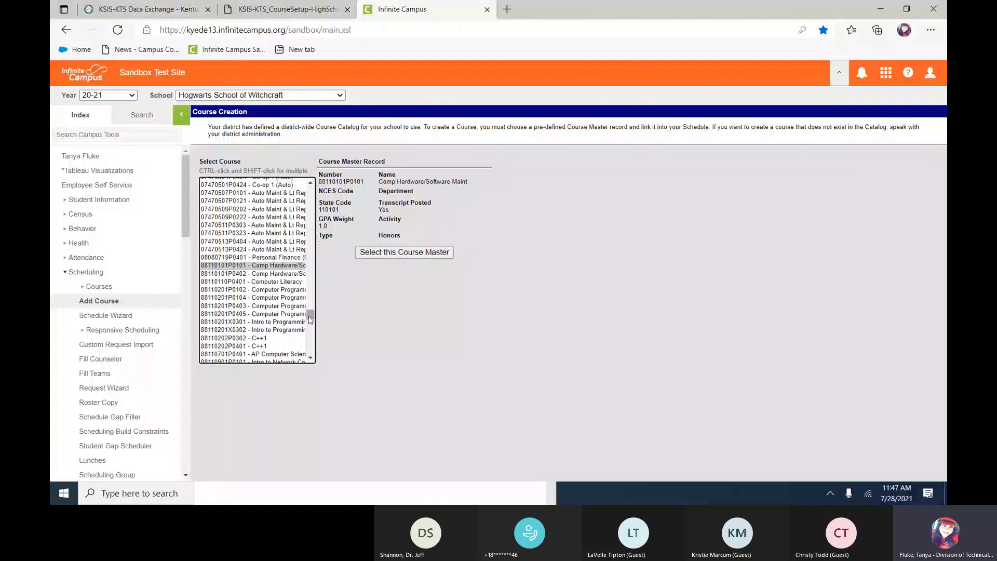
Step: Choose course master 00460316P0111 - Circuits I from the catalog list for the new course
drag(310, 319, 310, 209)
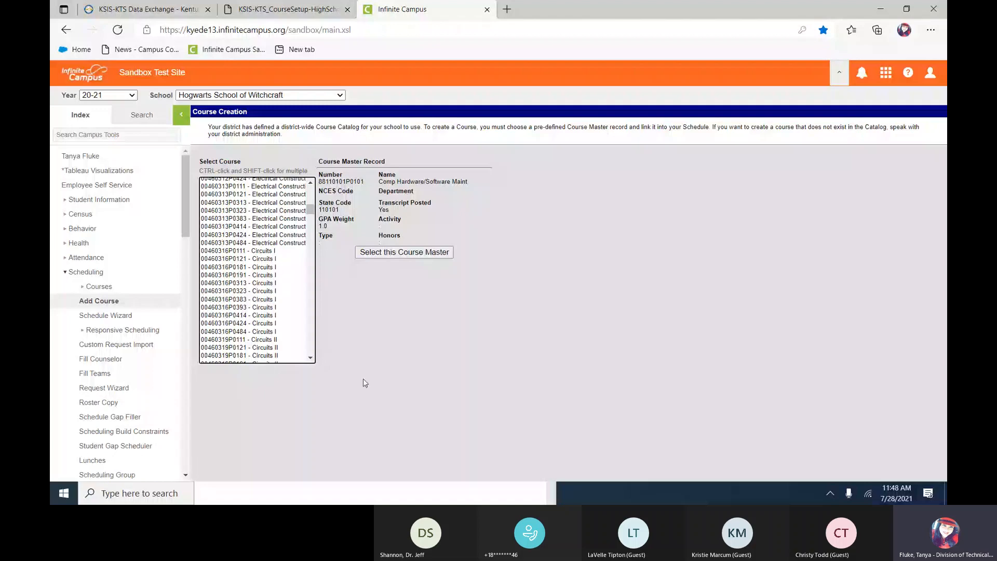
click(254, 253)
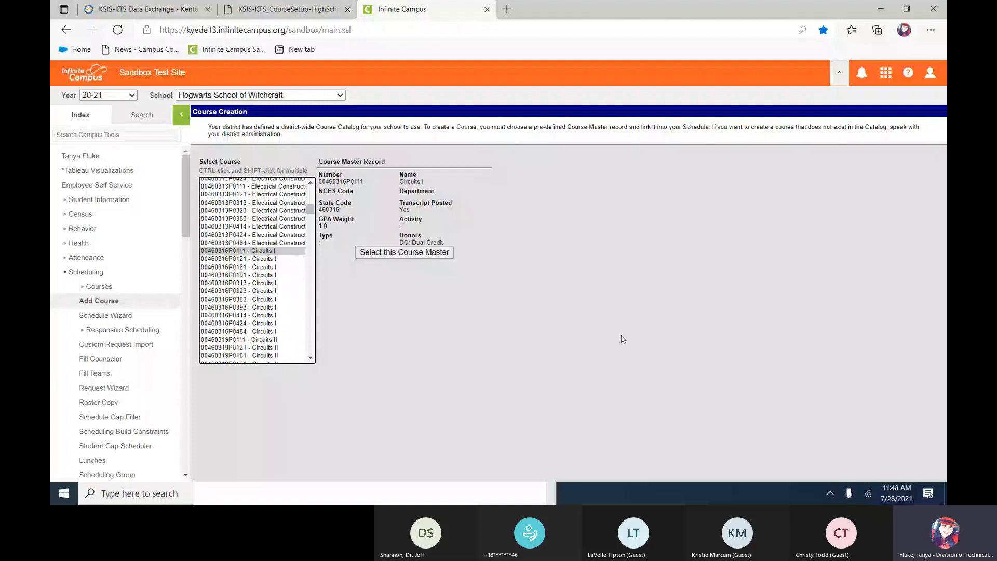
click(403, 253)
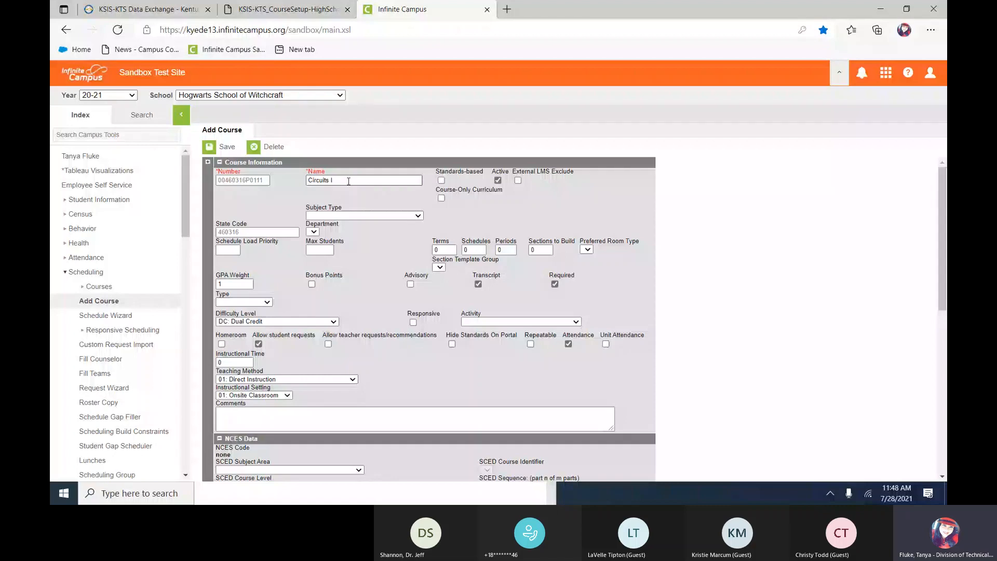
Step: Clear the Circuits I course's Difficulty Level and check the available Teaching Method options
click(348, 181)
click(259, 322)
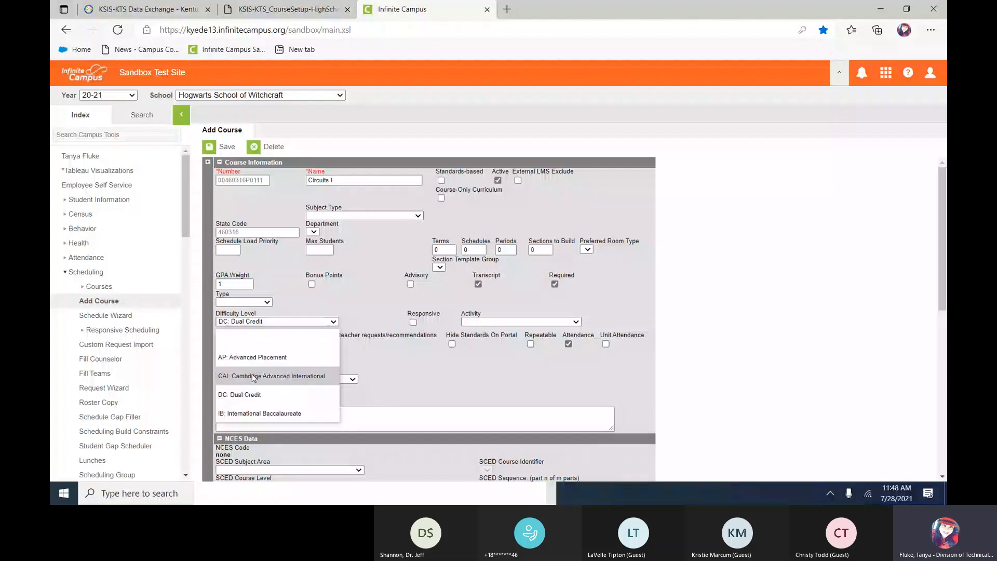
click(238, 337)
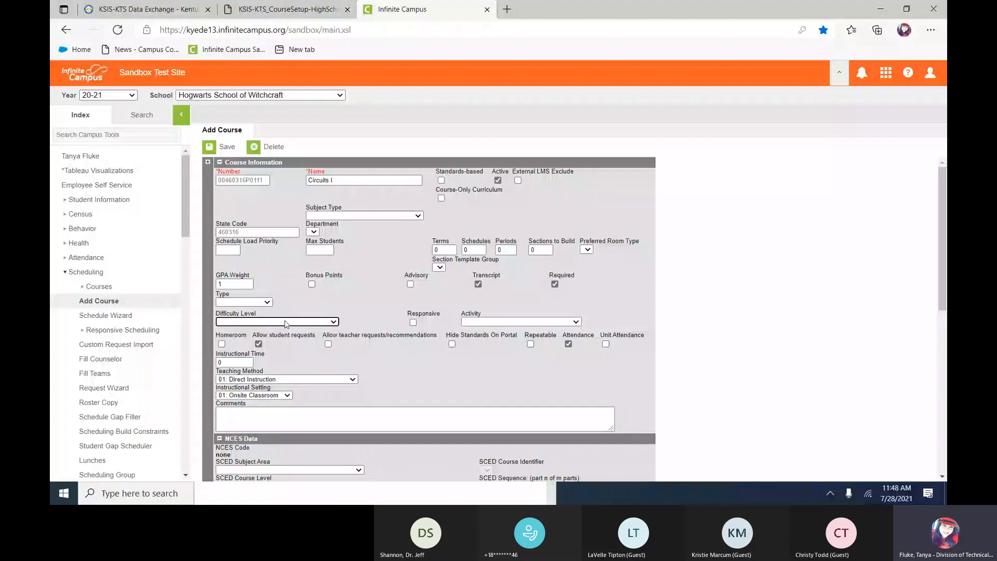
click(275, 380)
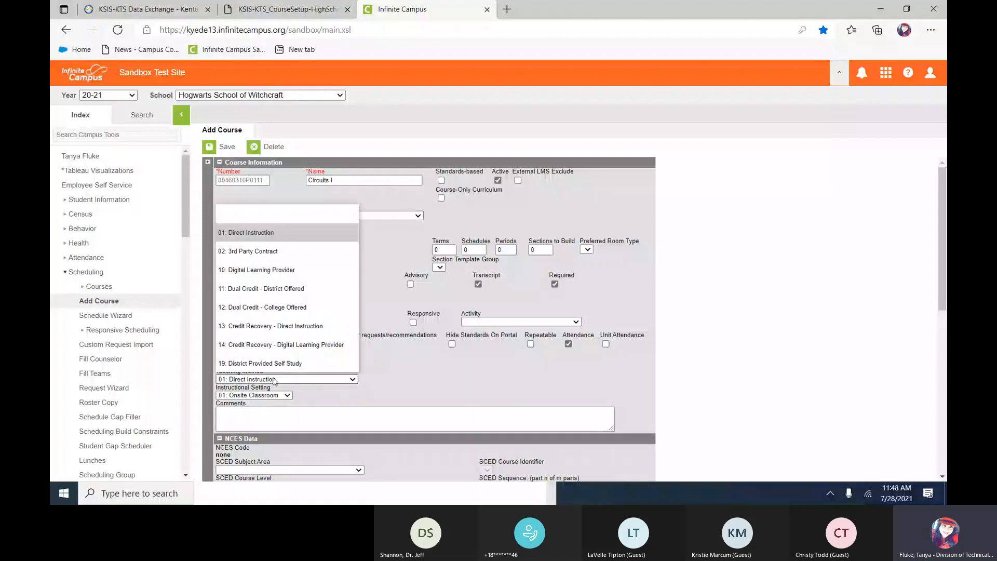
key(Escape)
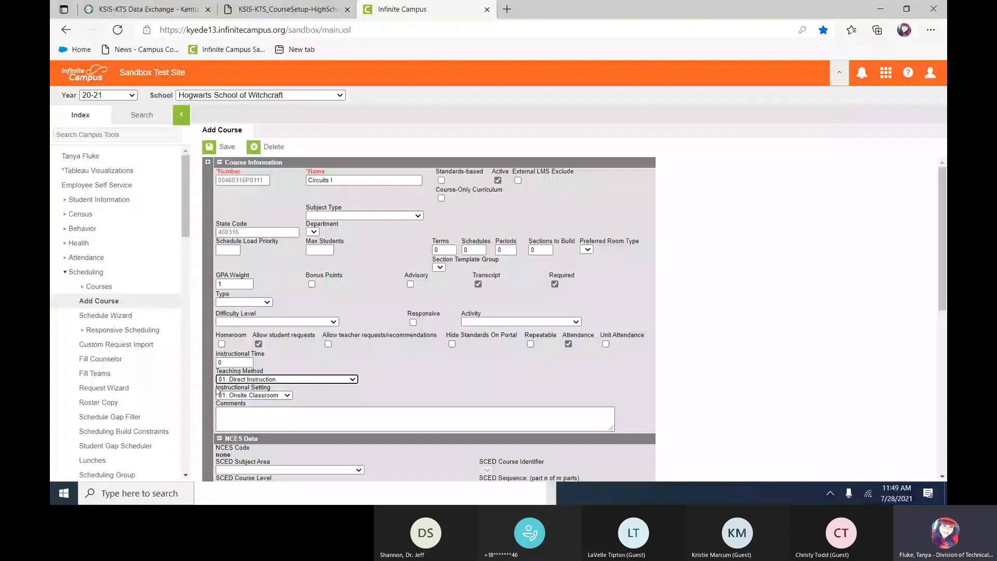
Step: Set the Circuits I course's Instructional Setting to 02: Offsite CTE and save the course
click(249, 395)
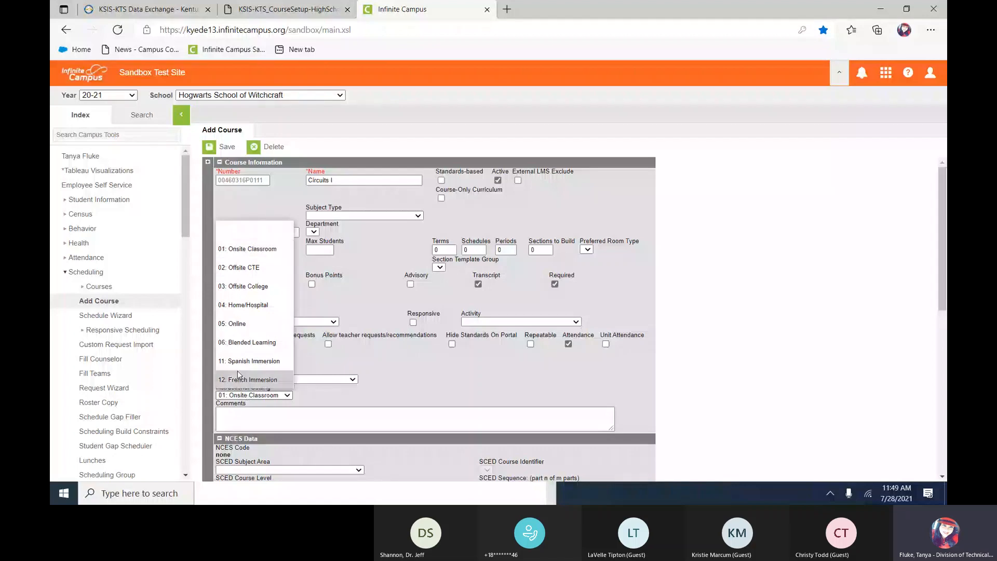
click(240, 274)
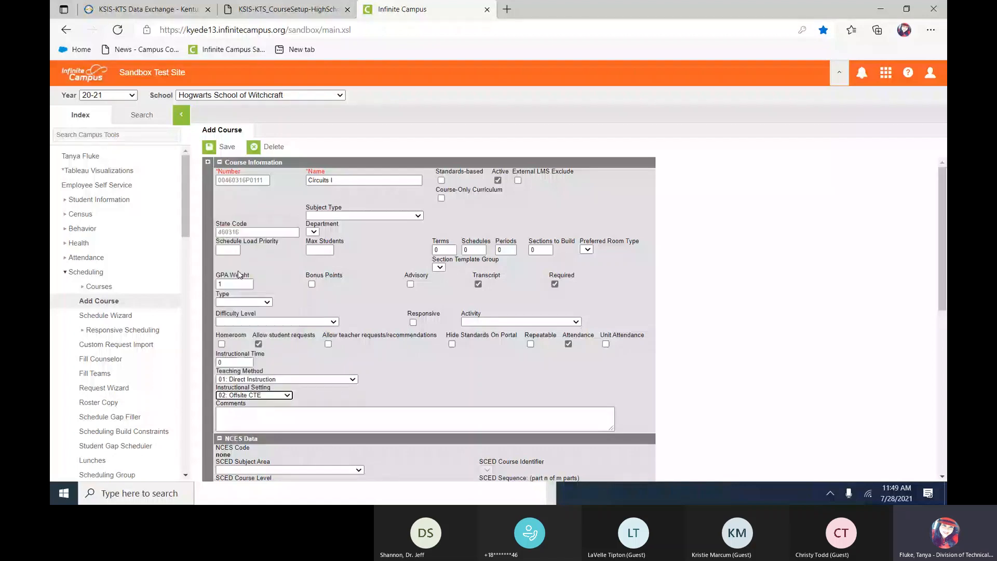
click(281, 397)
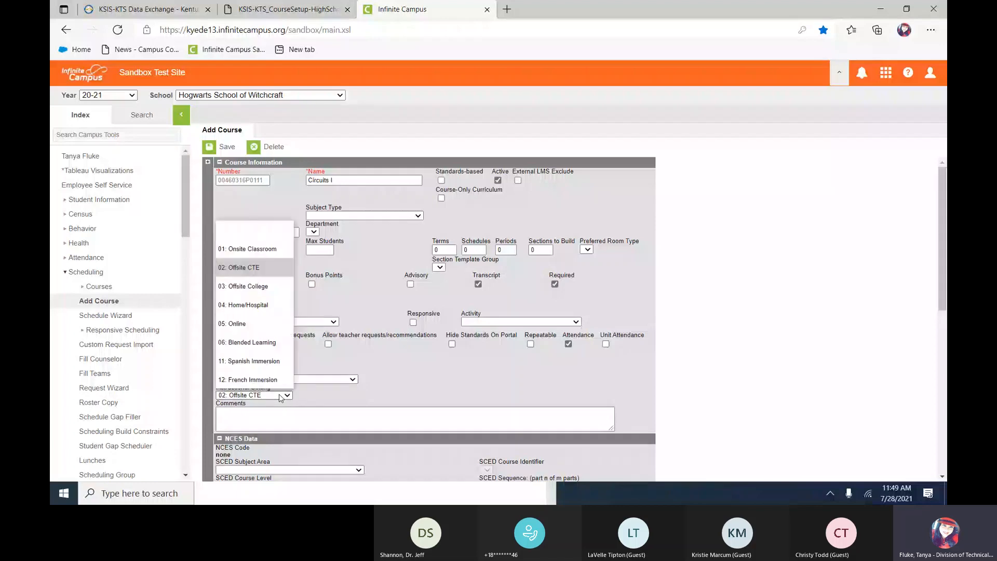
click(249, 249)
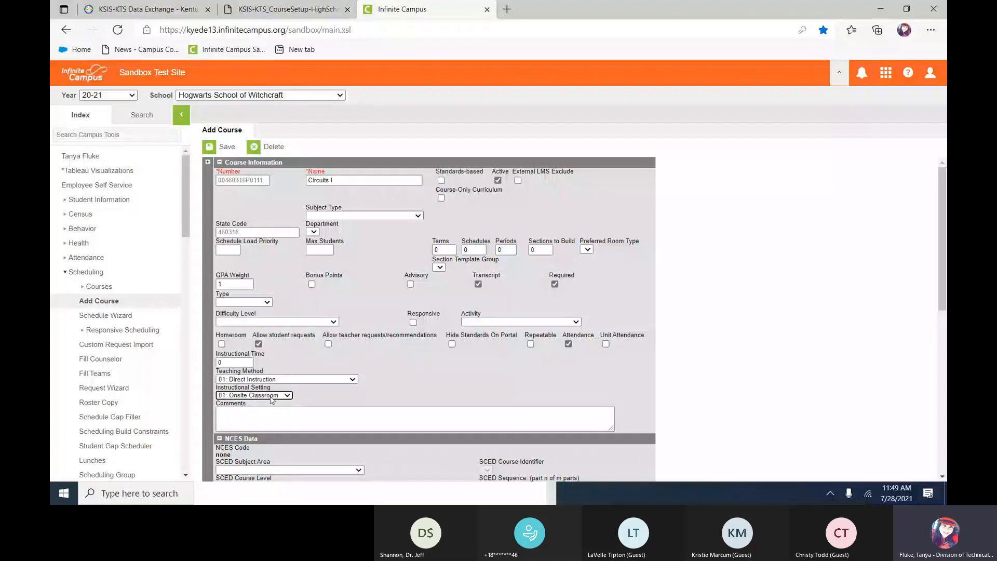
click(271, 396)
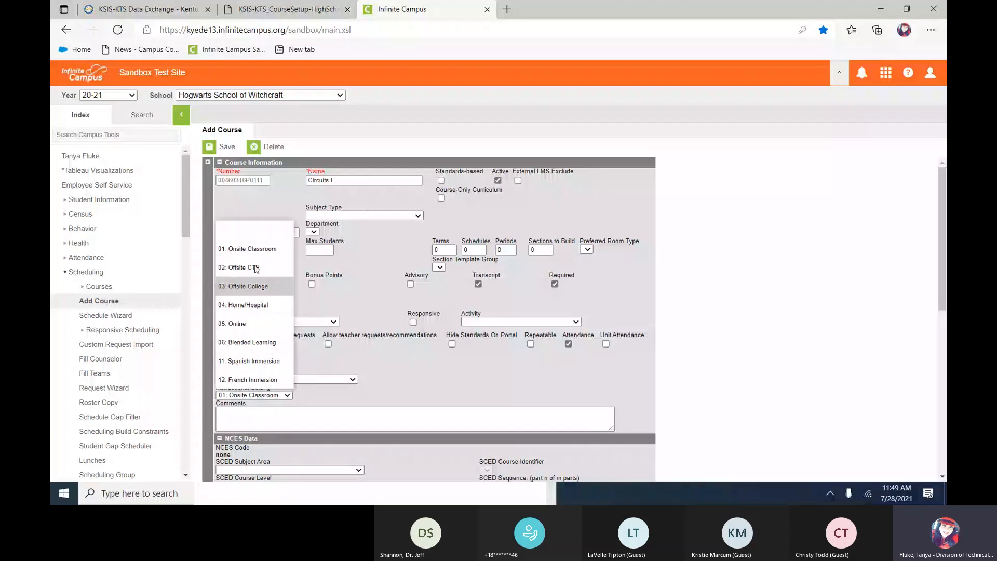
click(256, 268)
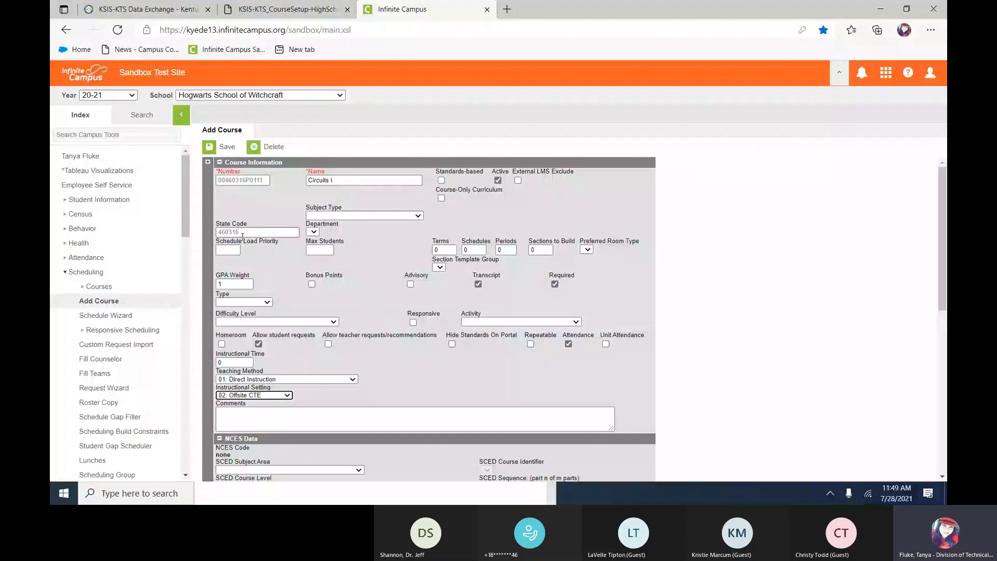
click(227, 147)
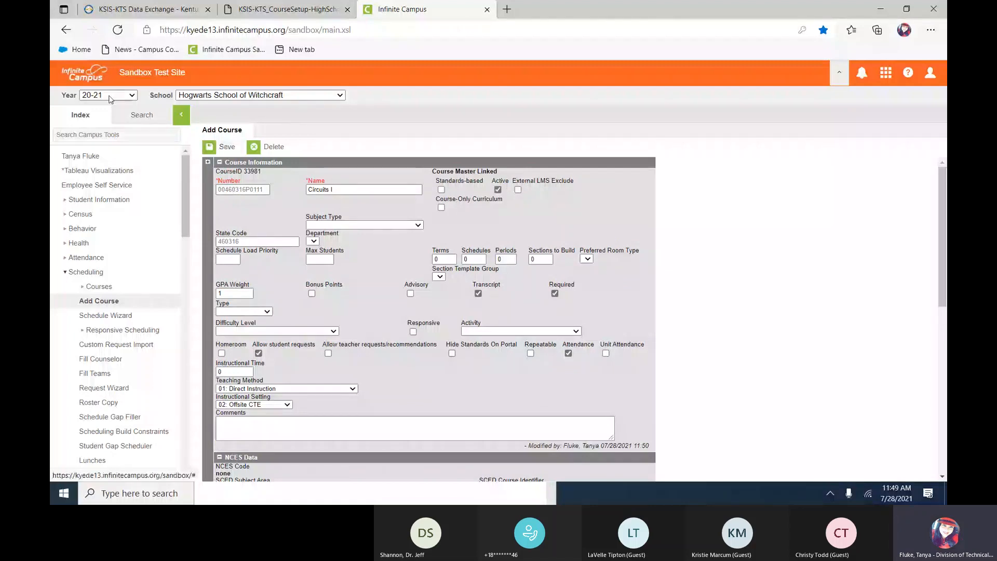
Step: Search Course/Section for "circu" and open the course 00460316P0111 Circuits I
click(141, 115)
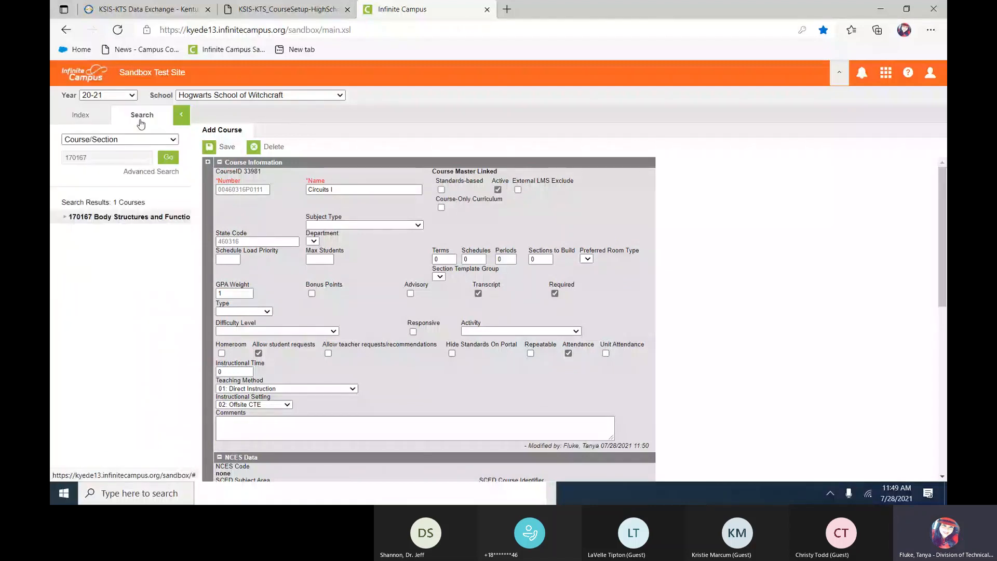
click(104, 157)
drag(104, 156, 52, 156)
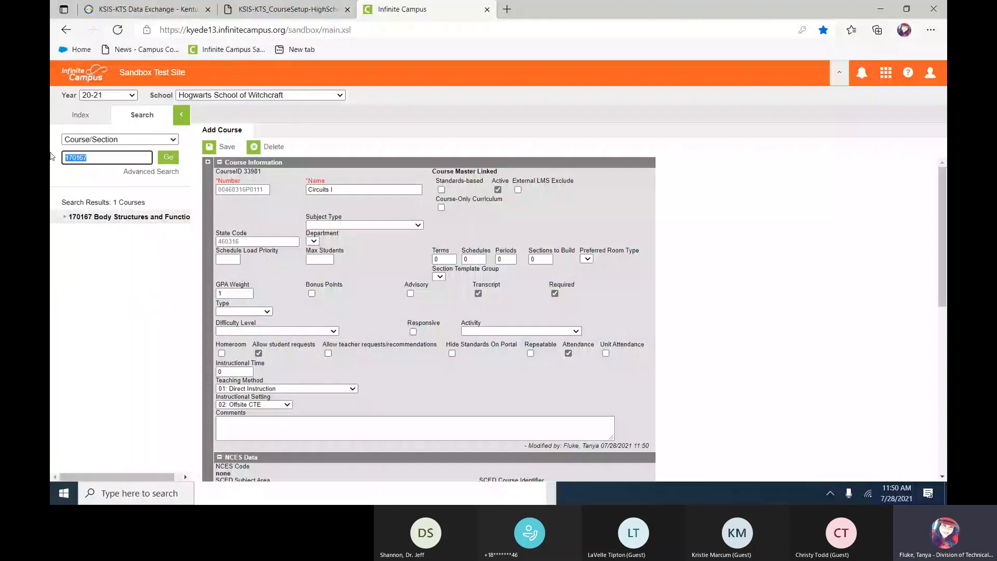
text(cir)
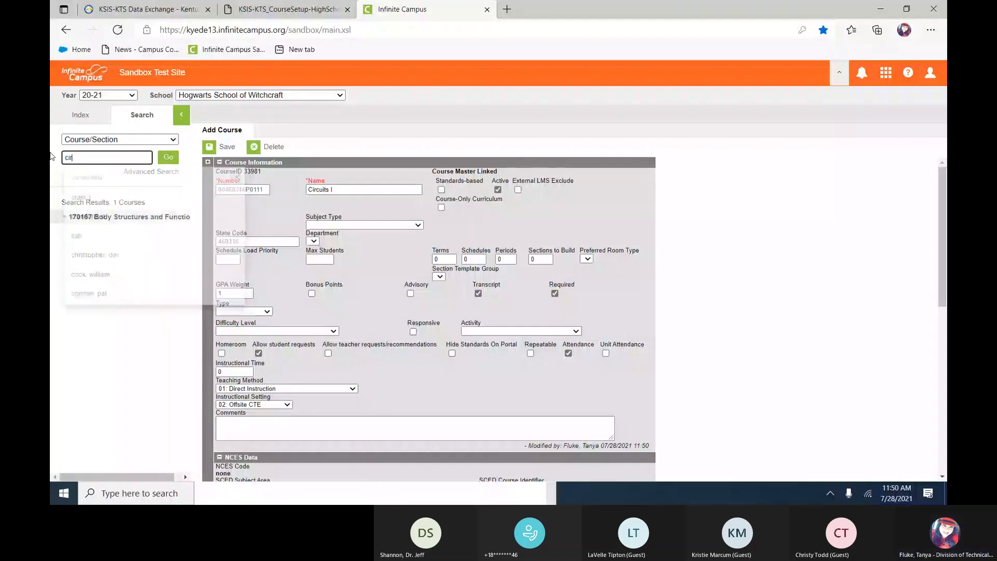
text(cu)
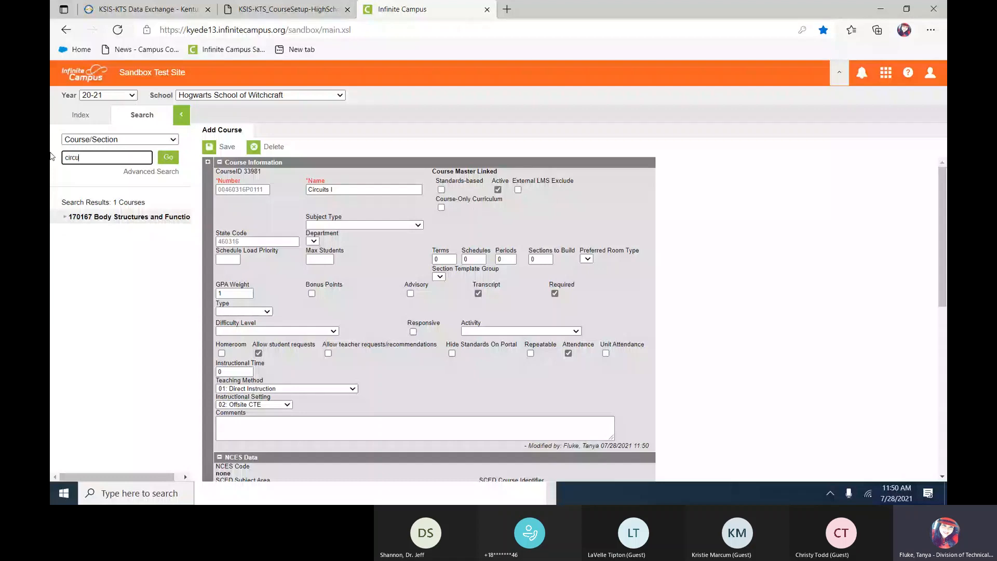
key(Return)
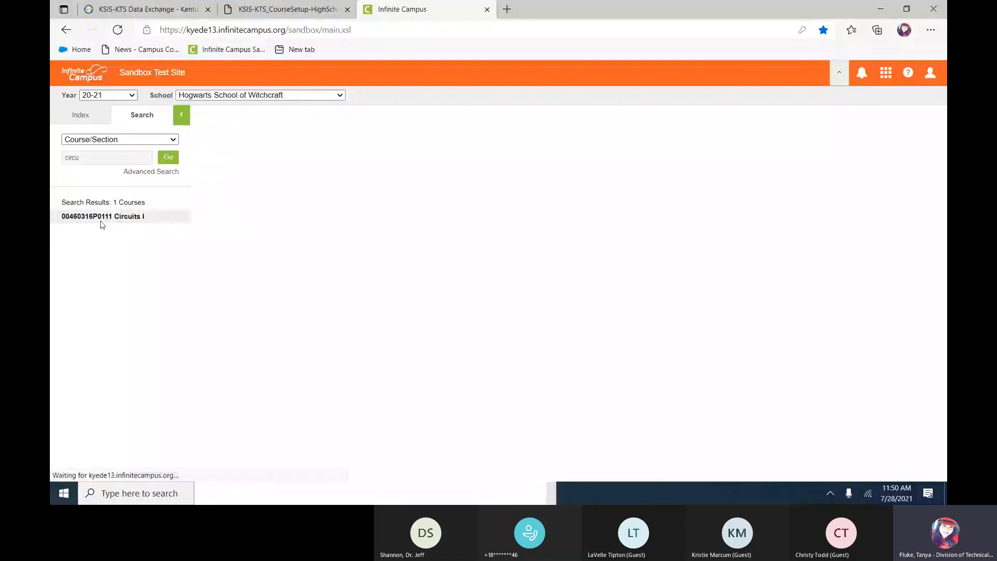
click(64, 219)
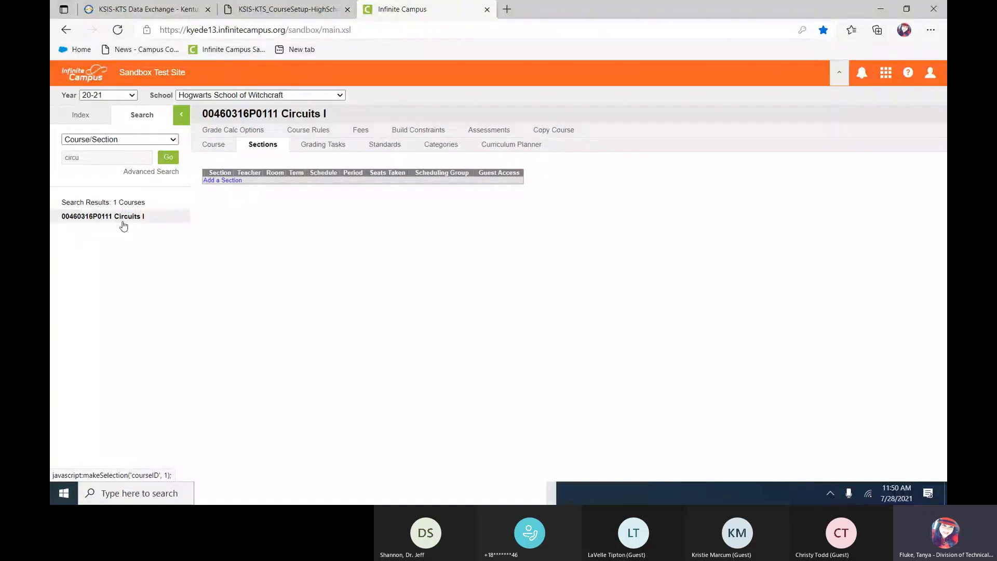
Step: Check the Circuits I masters still offered in the Add Course list and reopen 00460316P0111 Circuits I from the search results
click(82, 116)
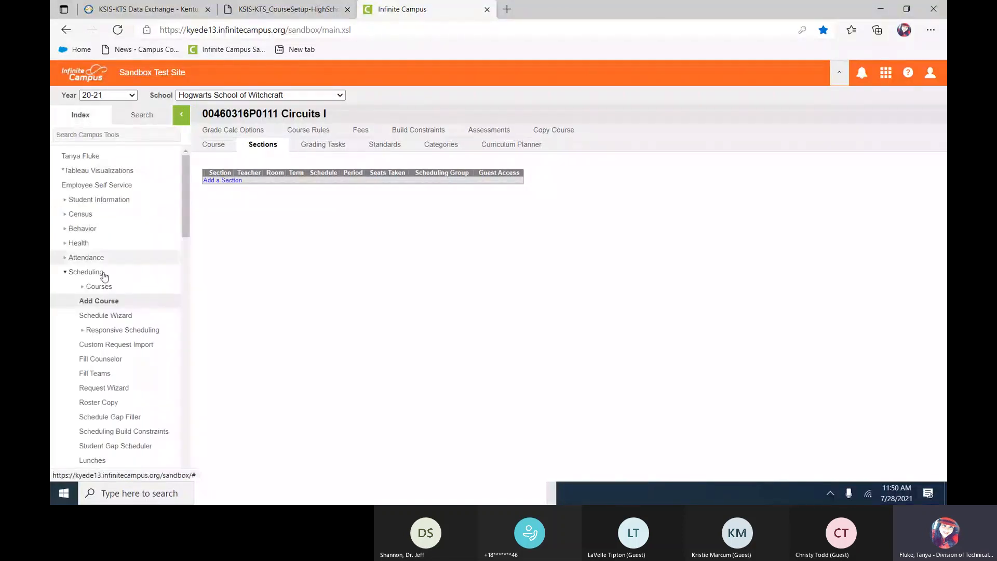
click(136, 116)
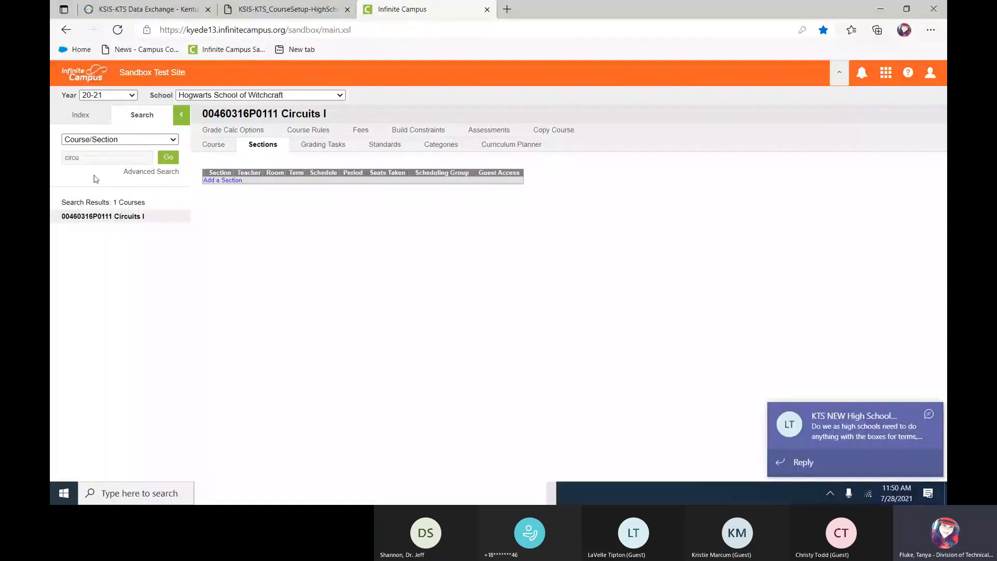
click(80, 118)
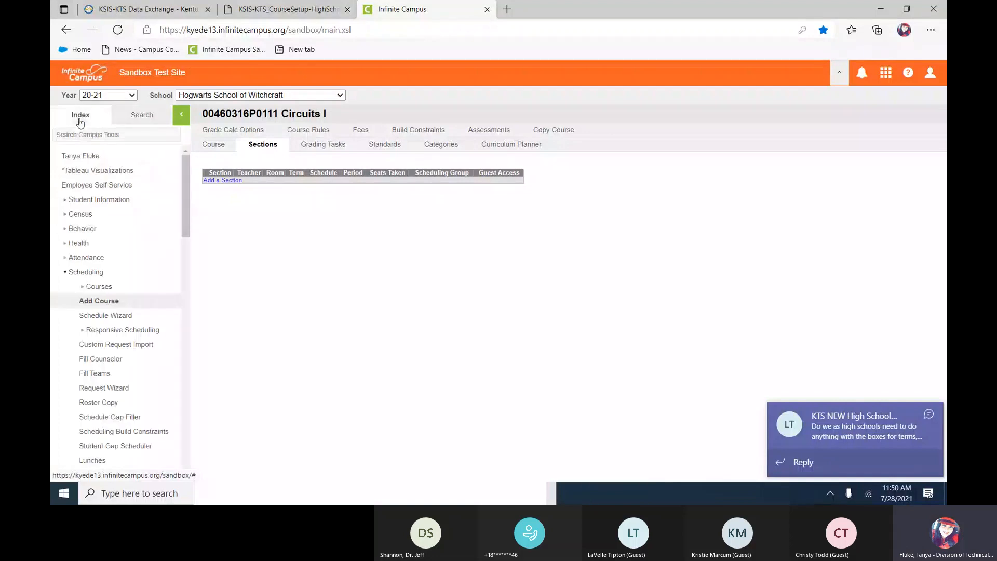
click(96, 301)
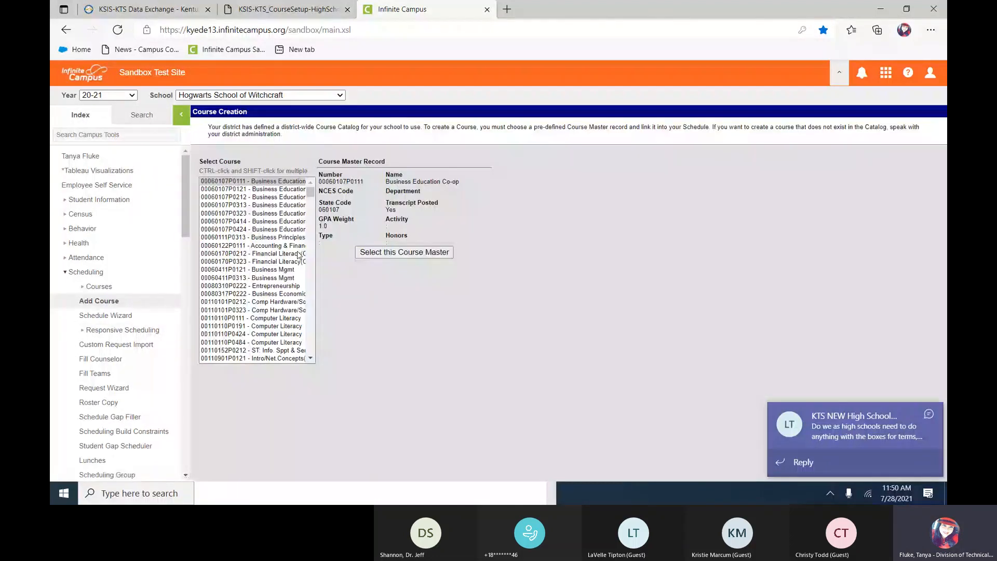
drag(311, 195, 311, 217)
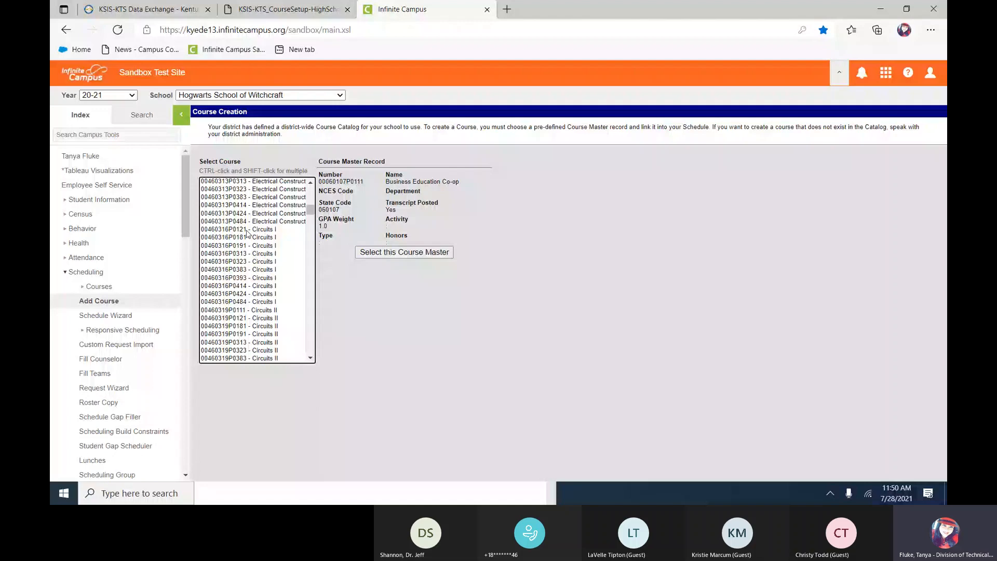
click(142, 115)
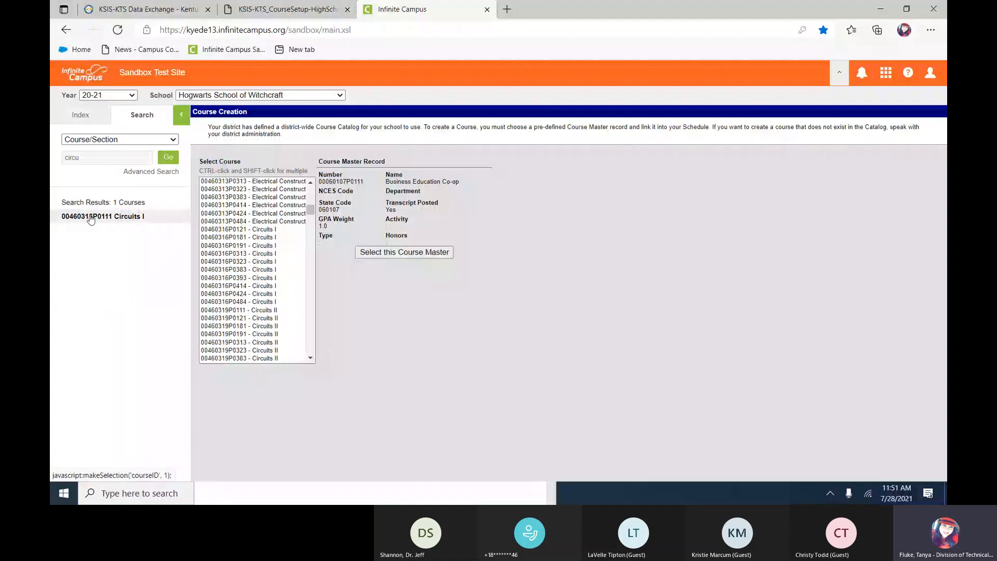
click(90, 217)
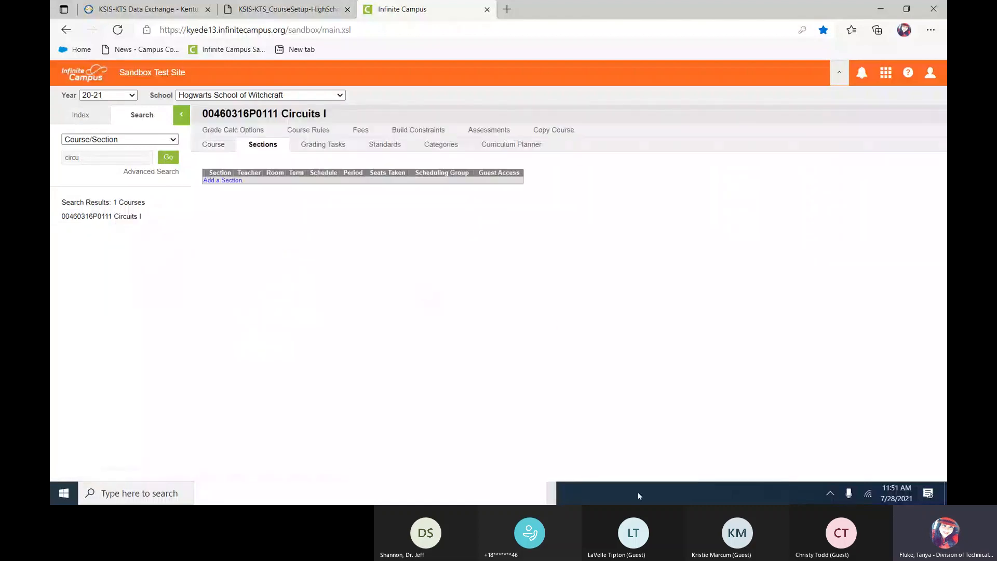
Step: Switch to the Microsoft Teams meeting, read the meeting chat, and return to Infinite Campus
key(super)
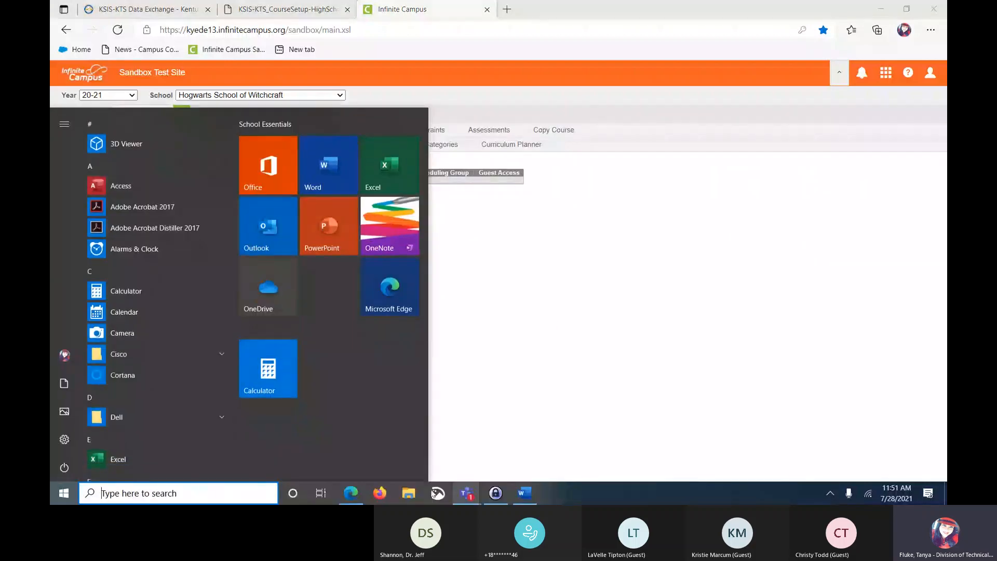
mouse_move(470, 499)
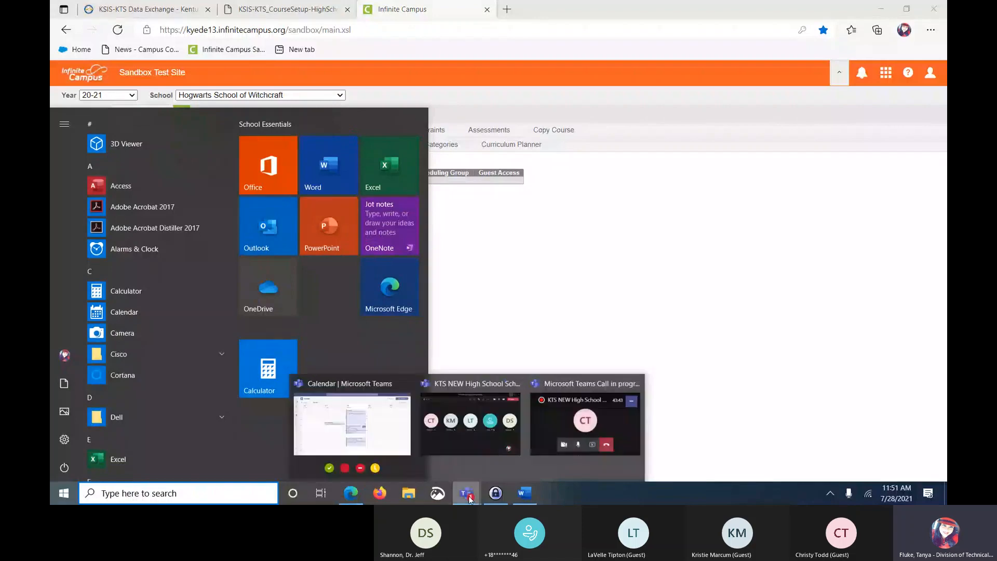
click(546, 417)
click(494, 54)
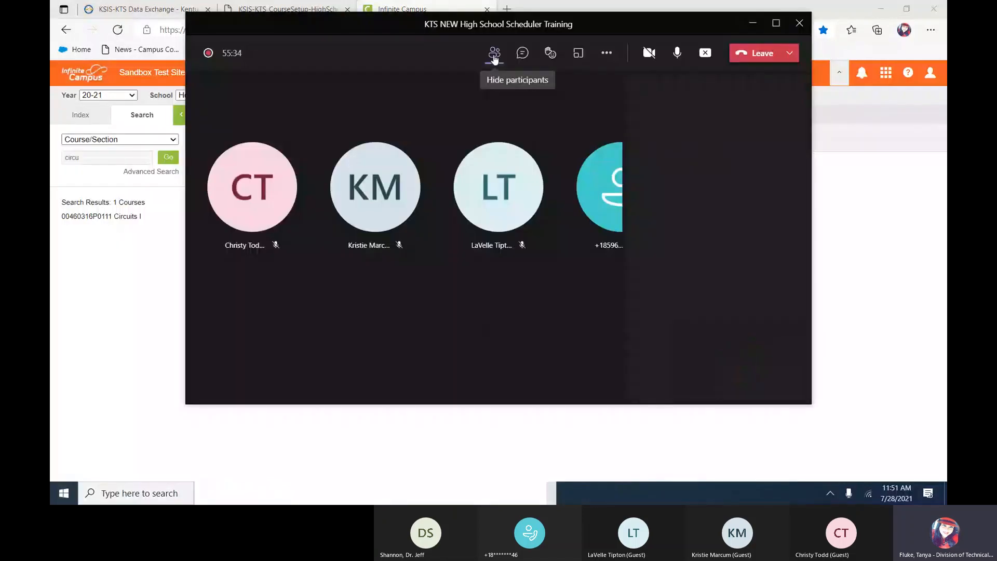
click(520, 54)
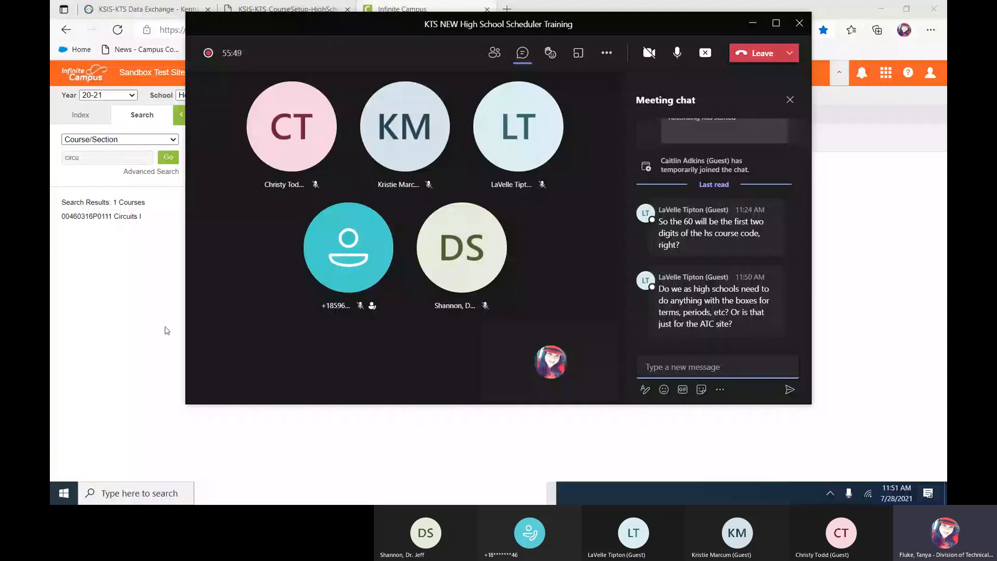
click(118, 310)
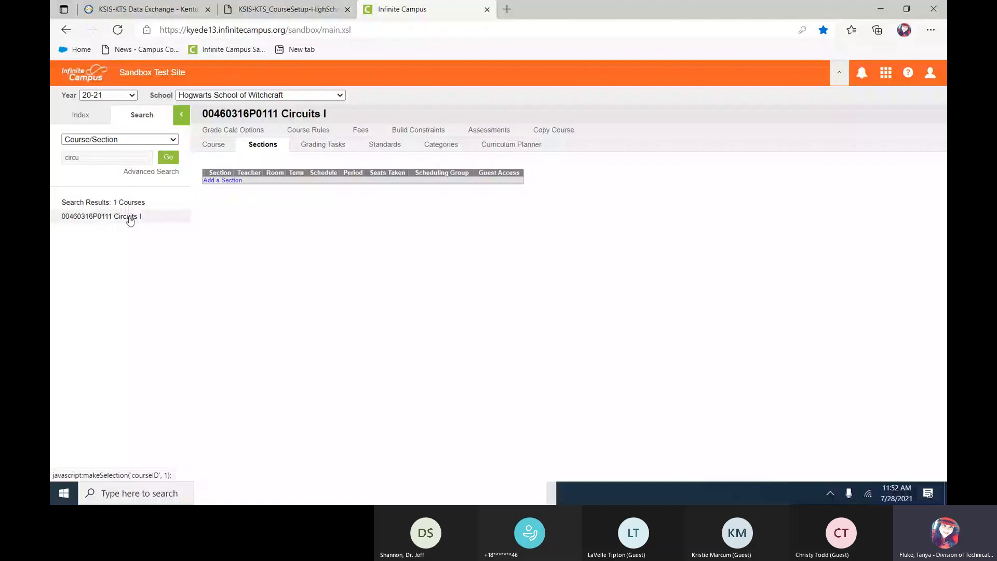
Step: Start a new section for Circuits I with section number 1 and the Highly Qualified field set to Highly Qualified
click(221, 181)
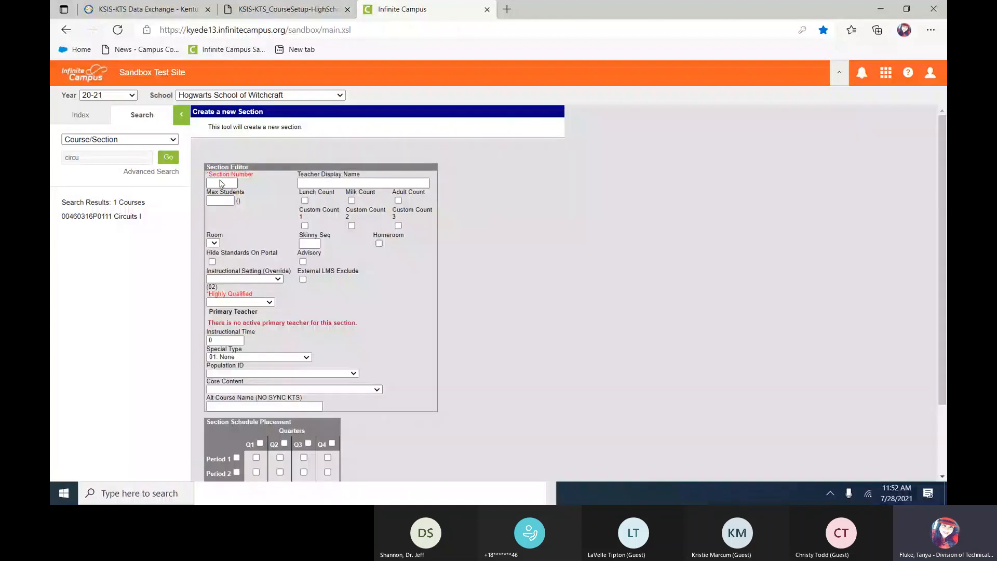
click(221, 183)
text(1)
text(325)
drag(232, 183, 172, 186)
text(1)
click(222, 302)
click(224, 337)
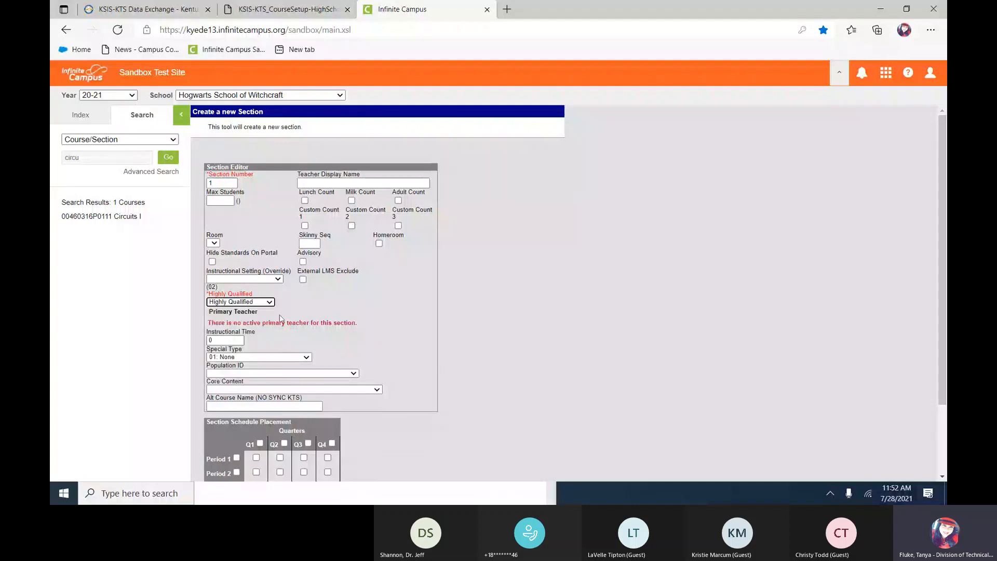
scroll(239, 254, down, 2)
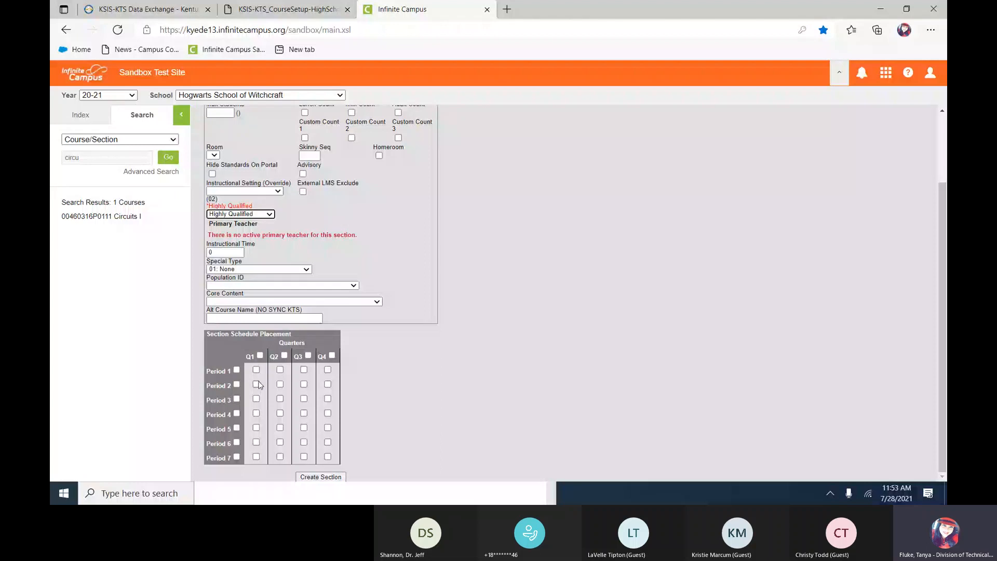
Step: Place the Circuits I section in Period 1 for quarters Q1 through Q4 and create the section
click(256, 370)
click(280, 371)
click(304, 370)
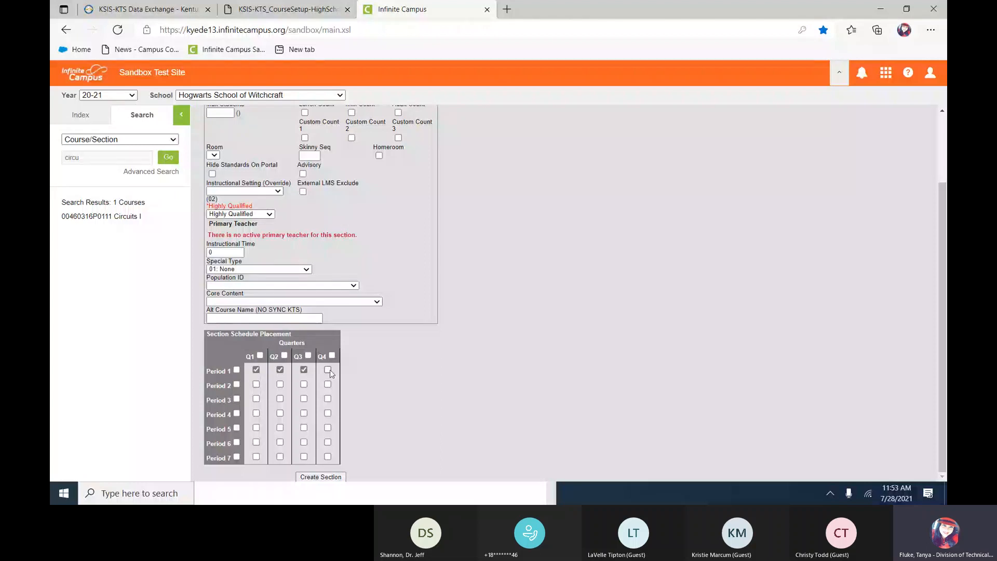
click(328, 370)
click(315, 477)
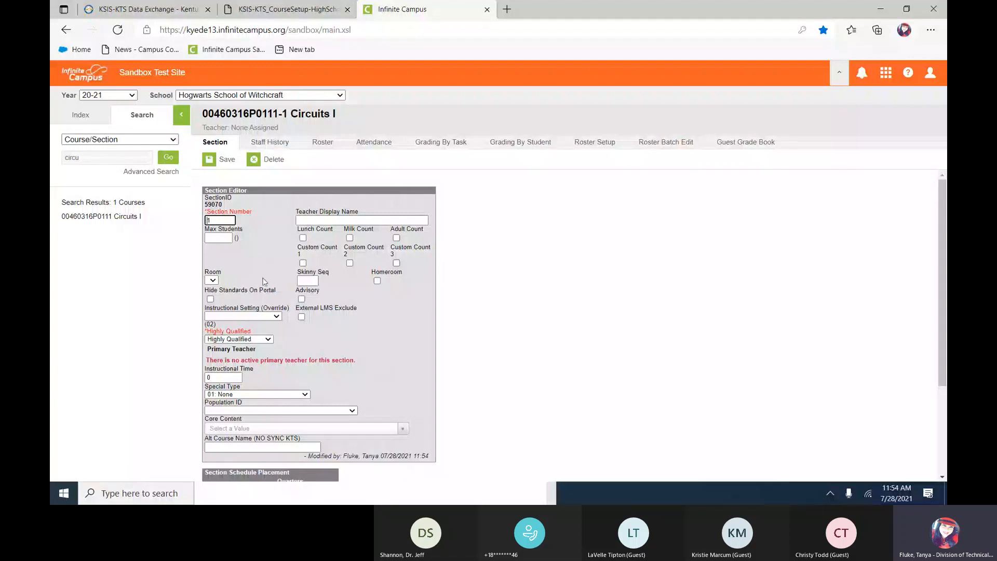
Step: Check the new section's Staff History, return to its section details, and reopen the Circuits I course's section list
click(266, 143)
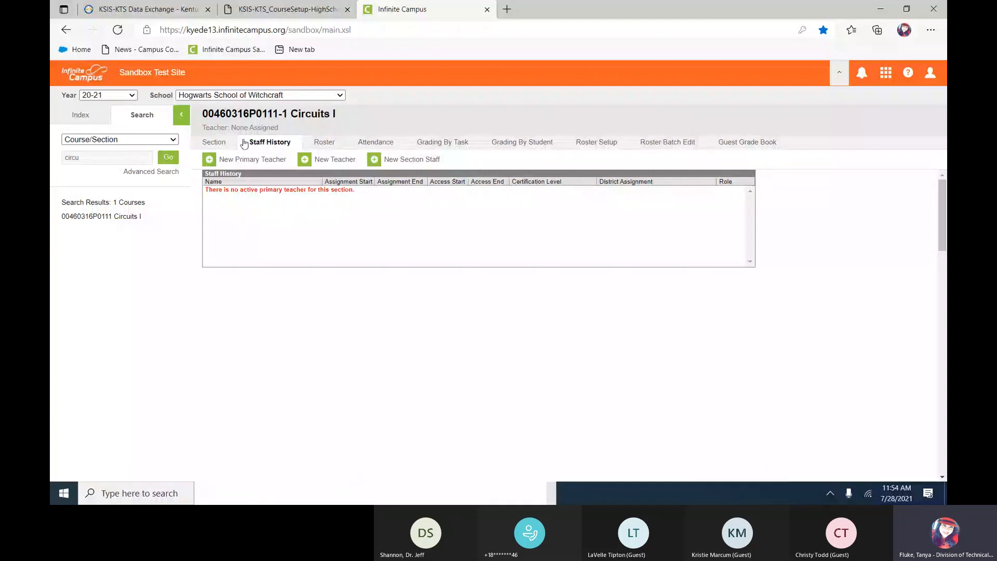
click(212, 143)
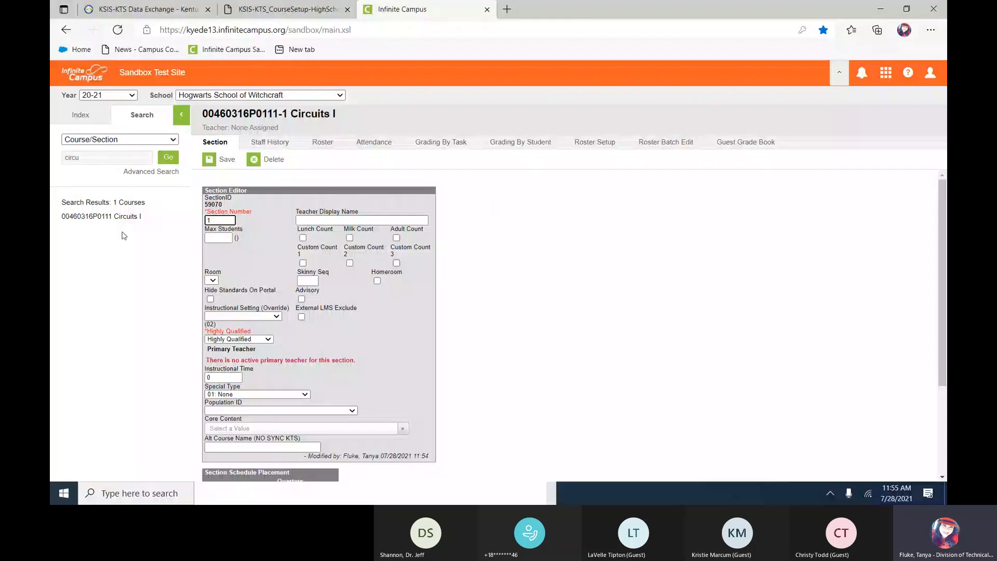
click(102, 217)
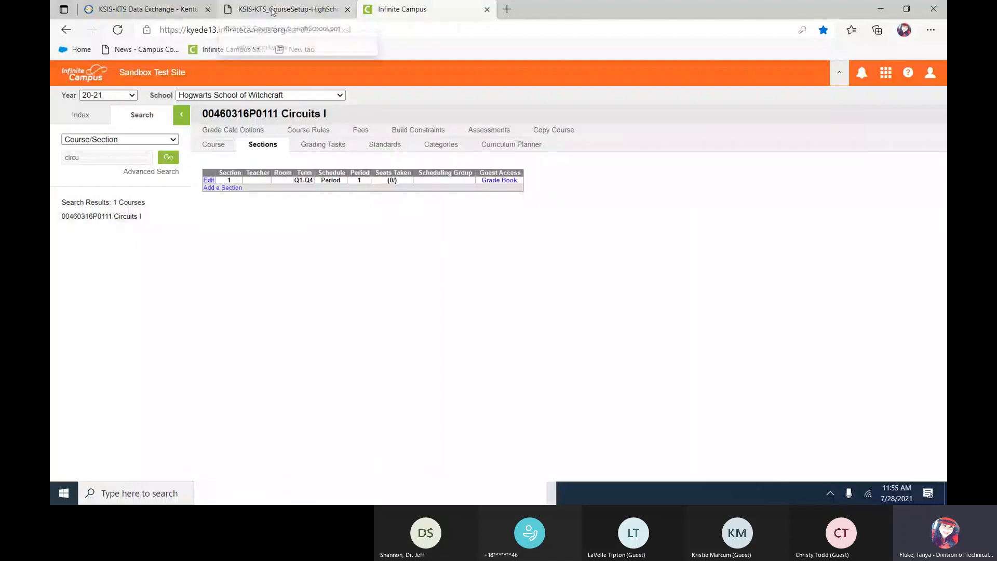
Step: Switch to the KSIS-KTS Course Setup High School PDF and review its instructions on section setup, scheduling students, and grading task setup
click(272, 11)
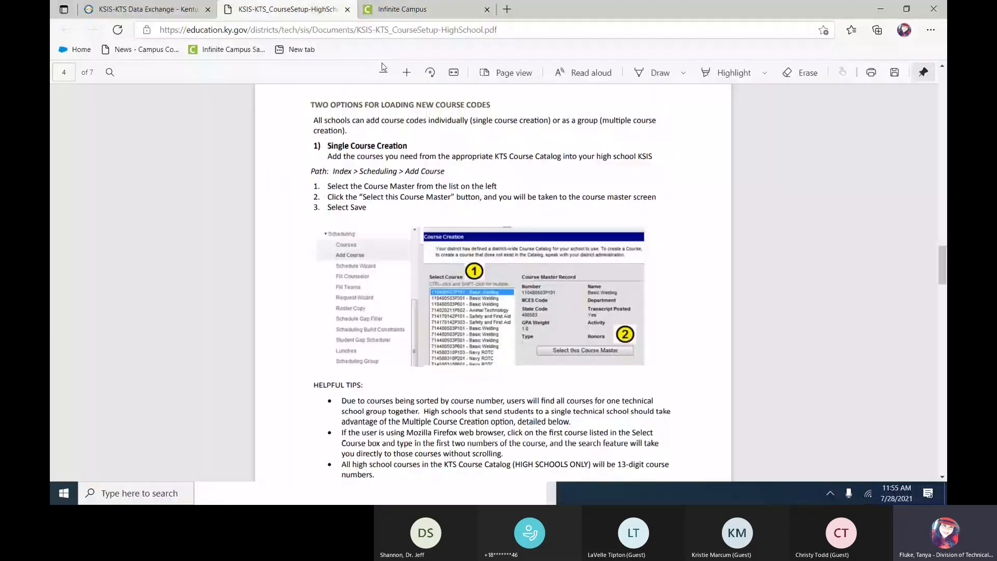
scroll(493, 281, down, 2)
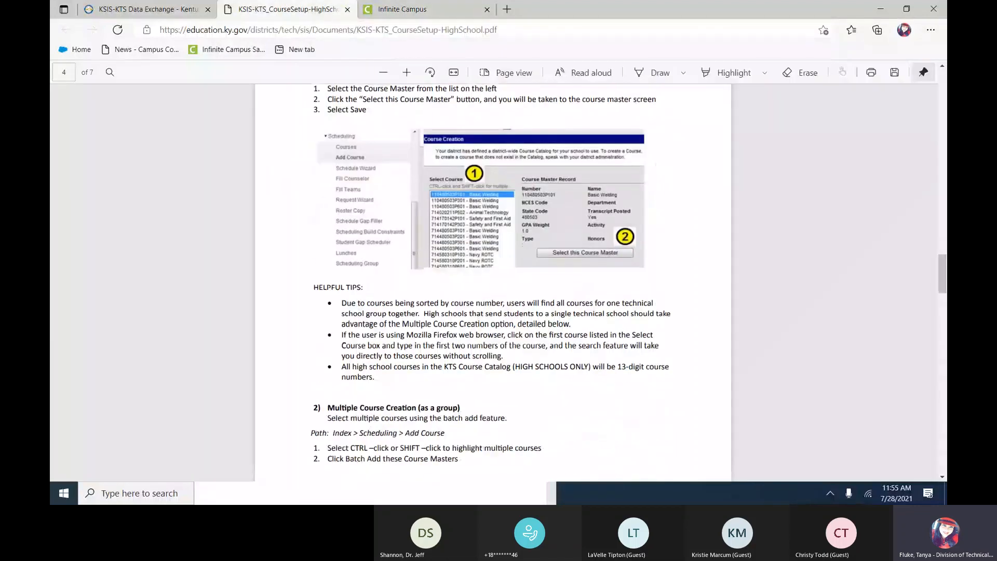
scroll(494, 281, down, 7)
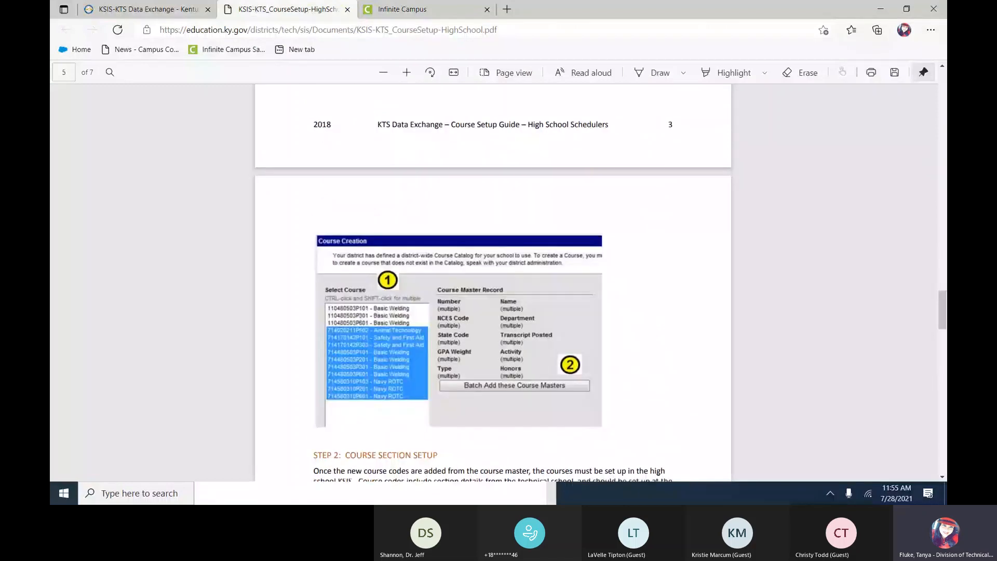
scroll(493, 280, down, 5)
scroll(494, 281, down, 1)
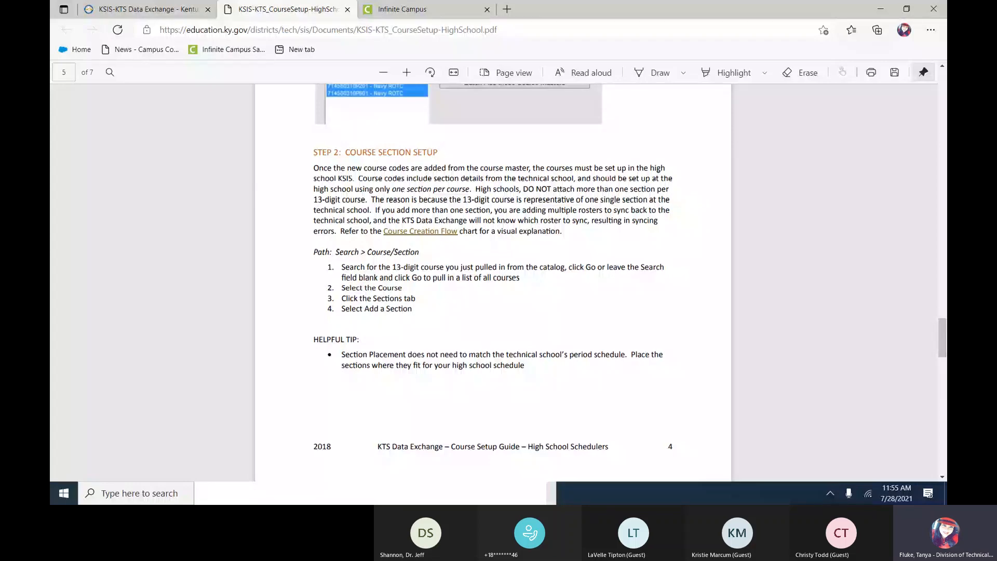
scroll(493, 280, down, 5)
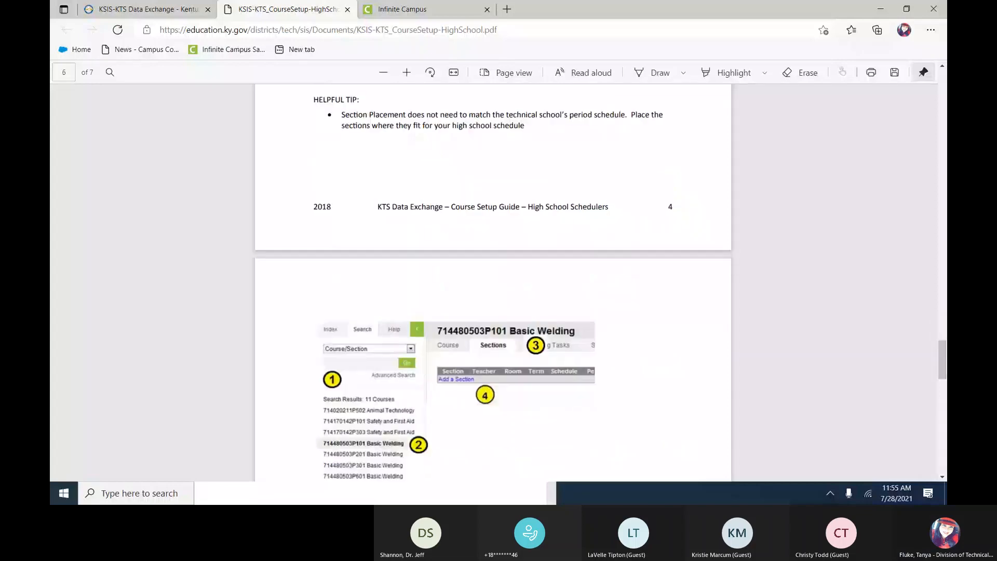
scroll(493, 280, down, 4)
scroll(494, 280, down, 1)
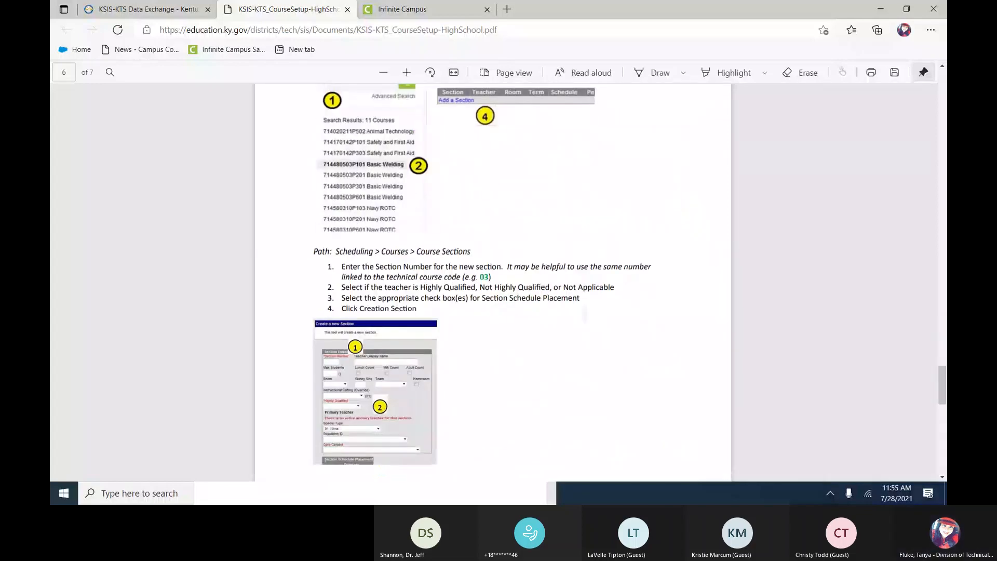
scroll(494, 280, down, 3)
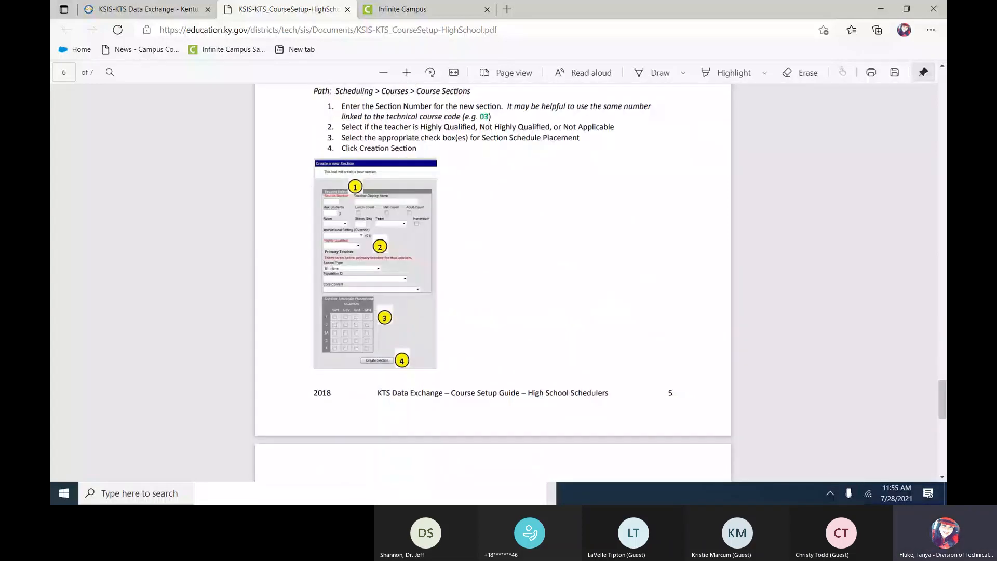
scroll(493, 280, down, 2)
scroll(494, 281, down, 3)
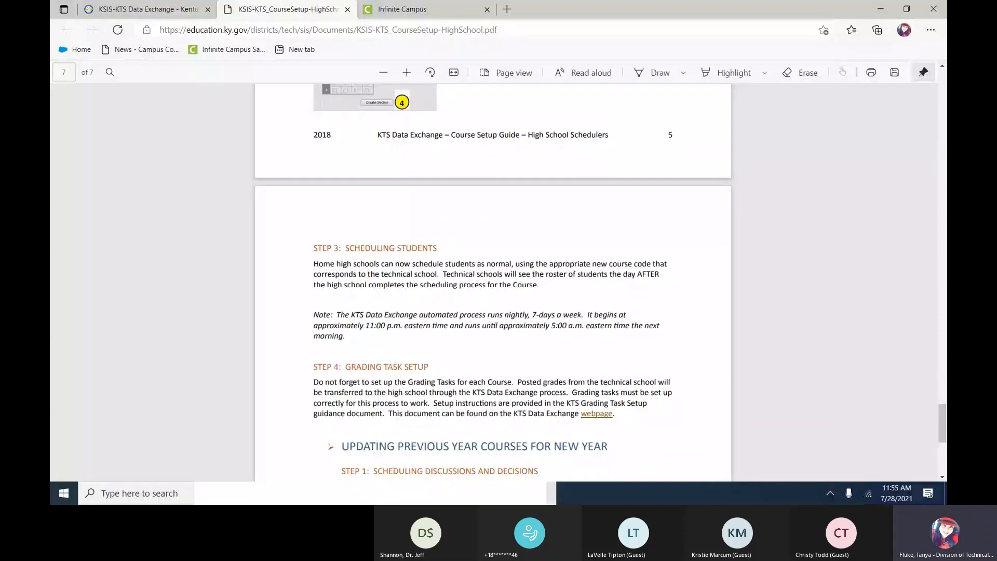
scroll(493, 281, down, 2)
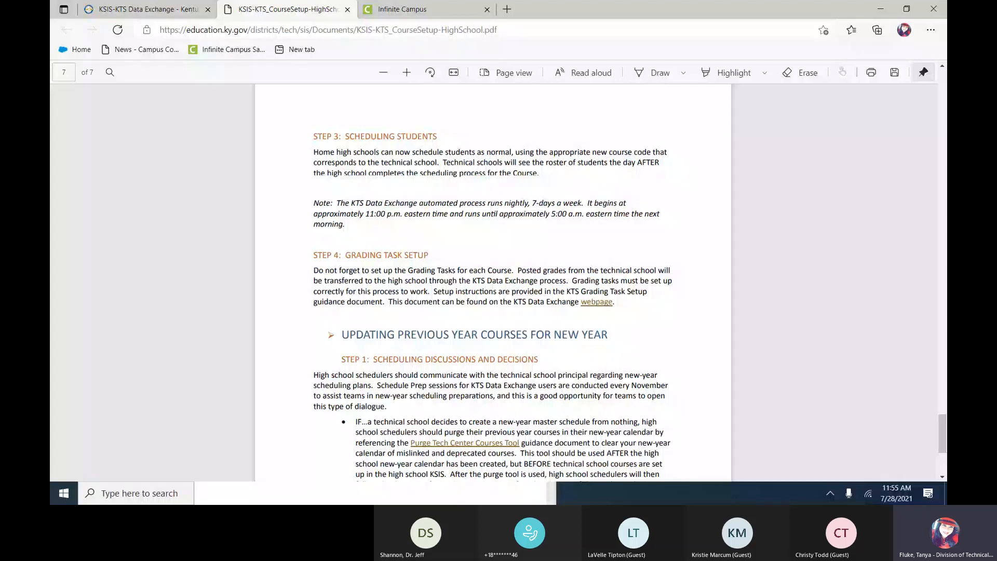
Step: Return to Infinite Campus, review the grading task choices available for Circuits I, and open the CTE Term Grade task's details
click(401, 9)
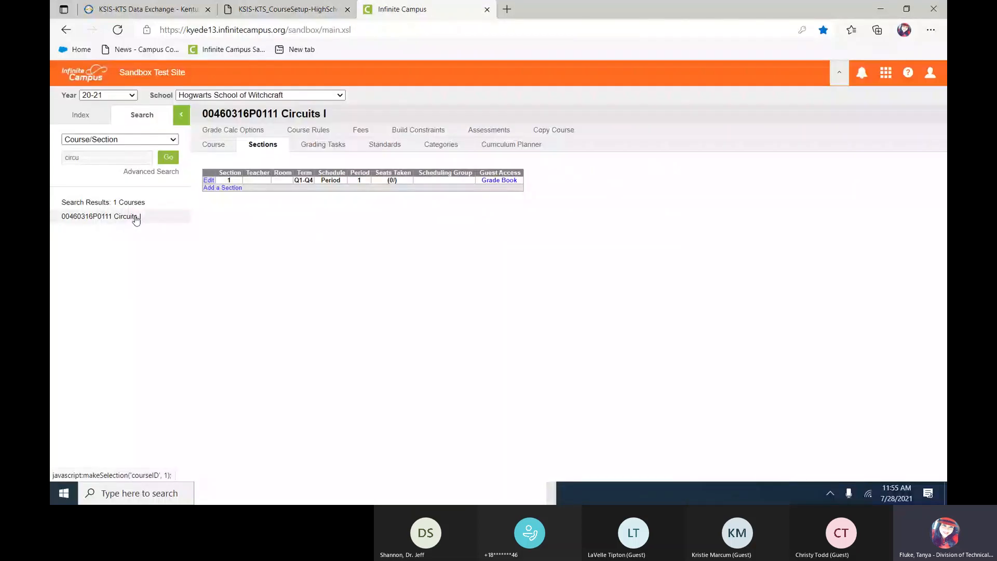
click(323, 145)
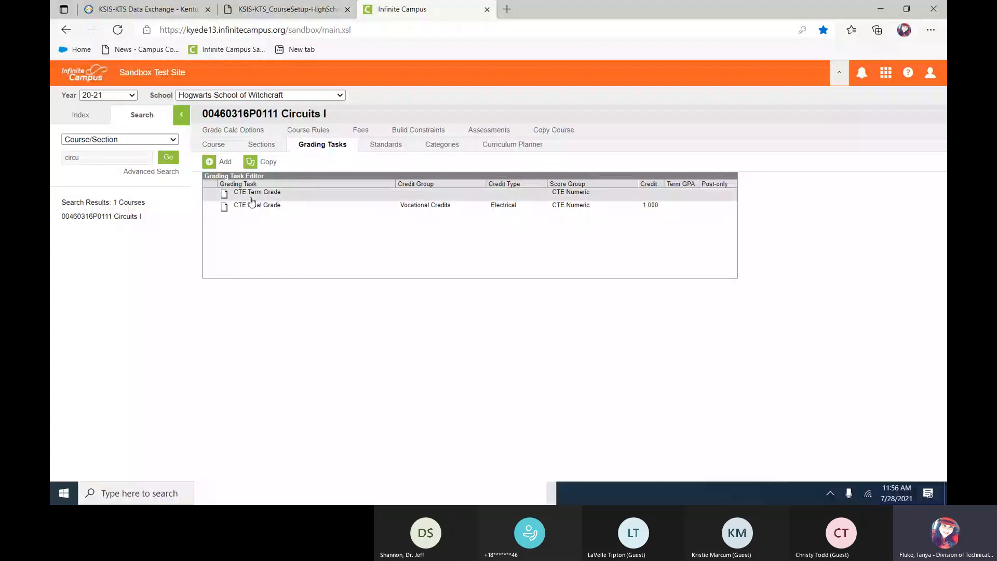
click(222, 162)
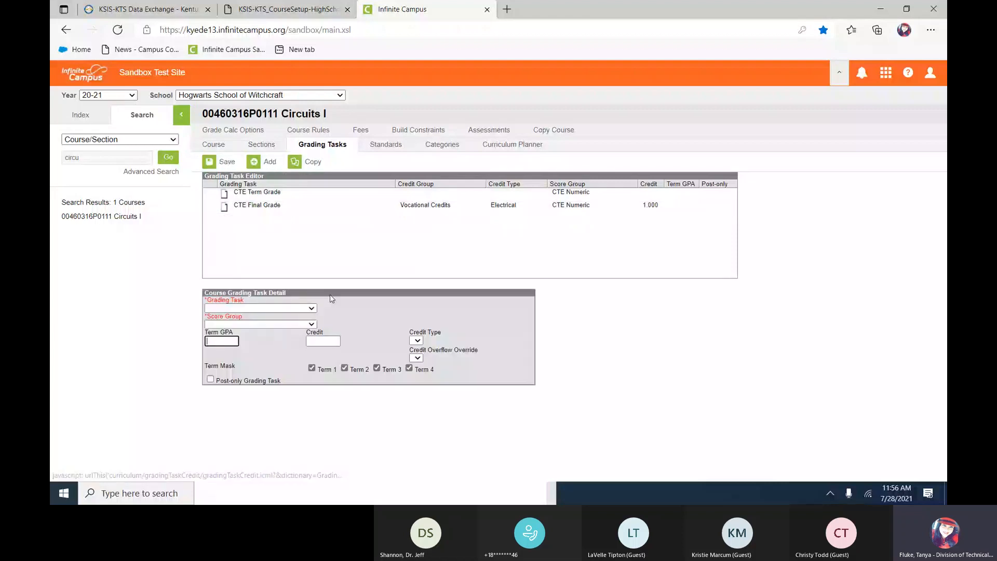
click(293, 310)
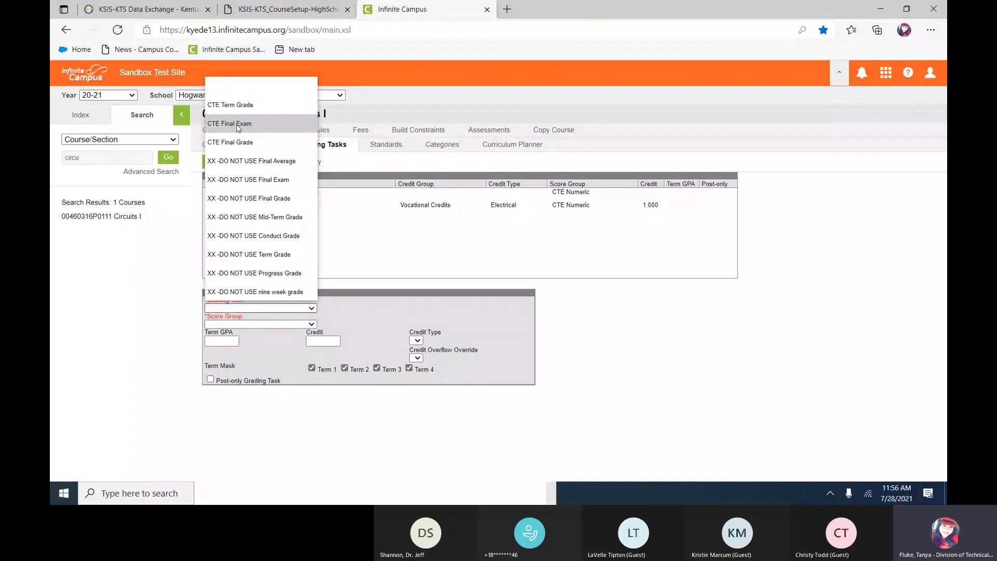
click(437, 306)
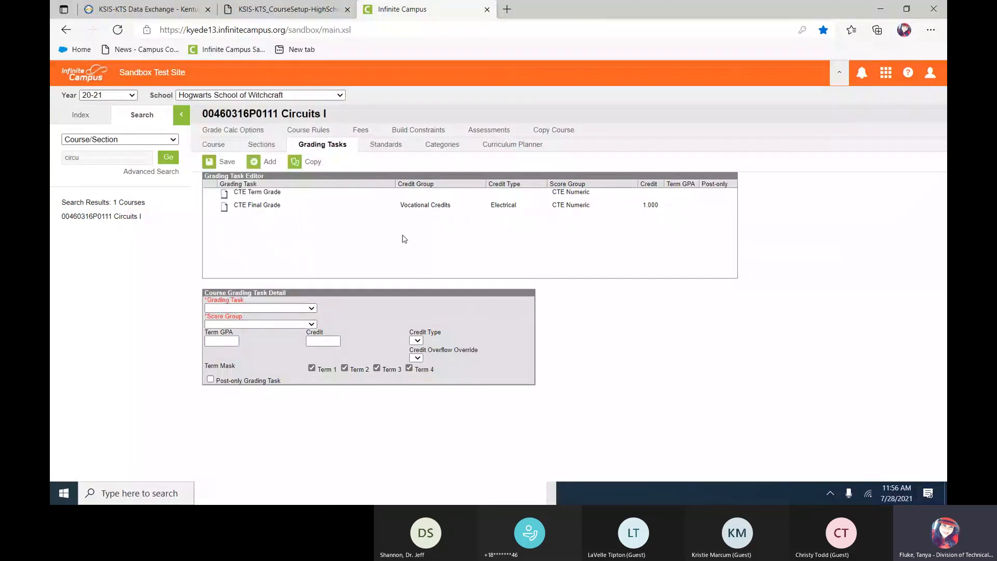
click(281, 197)
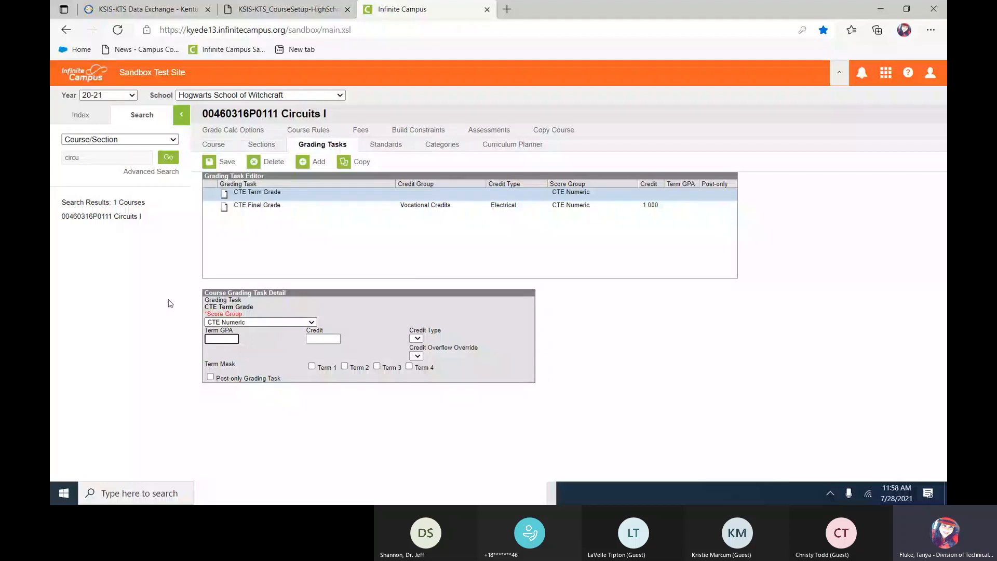
Step: Open the CTE Numeric score group in Score Groups & Rubrics under Grading & Standards
click(81, 116)
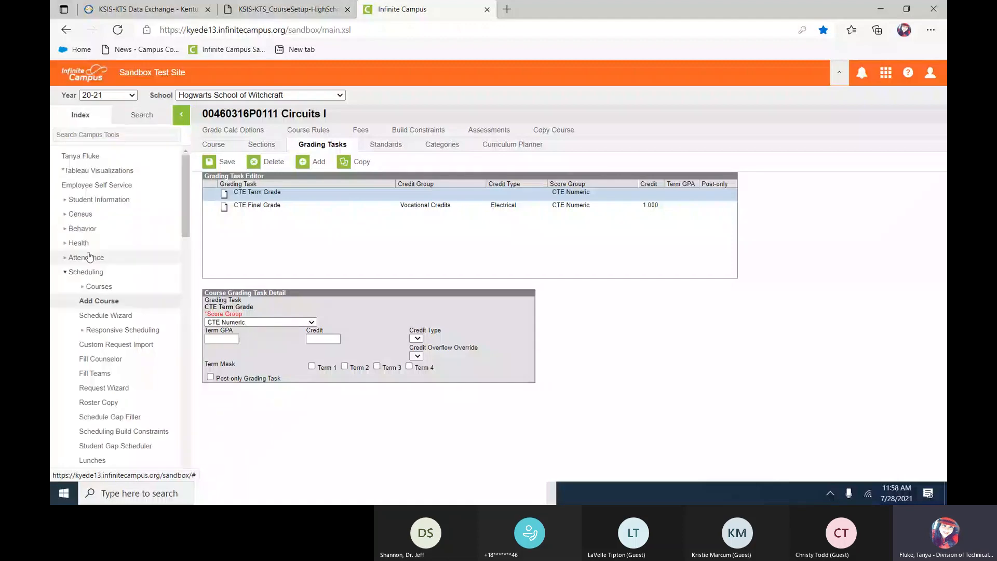
click(75, 272)
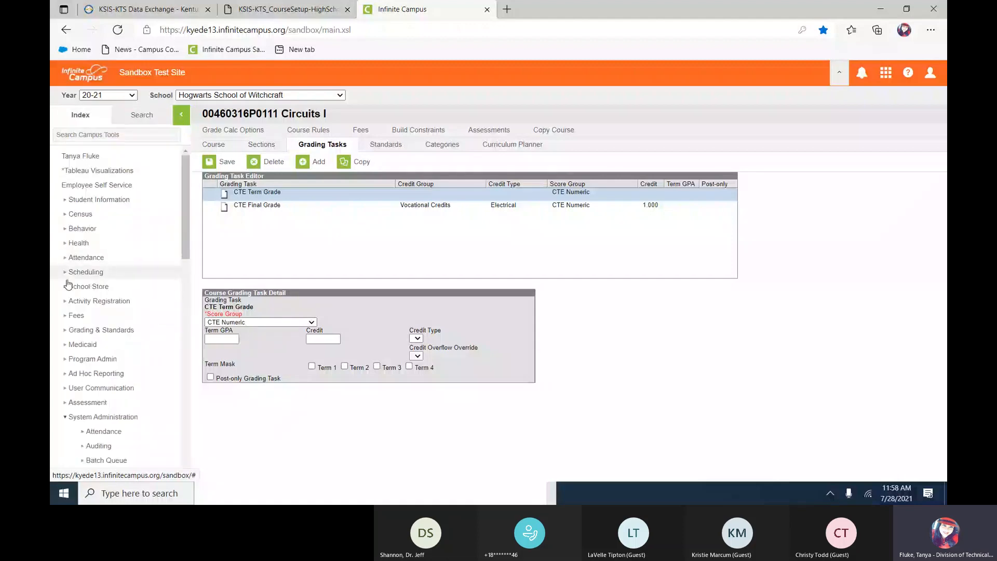
click(64, 331)
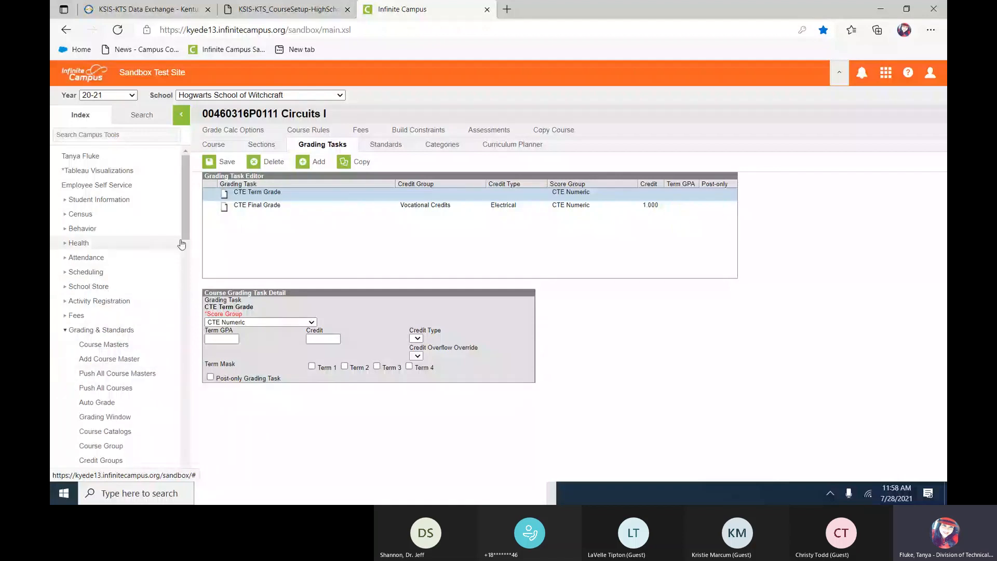
scroll(187, 244, down, 3)
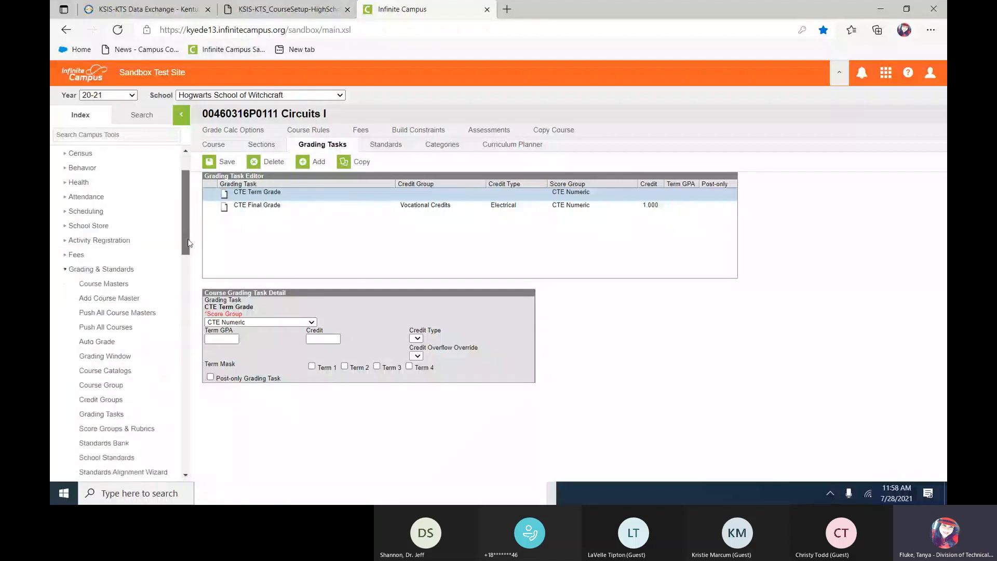
scroll(95, 342, down, 5)
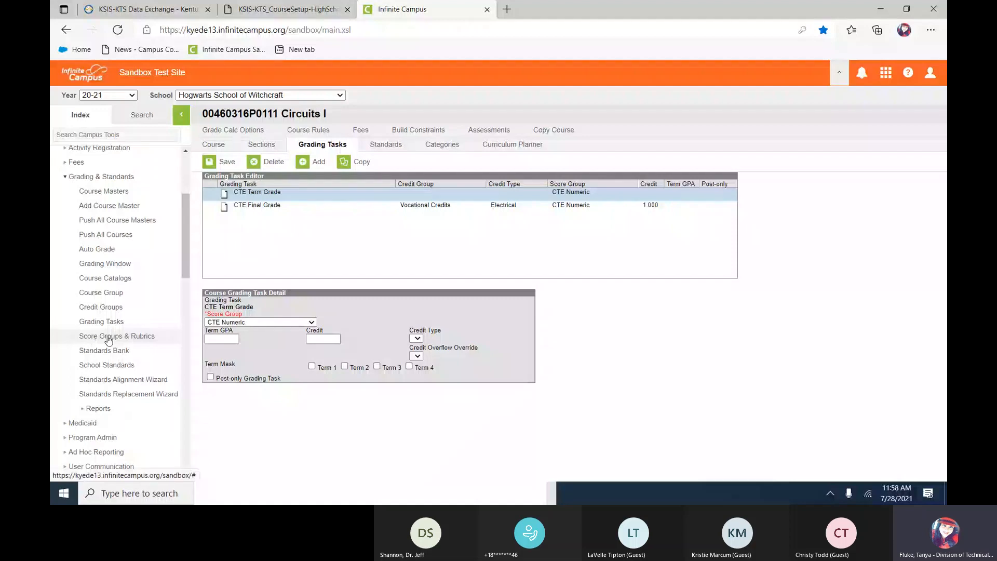
click(107, 338)
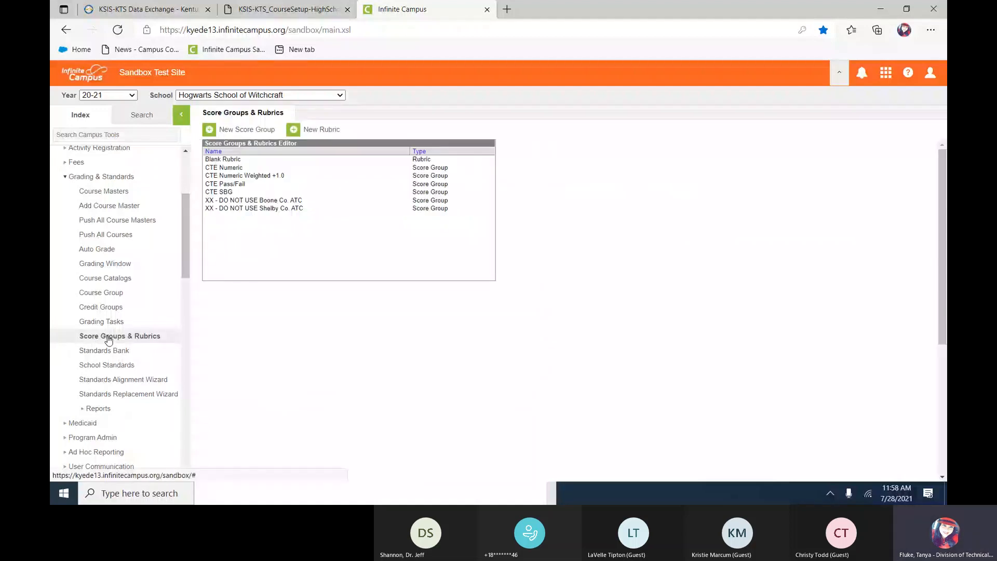
click(234, 169)
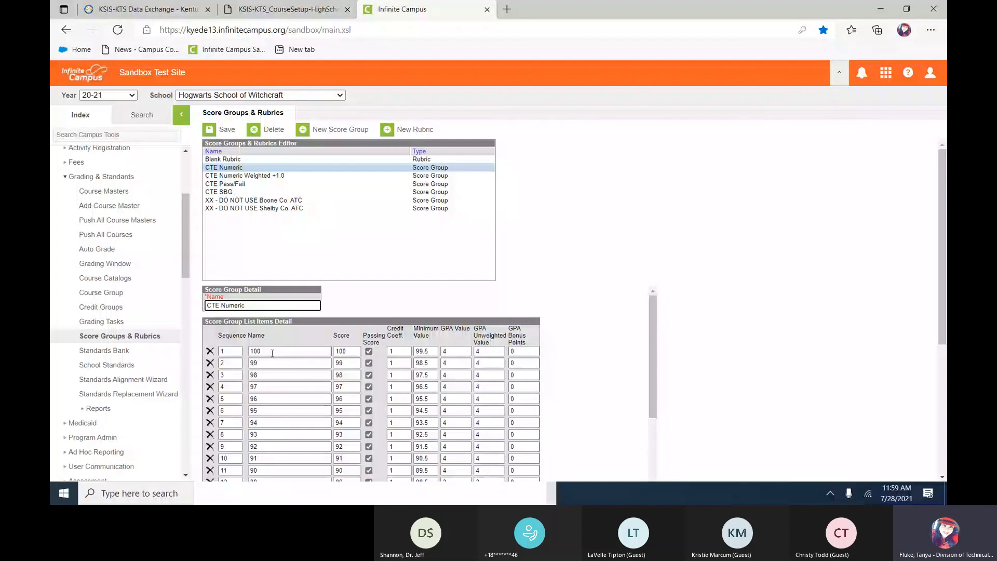
Step: Set both the name and the score of the first CTE Numeric list item to A/100
drag(272, 351, 247, 353)
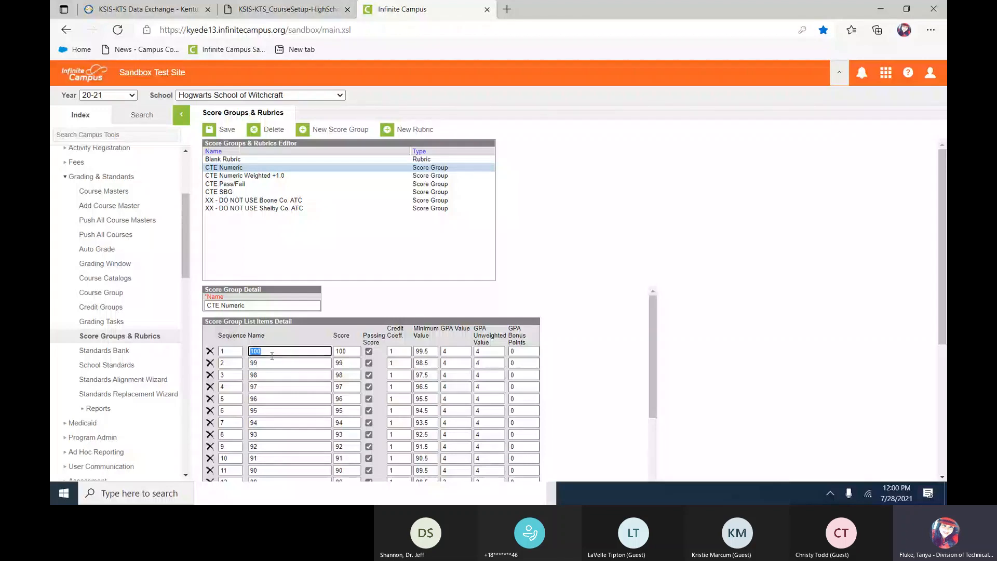
text(A/100)
key(Tab)
text(A/100)
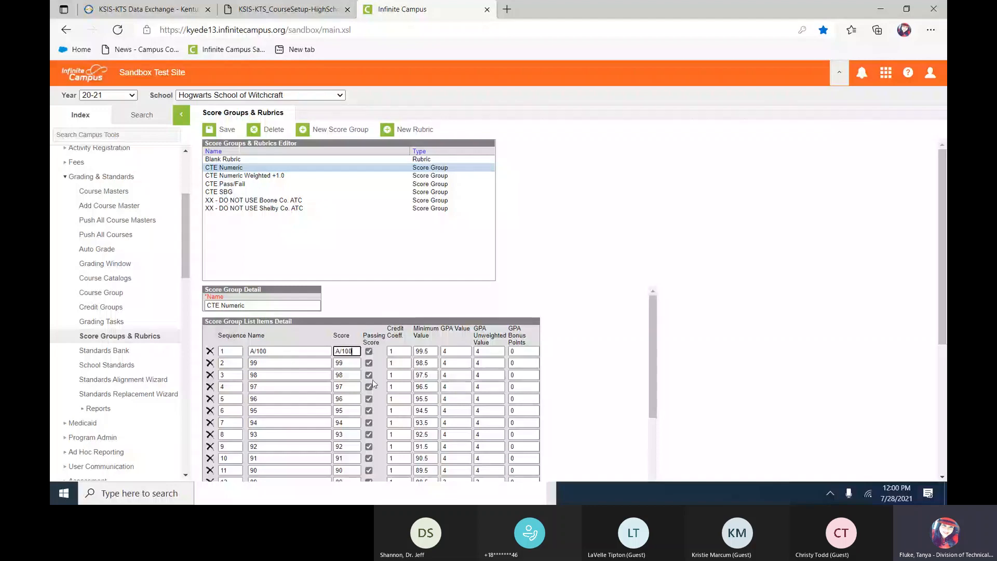
Step: Clear the Passing Score setting for scores 64 through 60 in the CTE Numeric score group
scroll(373, 383, down, 3)
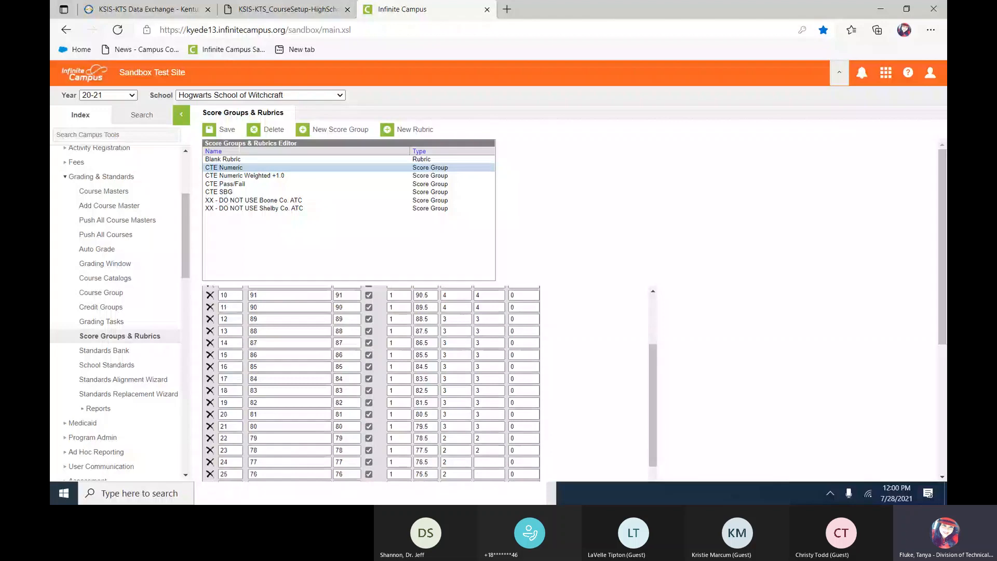
scroll(373, 383, down, 7)
scroll(373, 383, up, 1)
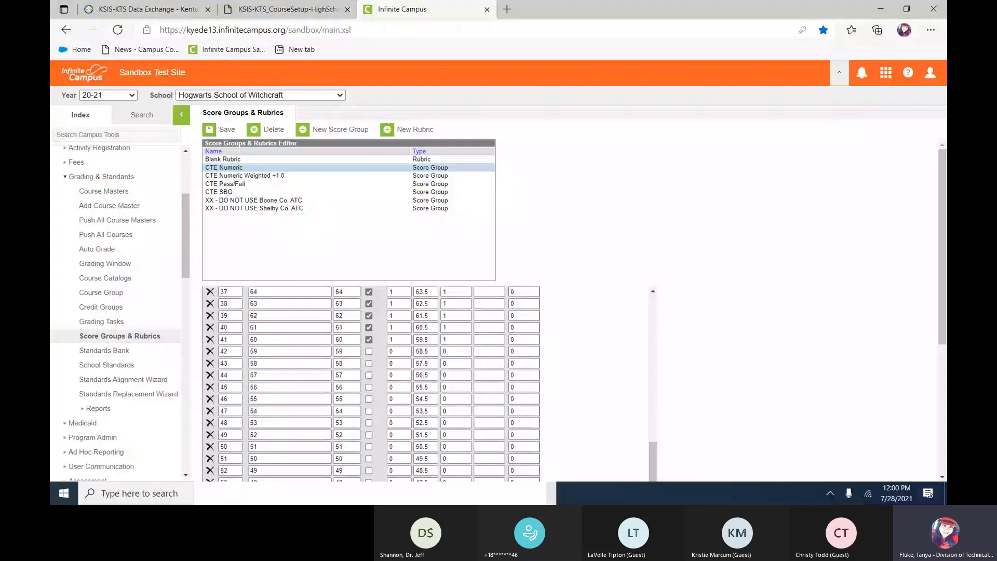
click(369, 304)
scroll(371, 306, up, 2)
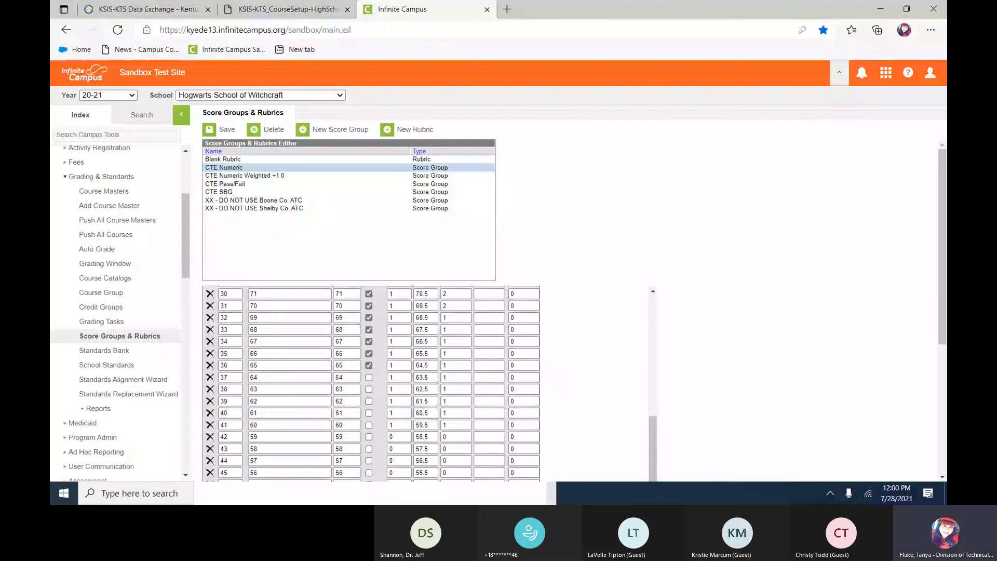
Step: Mark scores 64 through 60 as passing again and return to the first items of the CTE Numeric list
click(369, 388)
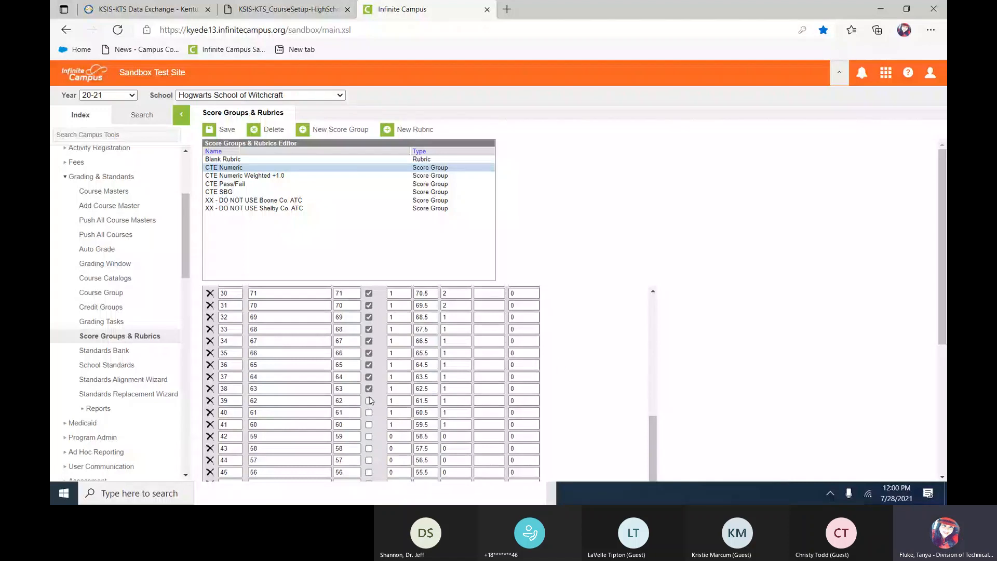
click(369, 401)
click(369, 413)
click(370, 425)
scroll(377, 432, up, 3)
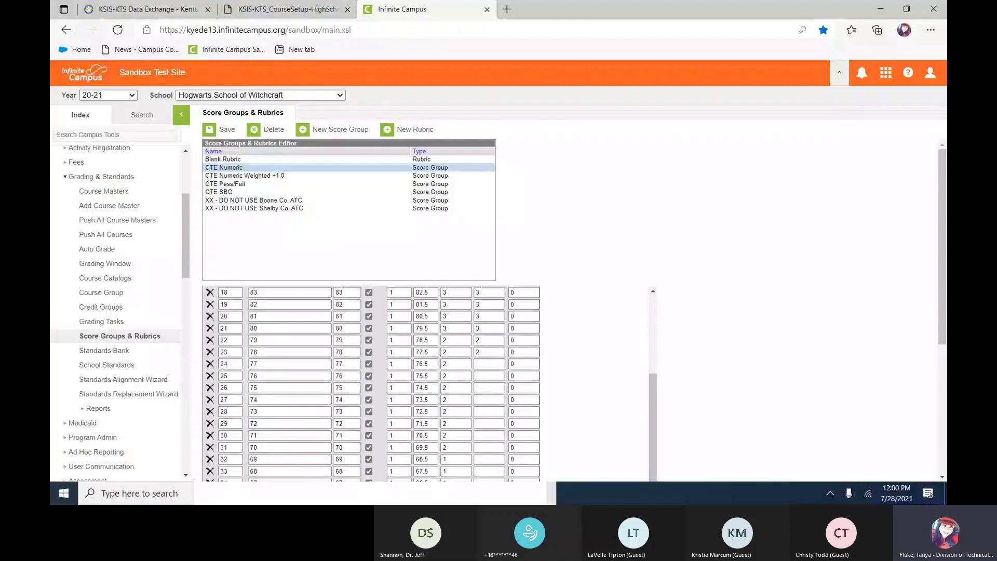
scroll(376, 385, up, 5)
scroll(436, 346, up, 2)
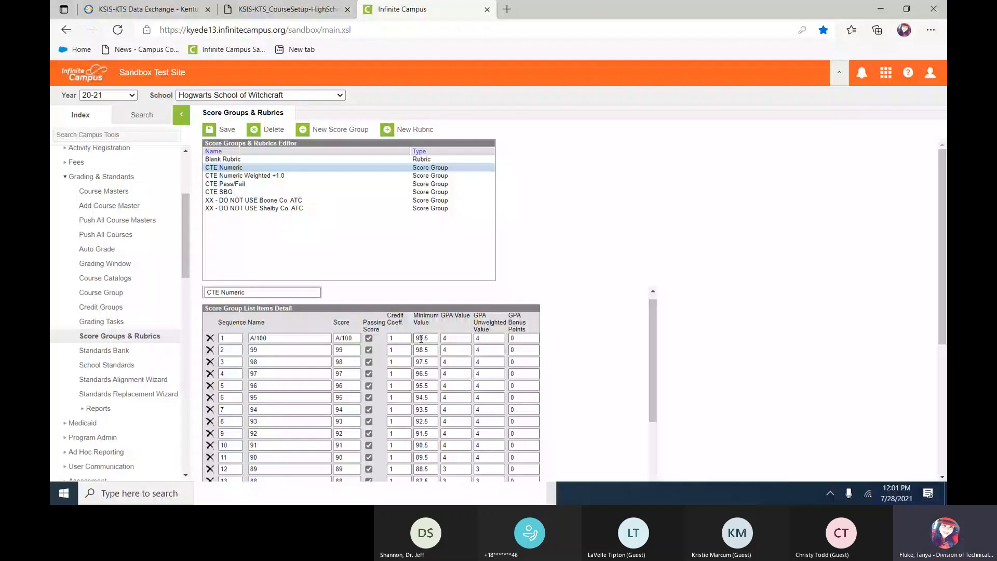
Step: Mark the NC and I items at the end of the CTE Numeric list for deletion
drag(655, 310, 666, 484)
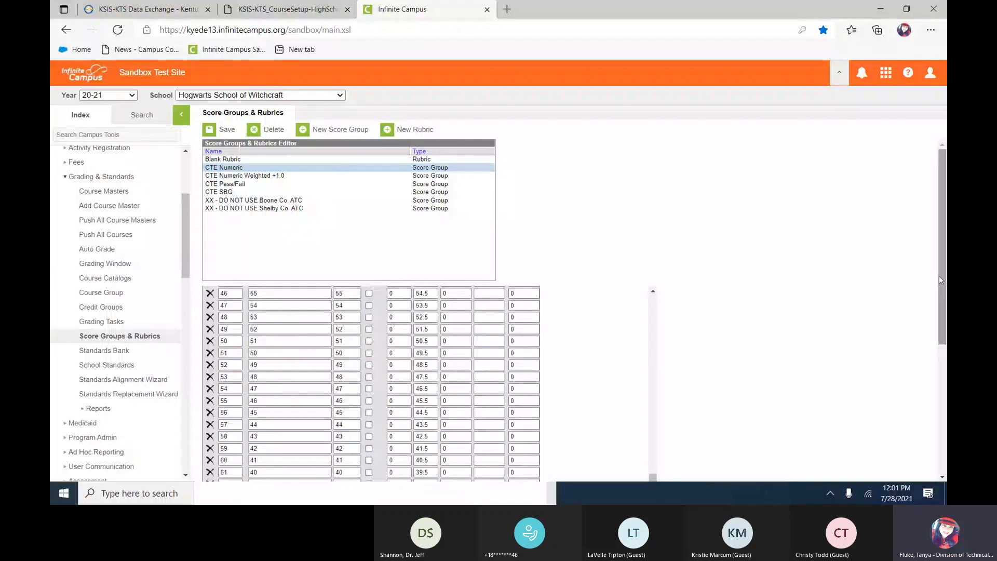
drag(940, 280, 940, 368)
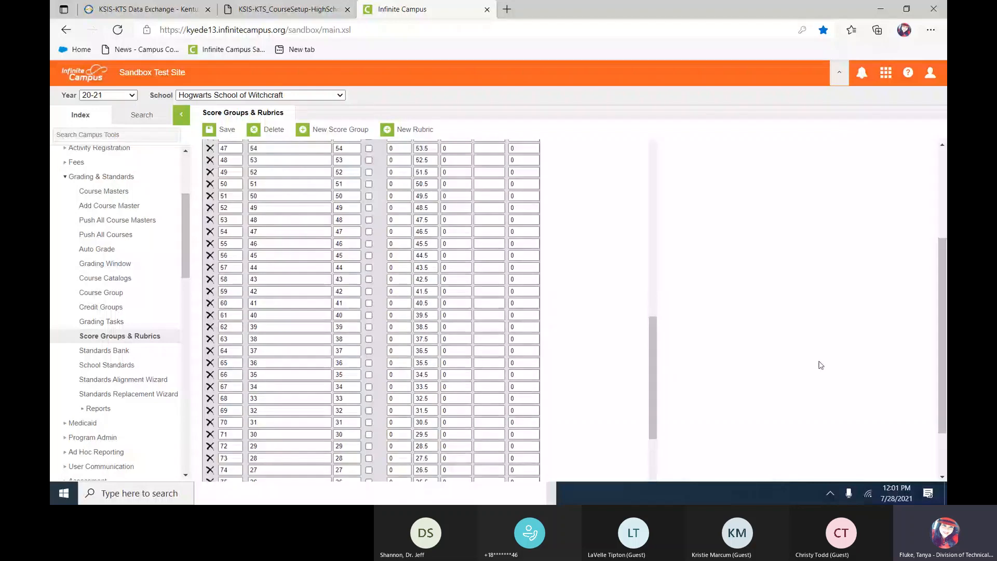
drag(658, 332, 670, 421)
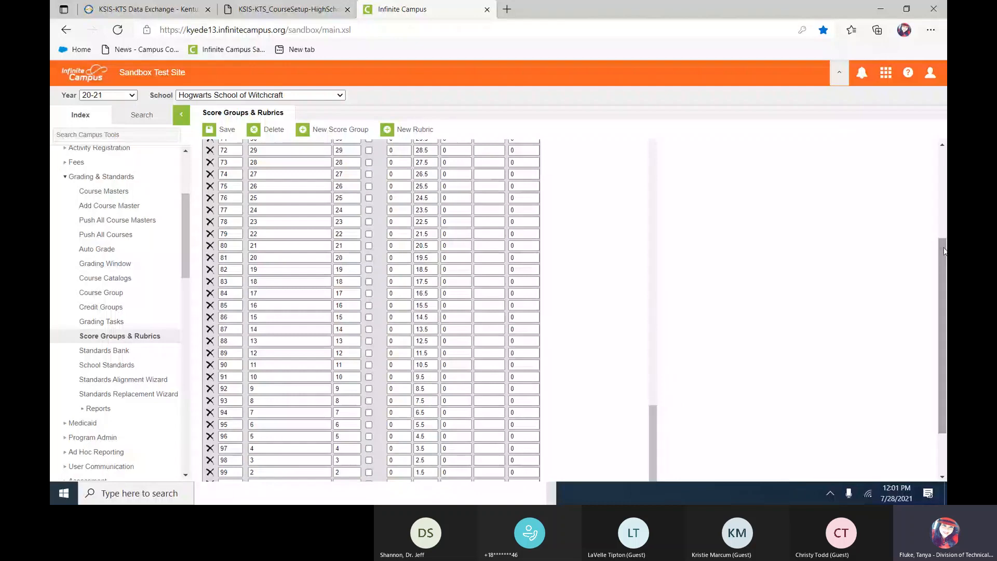
drag(944, 251, 663, 359)
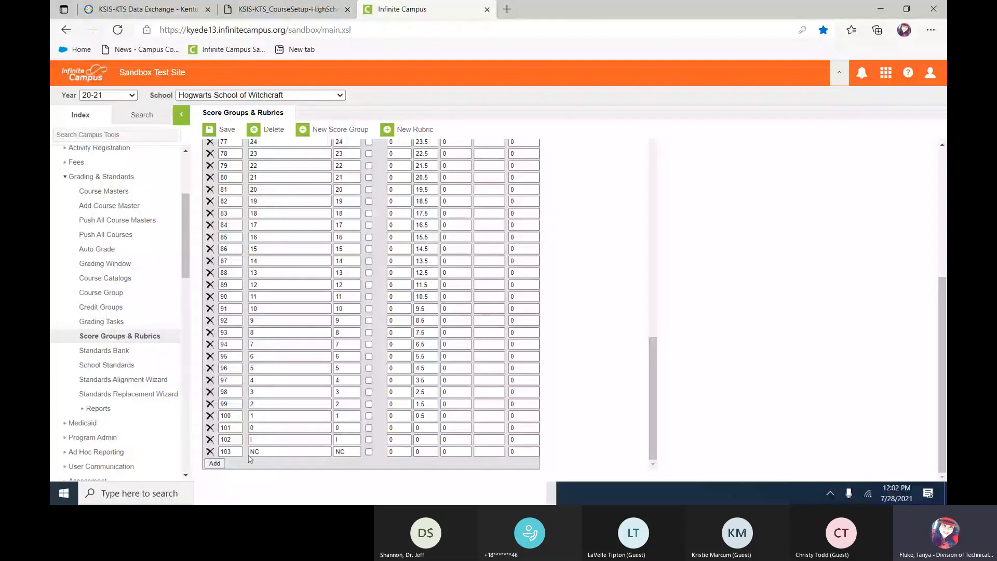
click(210, 453)
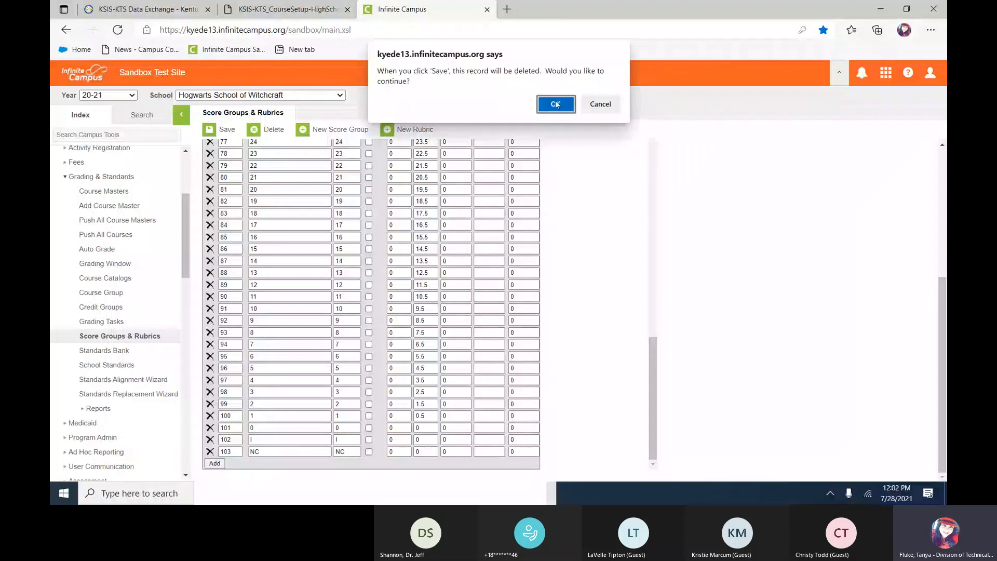
click(555, 104)
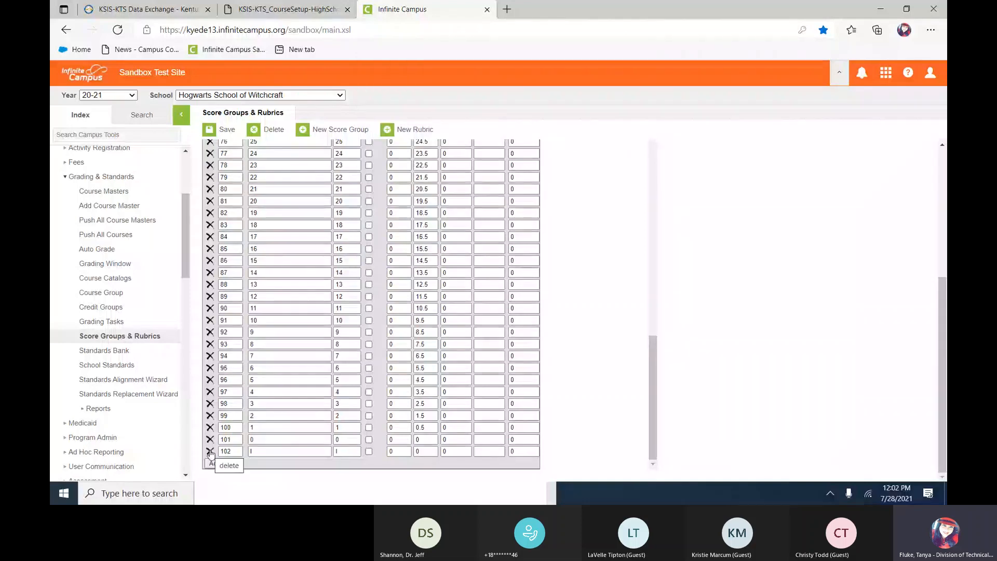
click(210, 452)
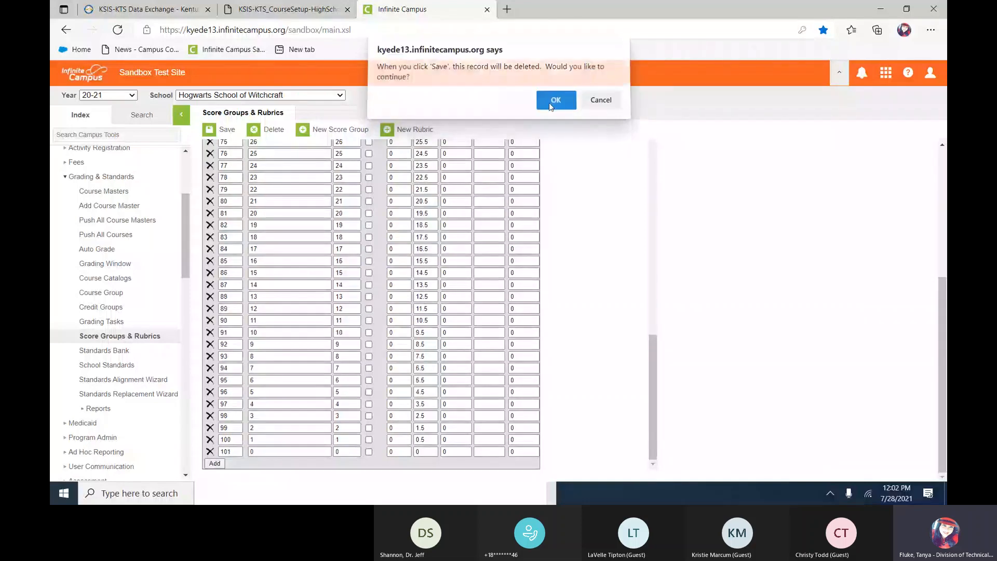
click(552, 105)
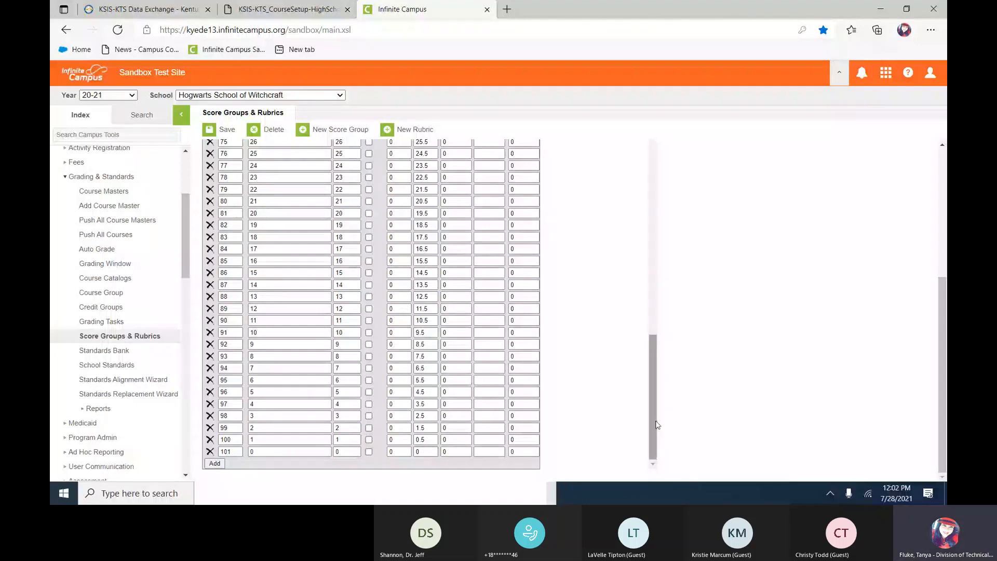
Step: Discard the unsaved CTE Numeric changes and open the grading tasks of course 00460316P0111 Circuits I from the course search results
drag(656, 424, 653, 100)
drag(941, 291, 932, 166)
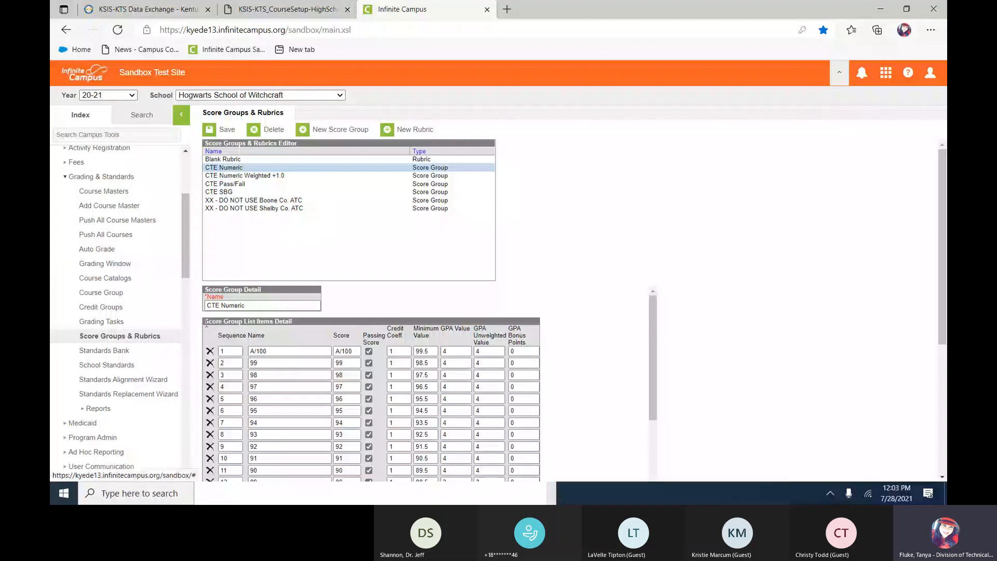
click(239, 306)
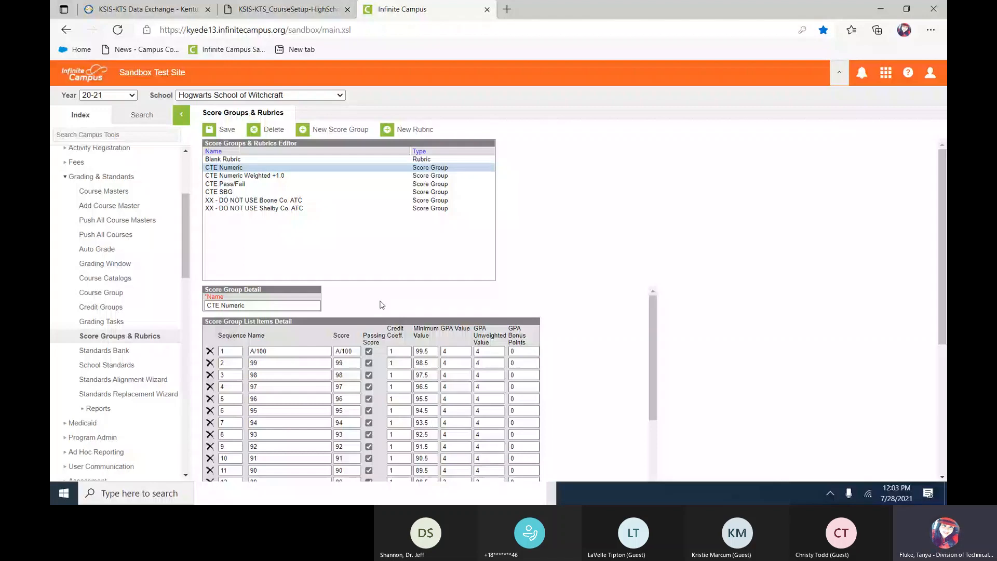
drag(185, 204, 182, 159)
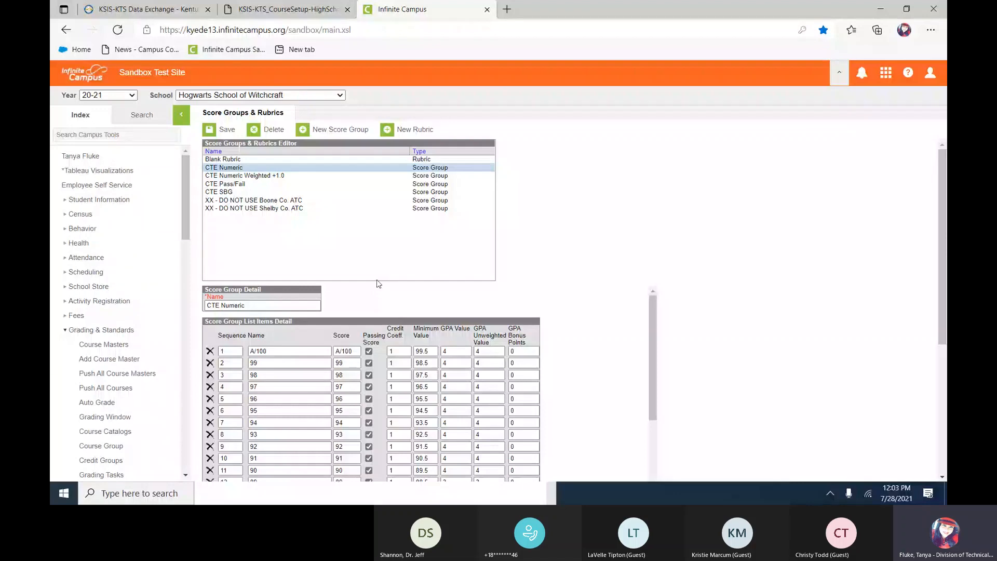
click(141, 116)
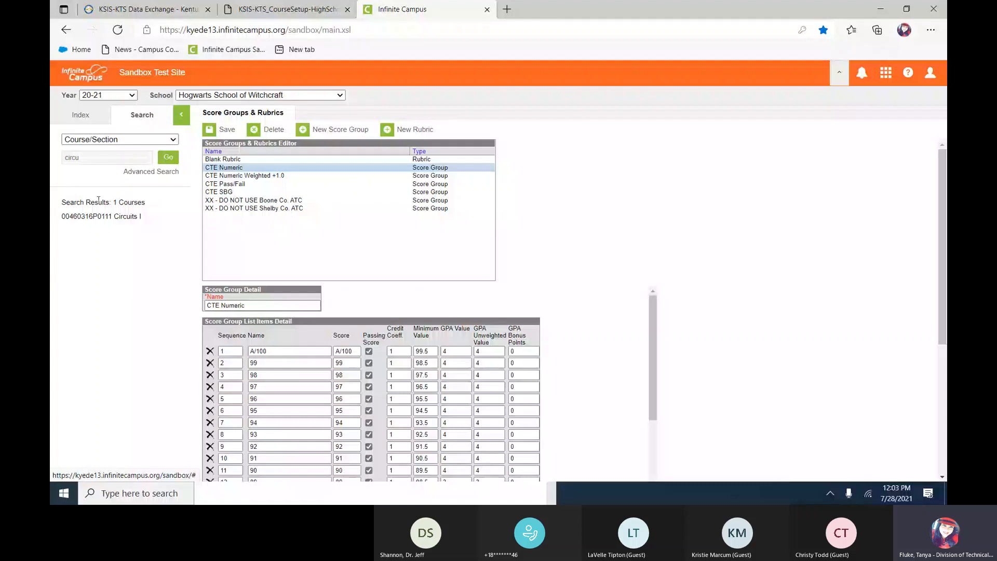
click(100, 216)
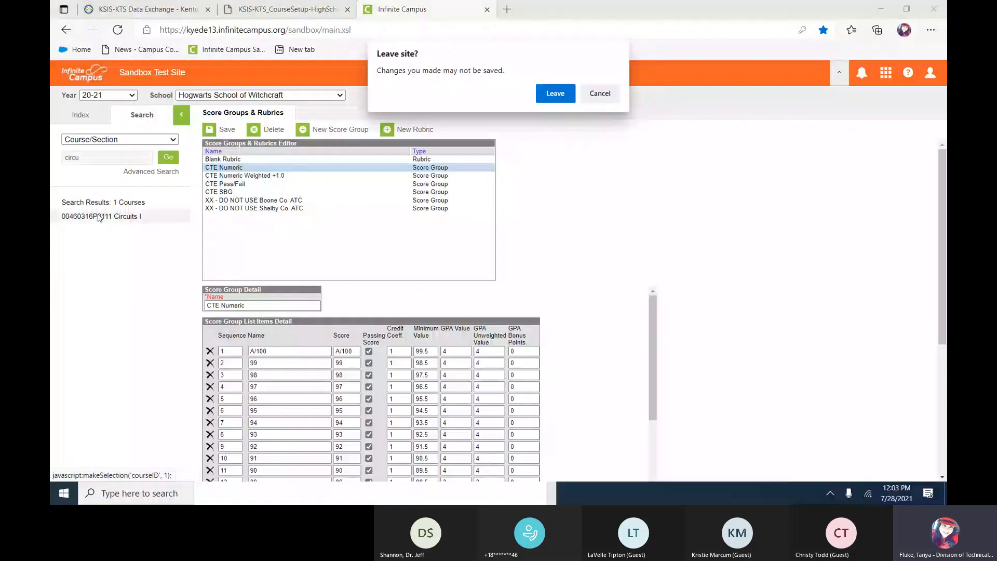
click(554, 100)
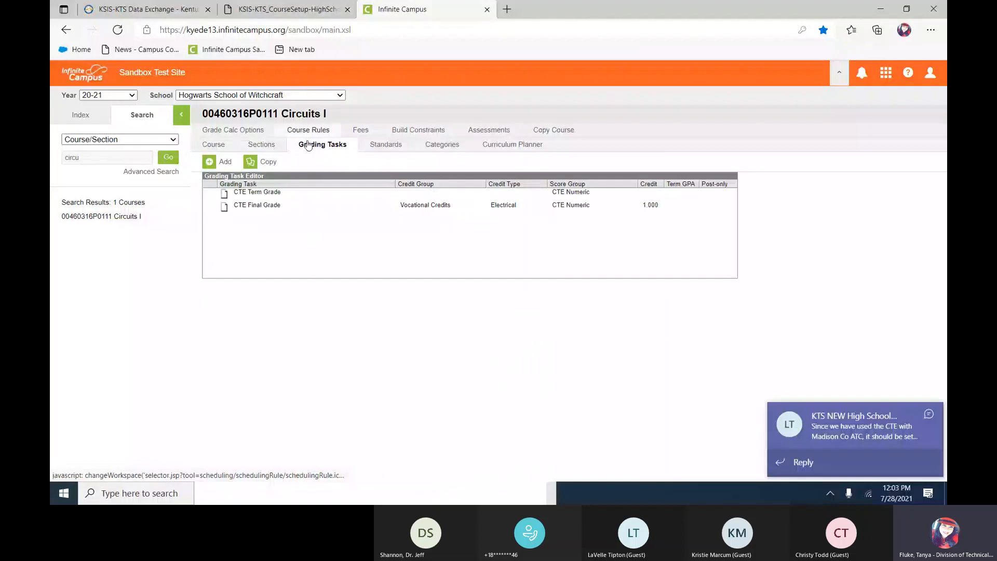
Step: Switch to Microsoft Teams to read the KTS NEW High School Scheduler Training chat, and return to Infinite Campus
click(849, 434)
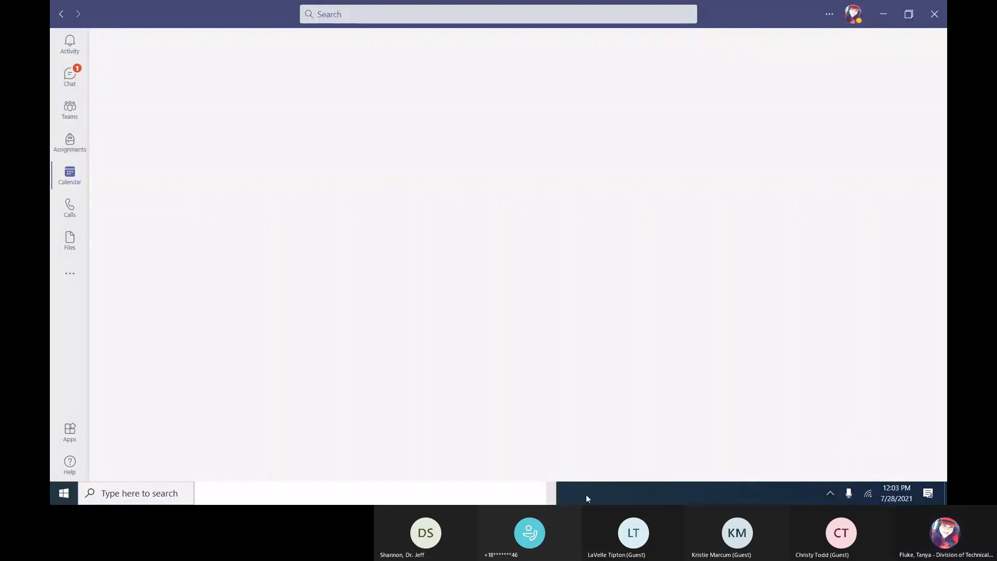
click(71, 78)
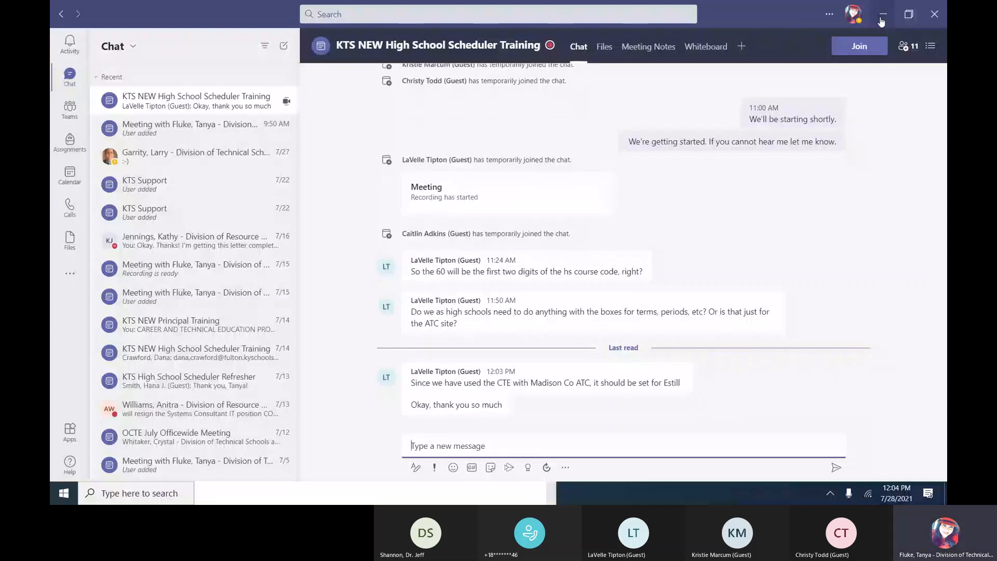
click(882, 14)
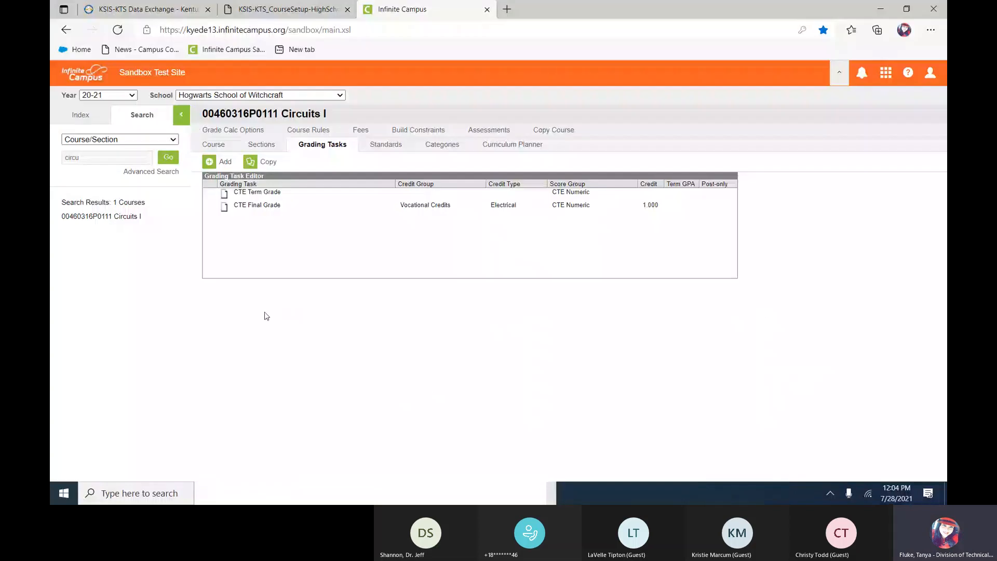
Step: Set the CTE Term Grade task's term mask to Terms 1 through 4 for Circuits I and save it
click(295, 197)
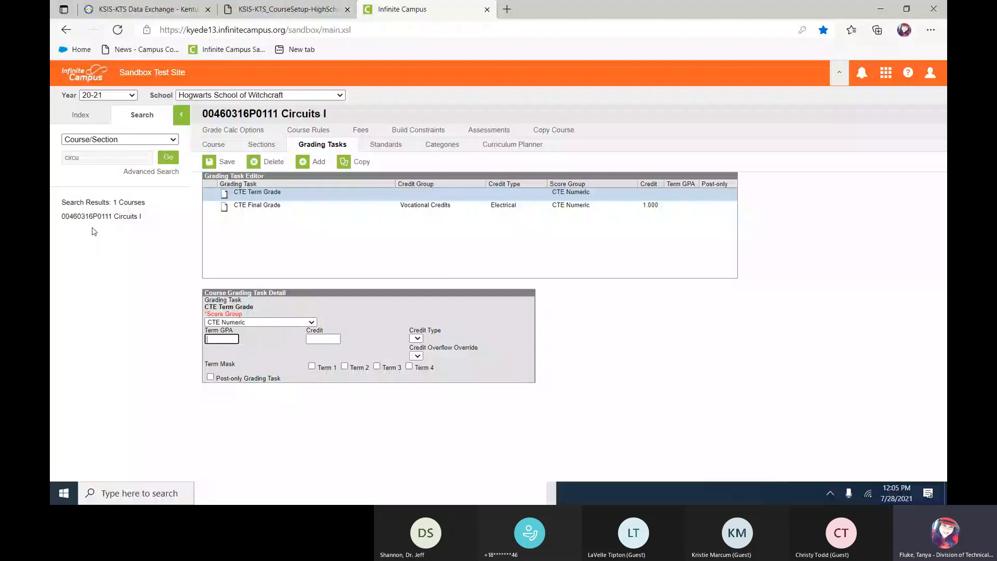
click(312, 366)
click(344, 366)
click(377, 366)
click(410, 366)
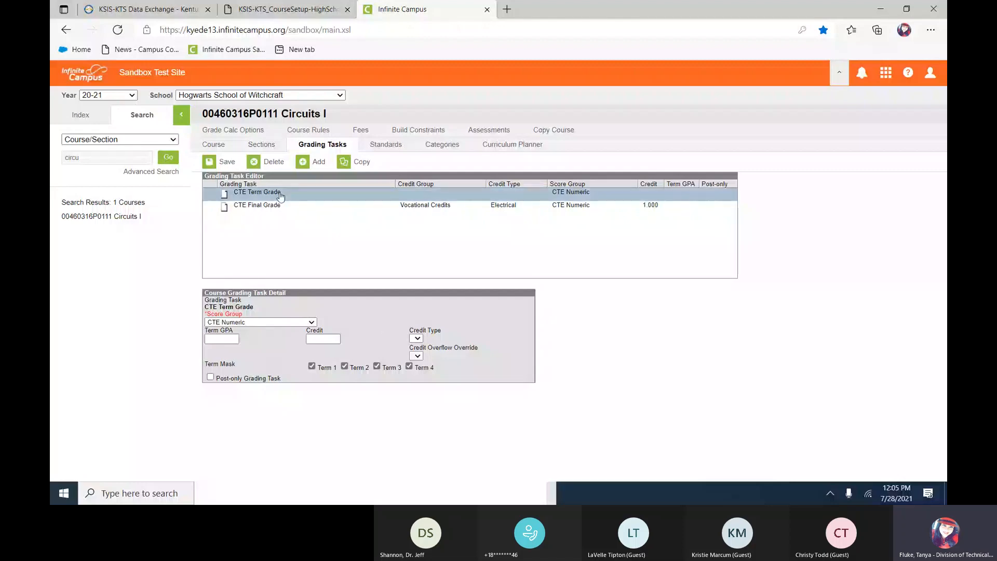
click(224, 165)
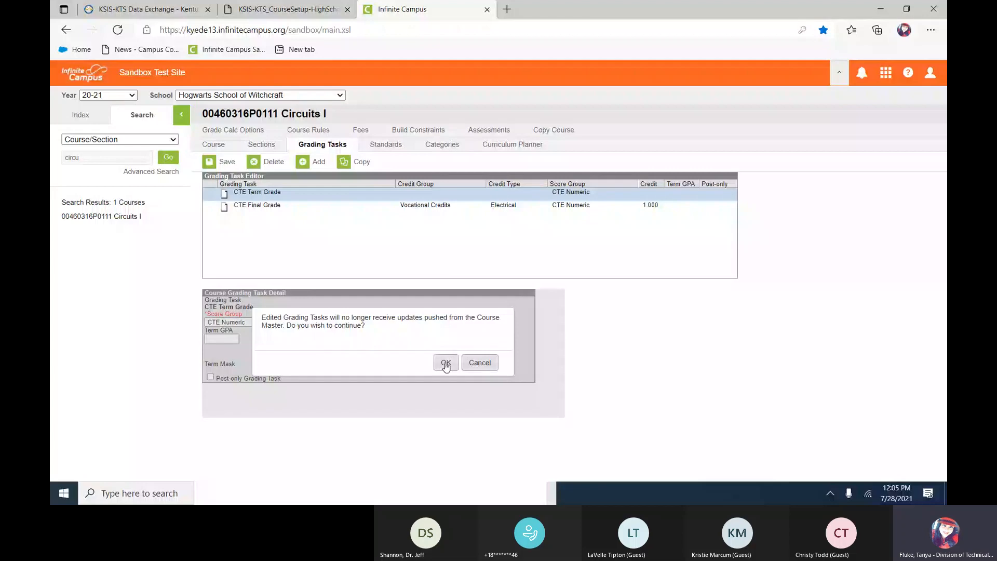
click(445, 363)
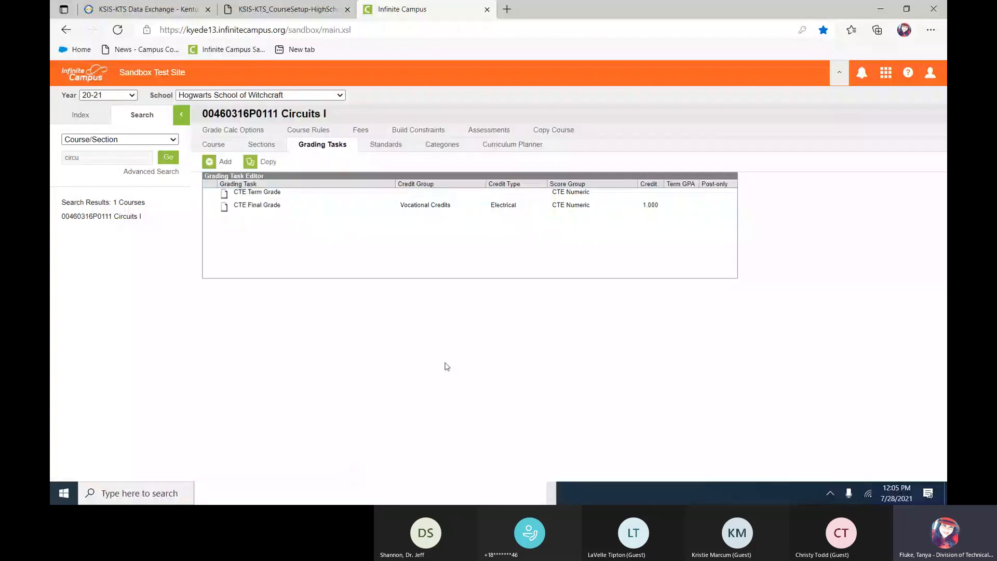
Step: Look at the Resources and System Preferences tools under System Administration
click(291, 212)
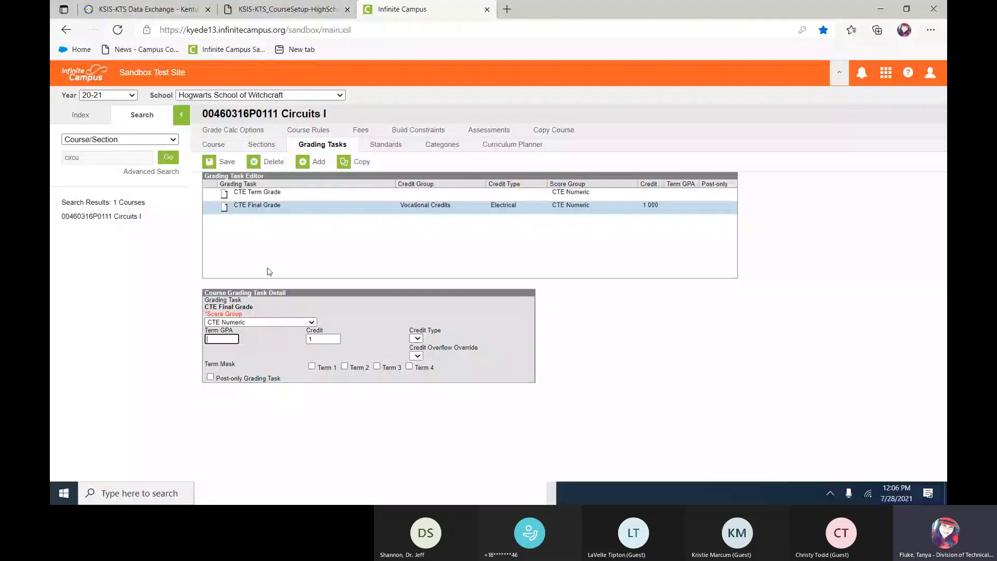
click(83, 118)
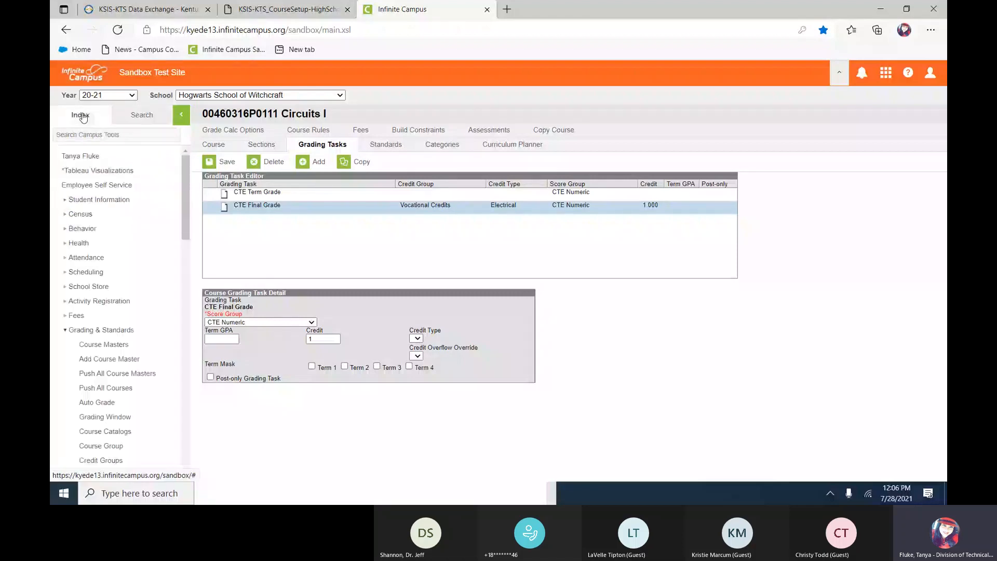
drag(186, 207, 196, 393)
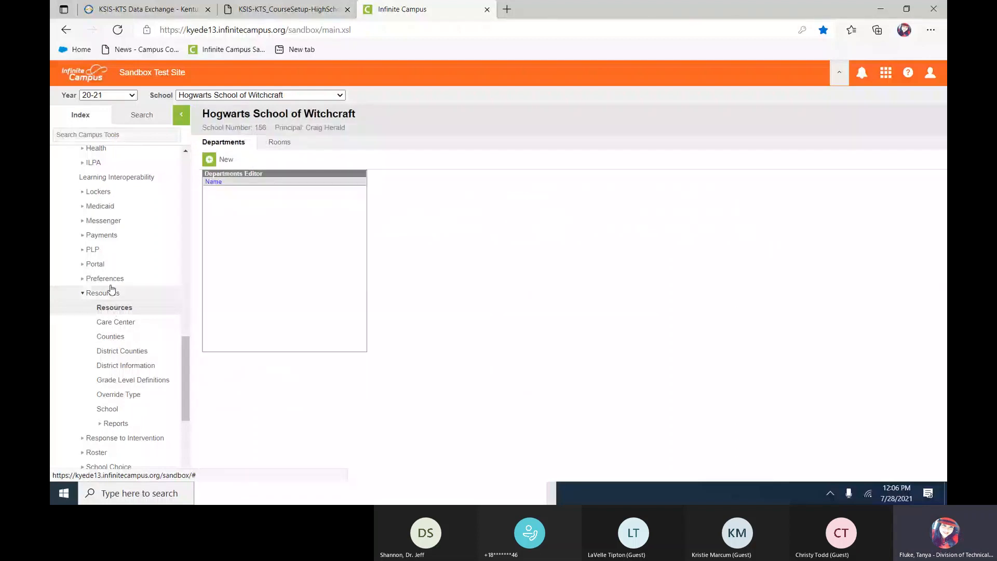
click(105, 278)
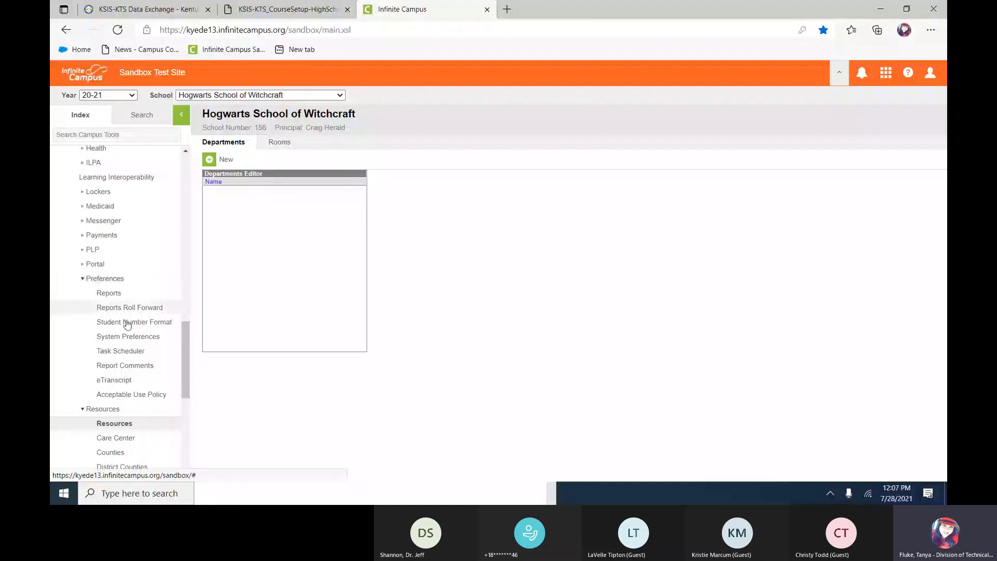
click(136, 338)
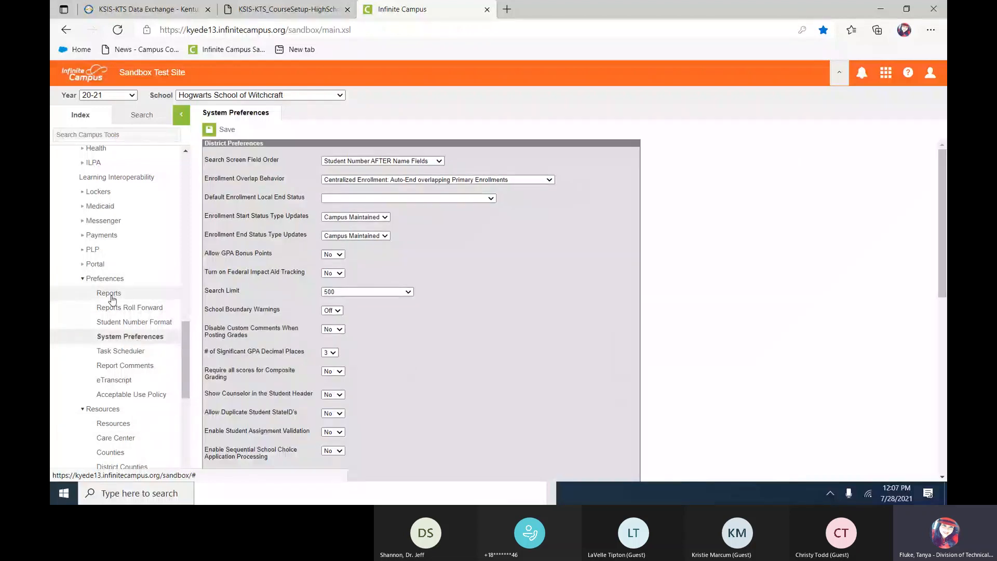
Step: Browse the Grading & Standards tools under System Administration and open Credit Groups in the main Grading & Standards section
drag(191, 343, 190, 297)
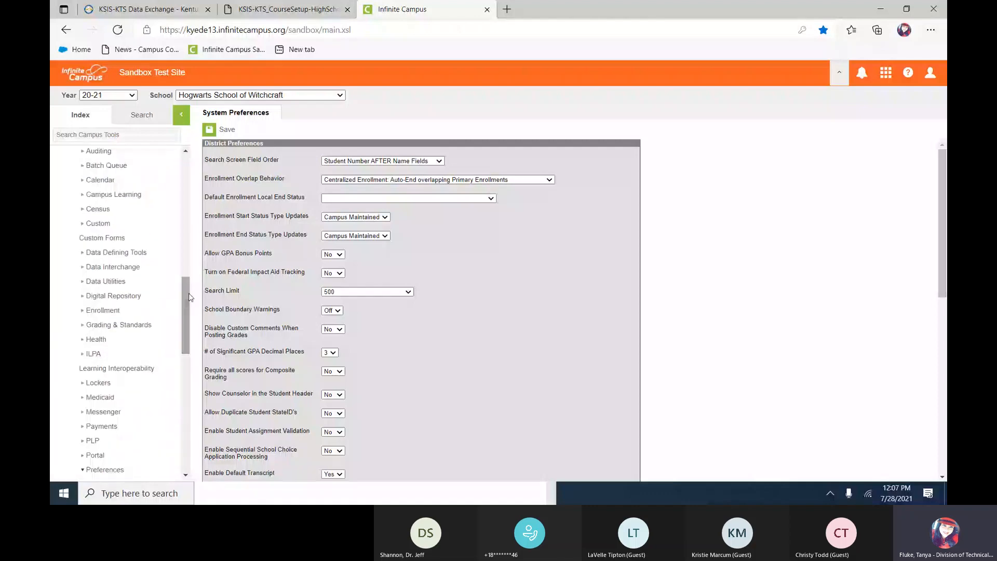
click(119, 325)
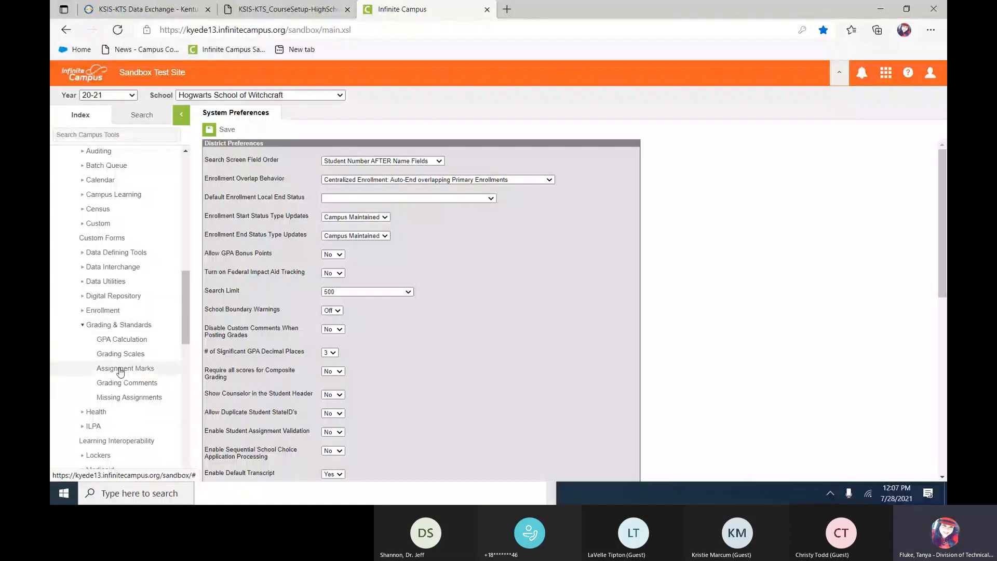
drag(188, 293, 190, 375)
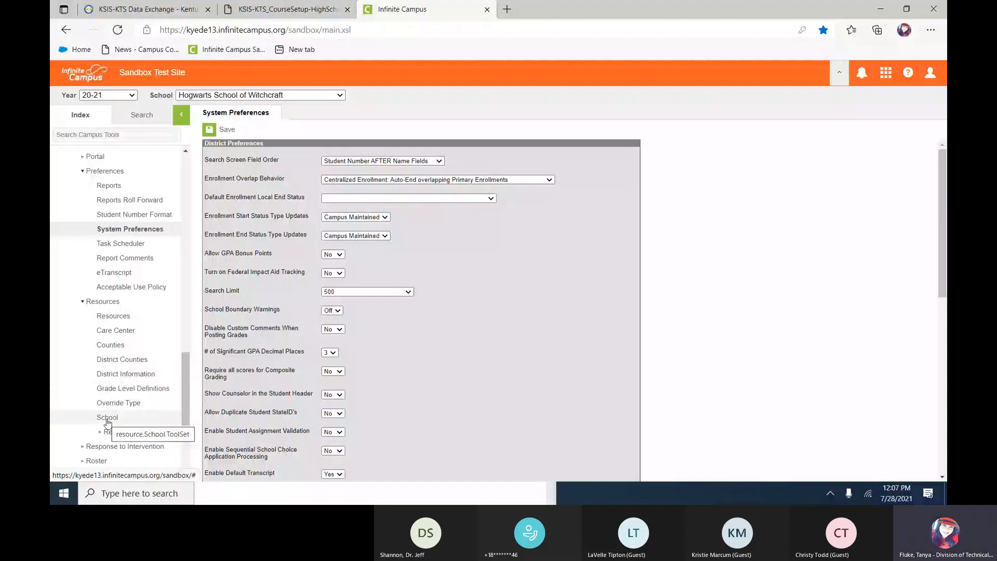
drag(185, 376, 202, 224)
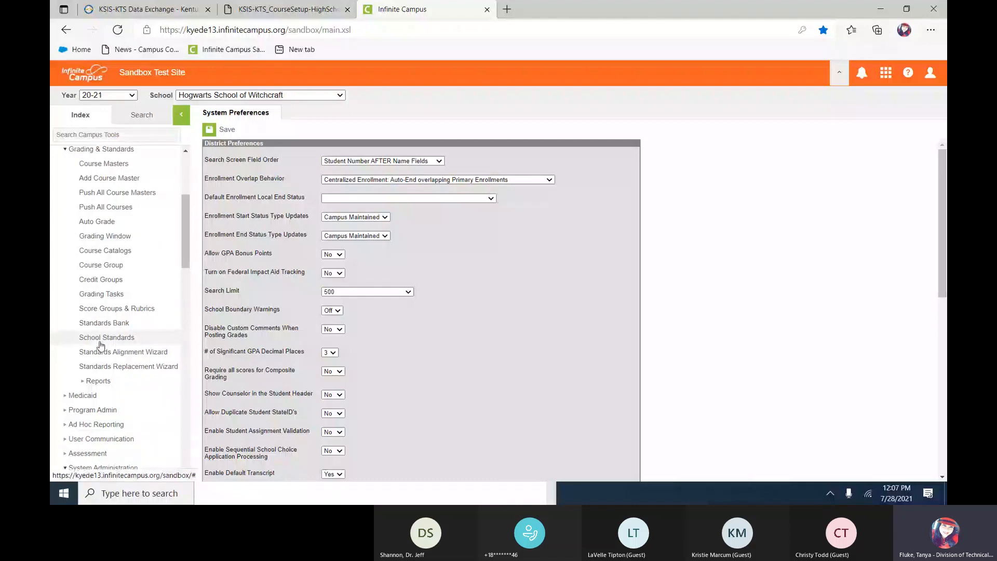
click(103, 285)
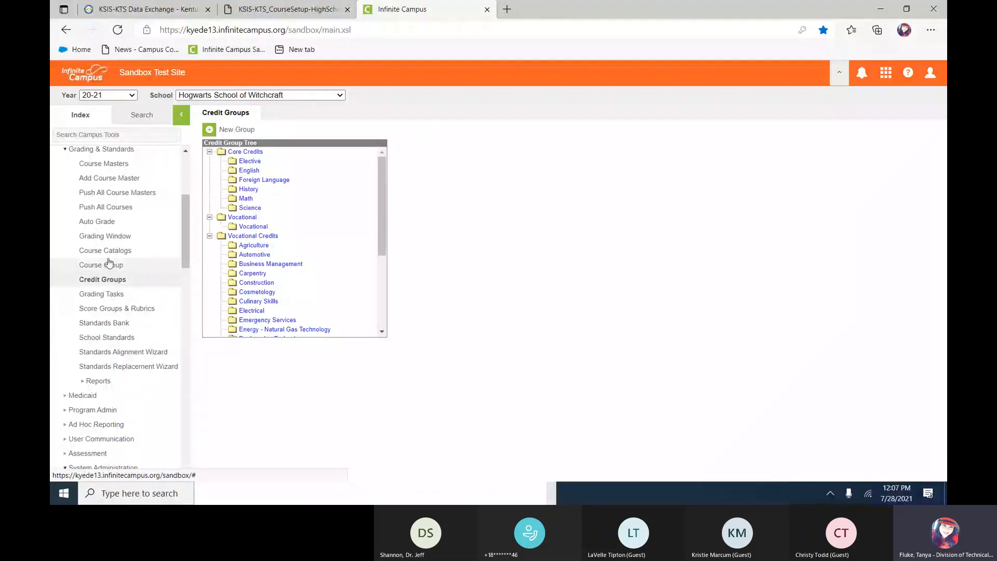
Step: Return to the Circuits I course's grading tasks and open the CTE Final Grade task's details
drag(184, 231, 98, 159)
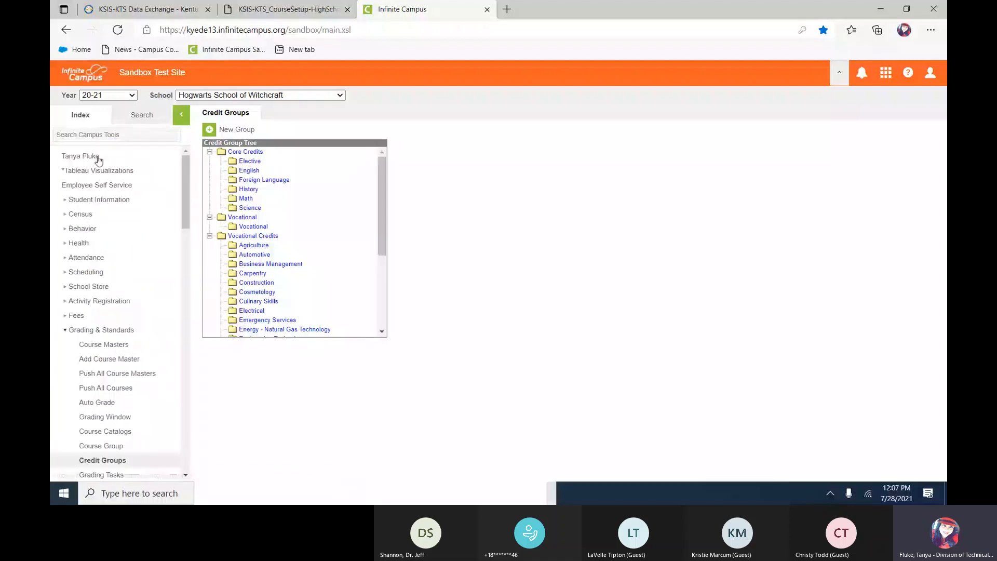
click(84, 158)
click(142, 115)
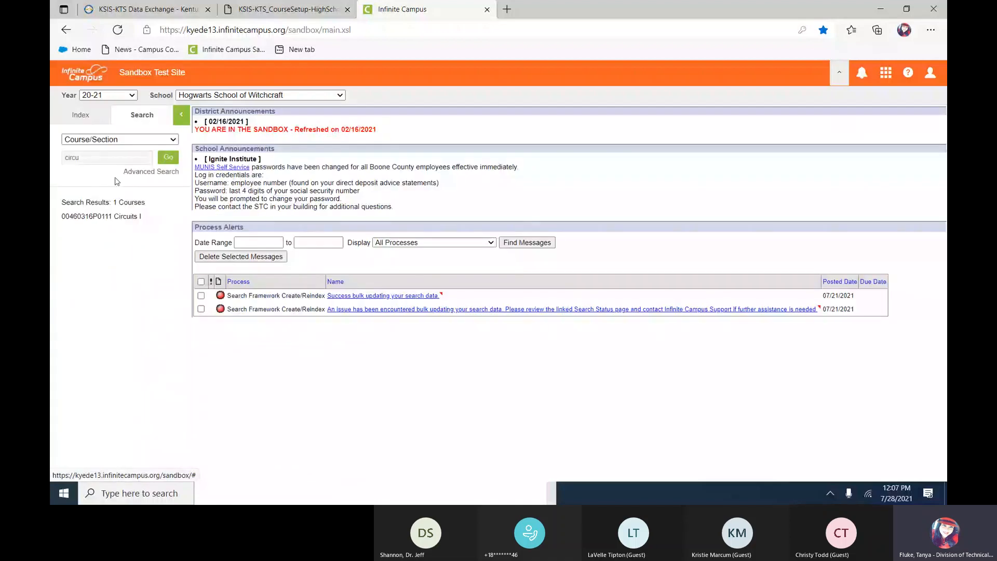
click(109, 217)
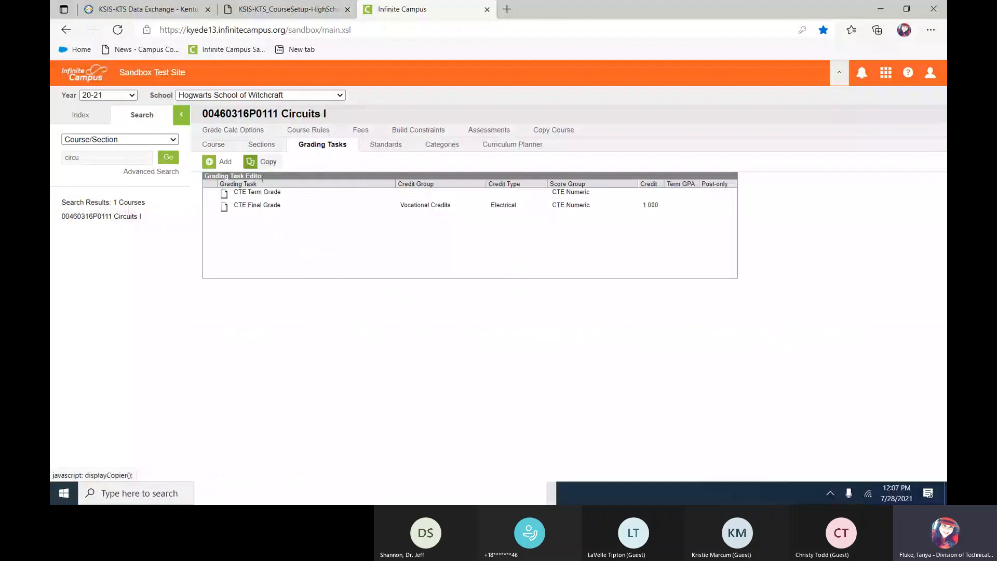
click(269, 208)
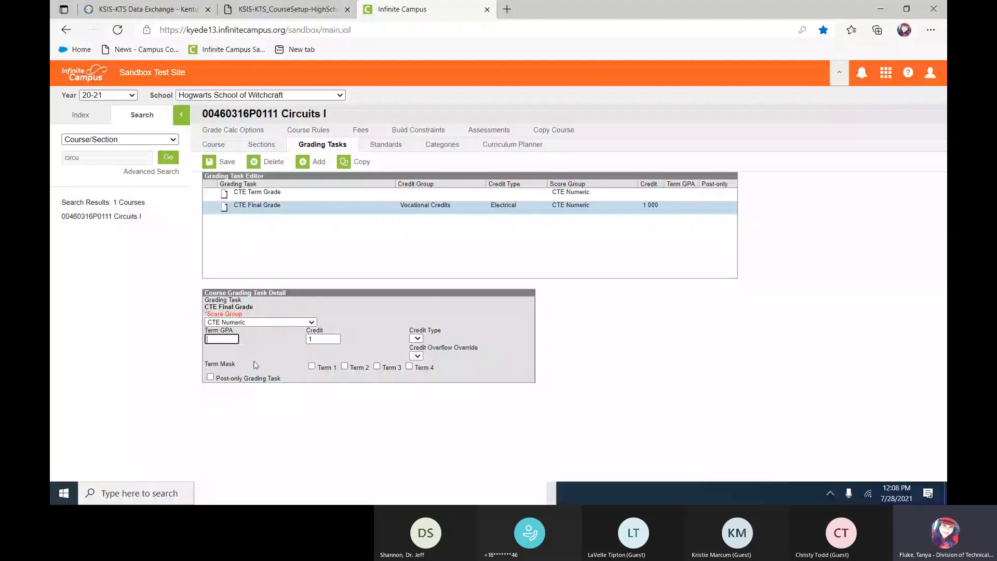
Step: Set the CTE Final Grade task's term mask to Term 4 and its credit to 1 for Circuits I, and save the override
click(410, 366)
drag(323, 339, 273, 346)
text(45)
key(BackSpace)
key(BackSpace)
text(.5)
click(345, 367)
click(345, 366)
drag(328, 338, 273, 343)
text(1)
click(226, 164)
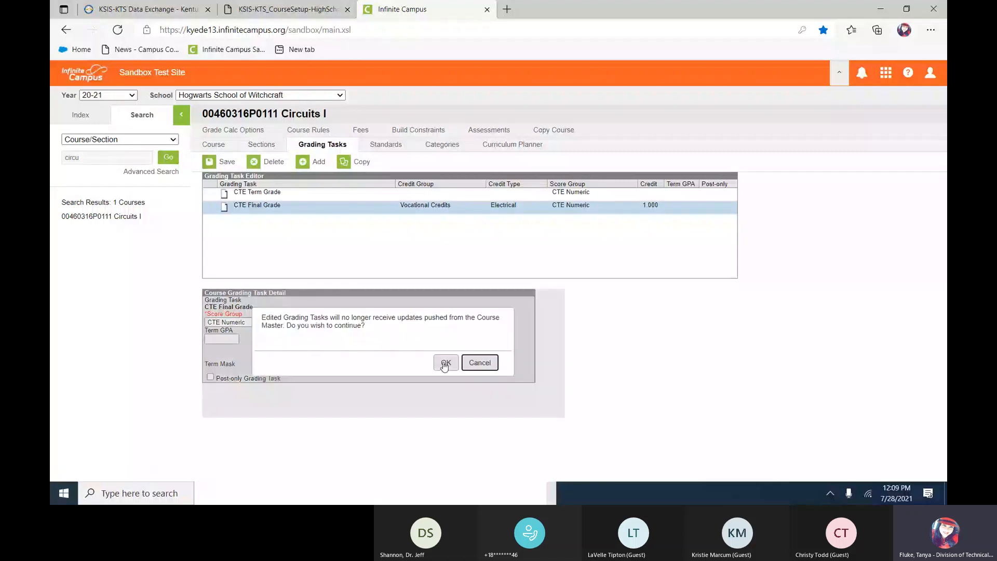
click(445, 364)
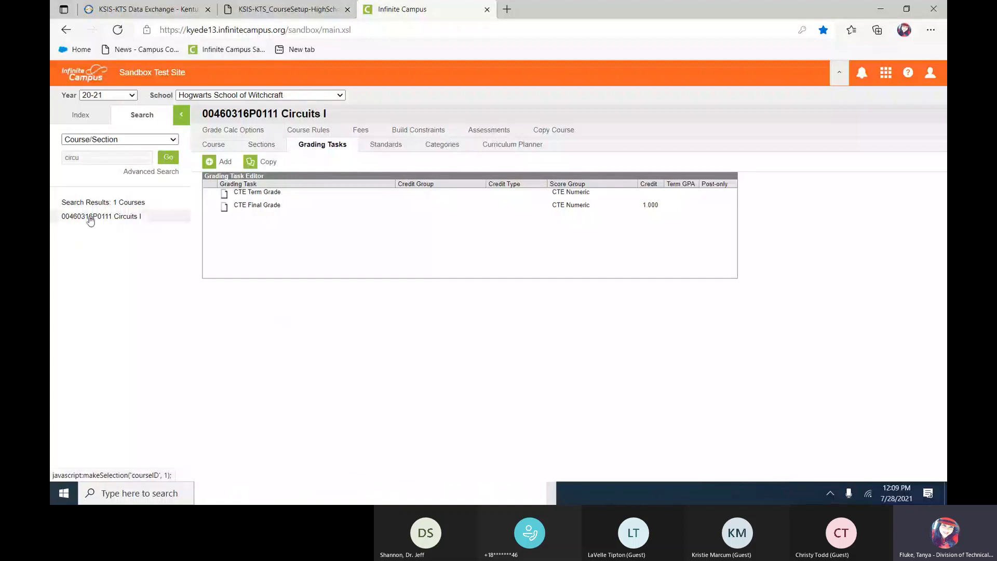
Step: Refresh the course search results and open section 1 of Circuits I
click(169, 158)
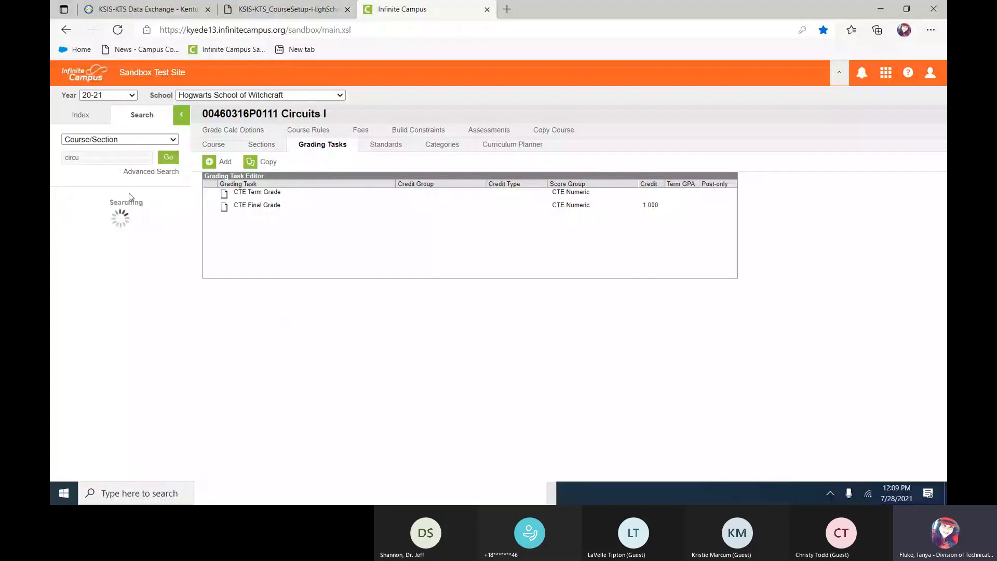
click(121, 221)
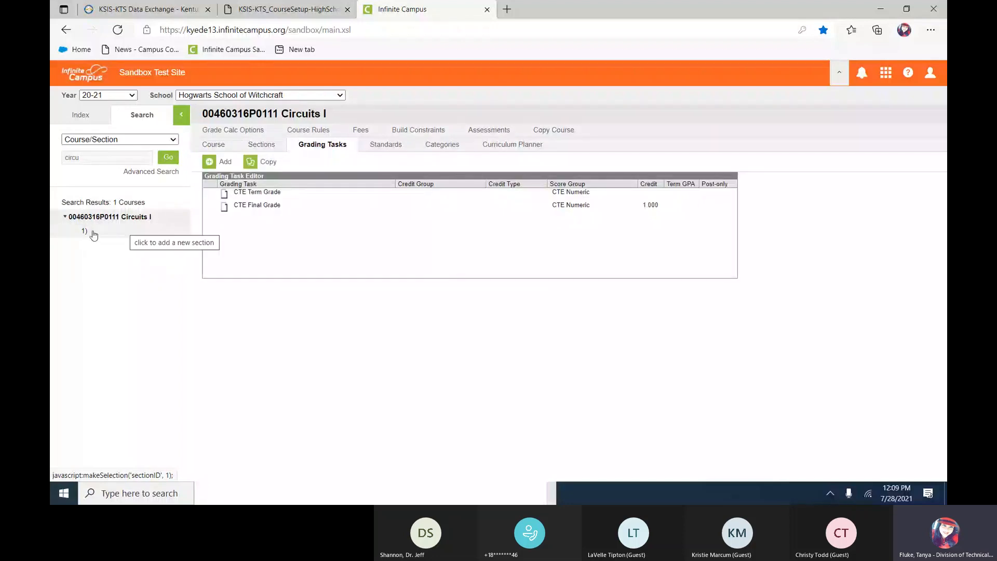
click(93, 235)
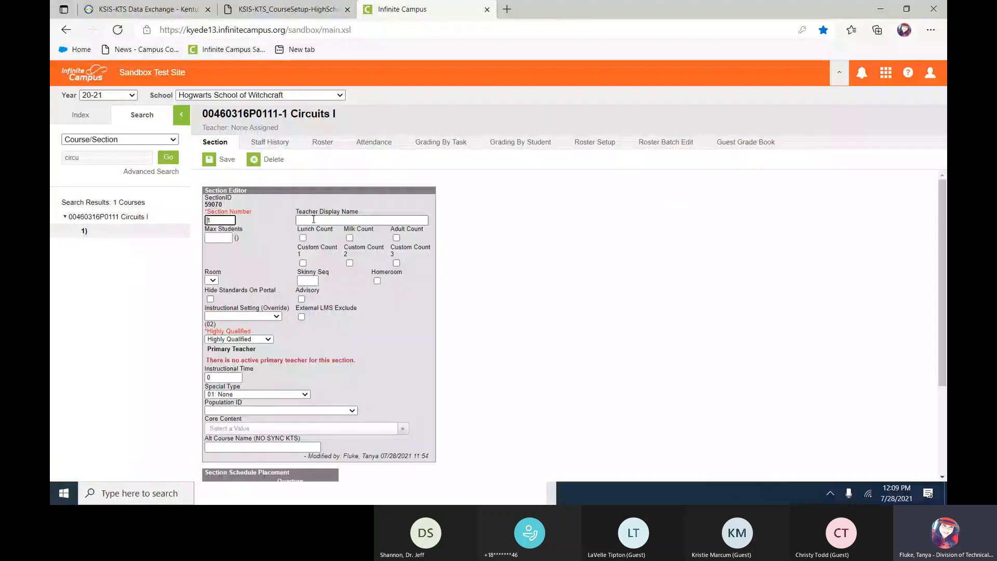
Step: Enter the teacher's name as the Teacher Display Name for Circuits I section 1, save it, and open the section's Staff History
click(313, 219)
text(Pr)
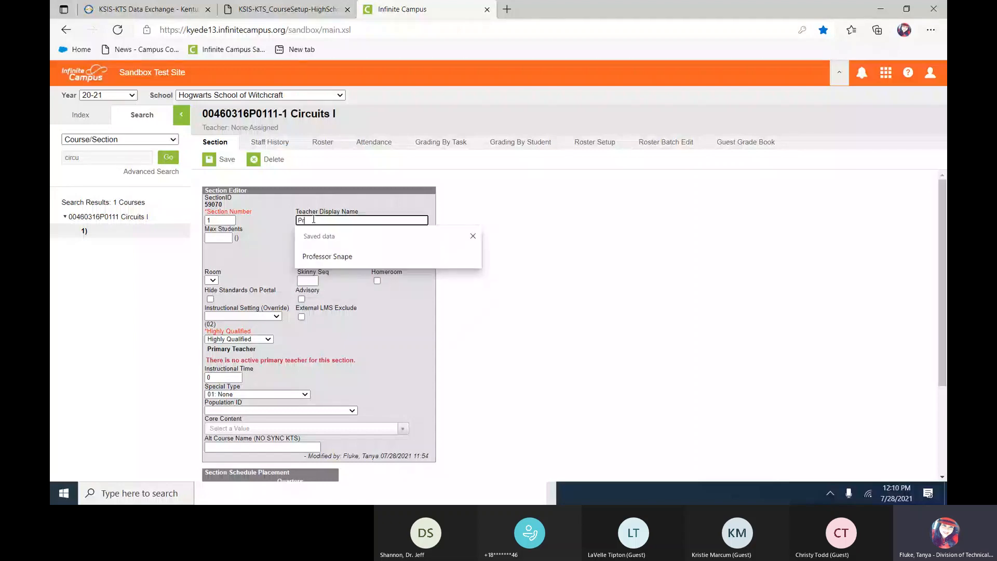
text(ofessor Snap)
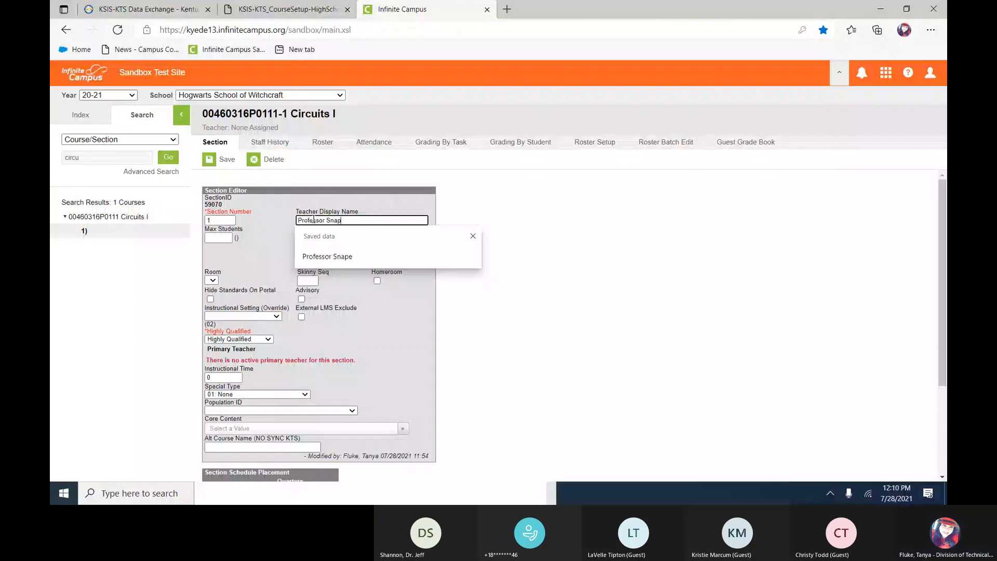
text(e)
click(223, 162)
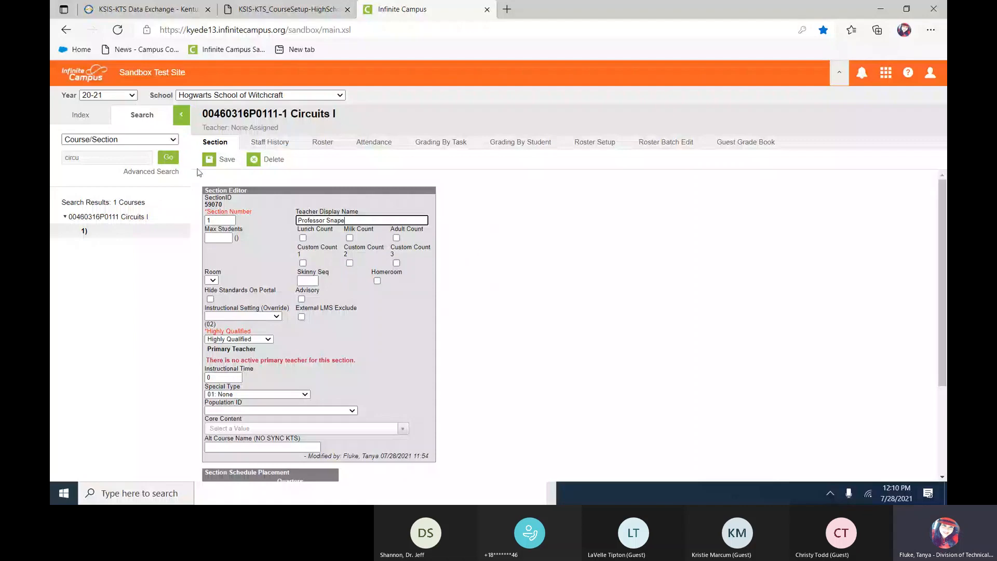
click(226, 164)
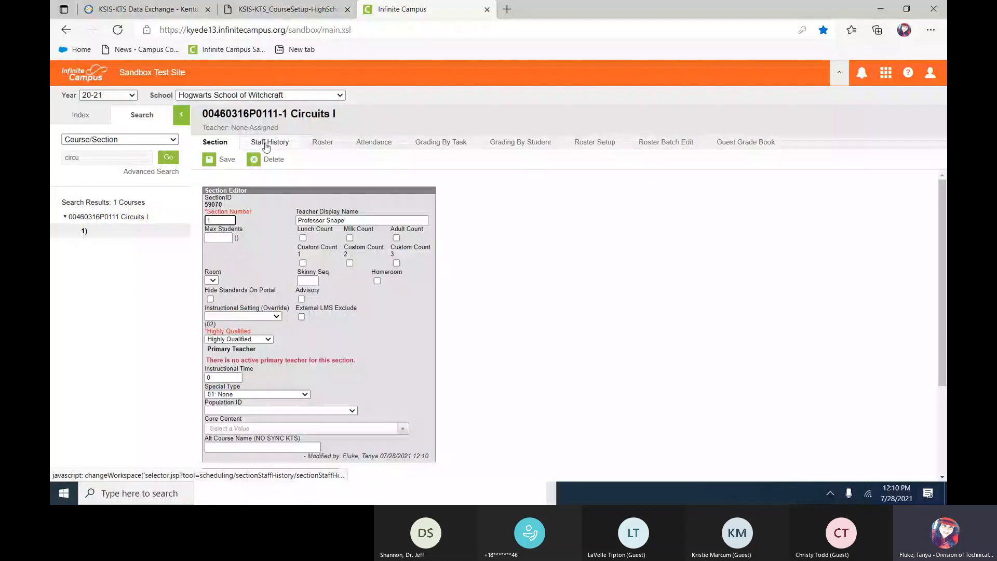
click(265, 145)
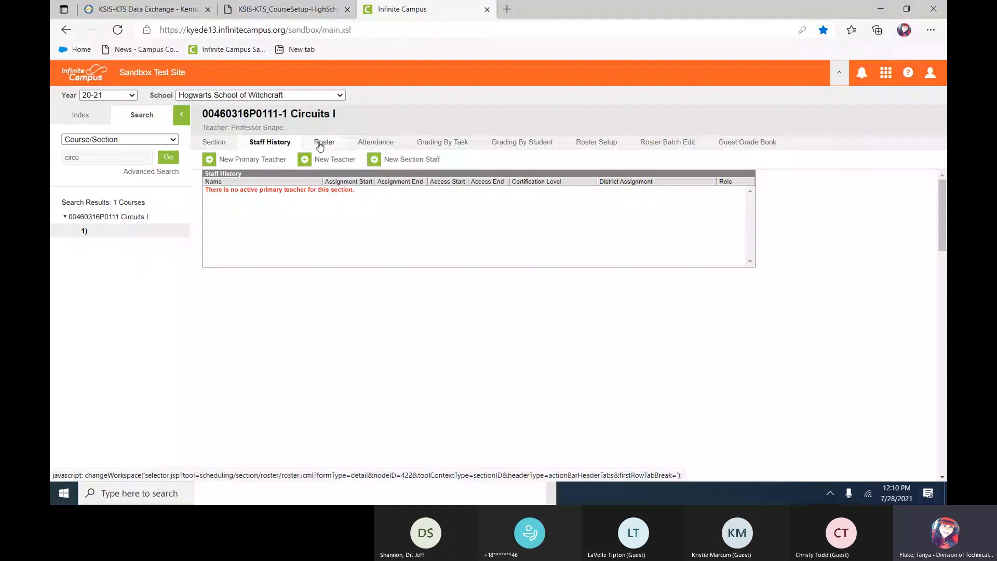
Step: Search the courses for "potions" and examine the student roster and flags of Magical Potions section 1
click(94, 158)
drag(93, 158, 52, 165)
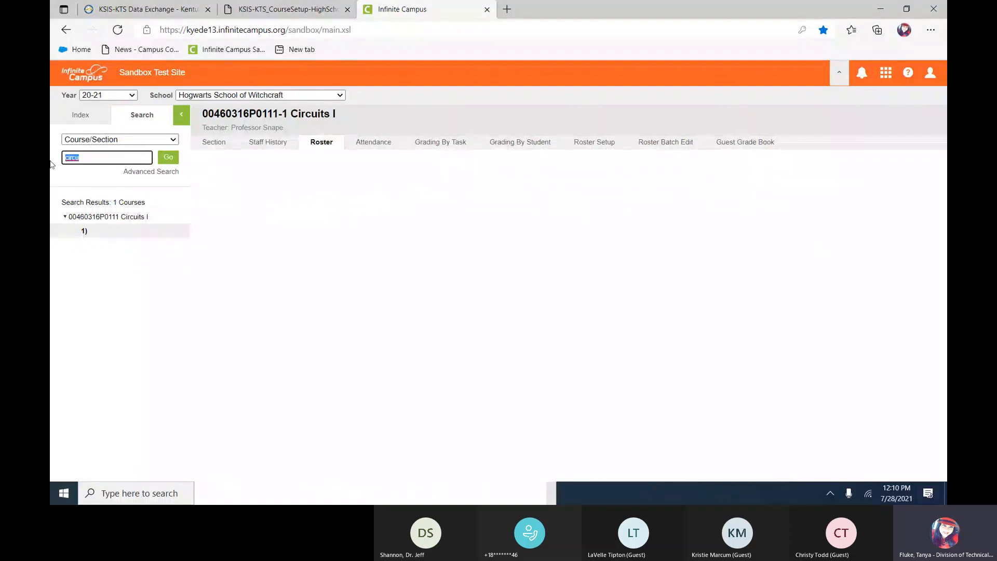
text(port)
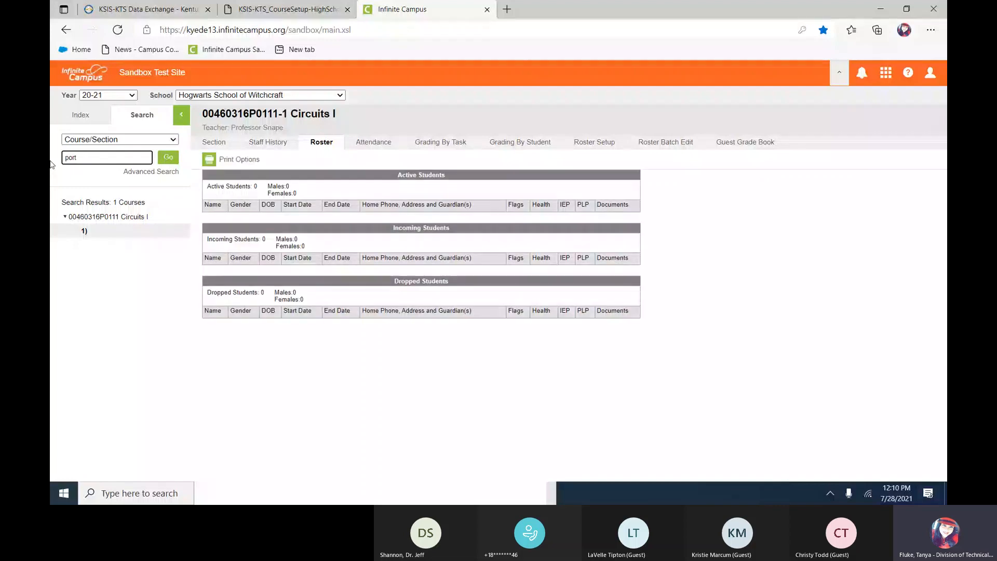
key(BackSpace)
key(BackSpace)
text(tion)
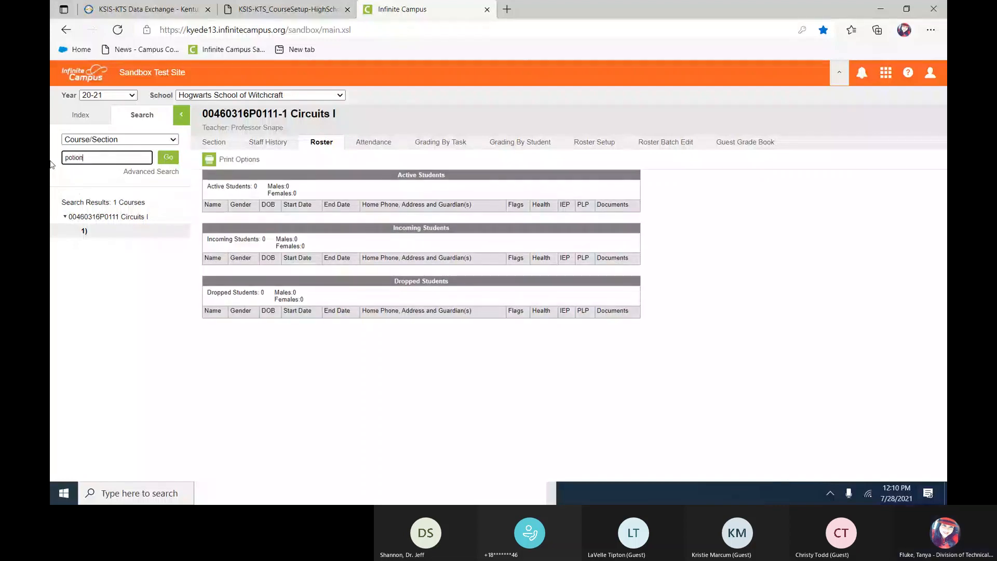
text(s)
key(Return)
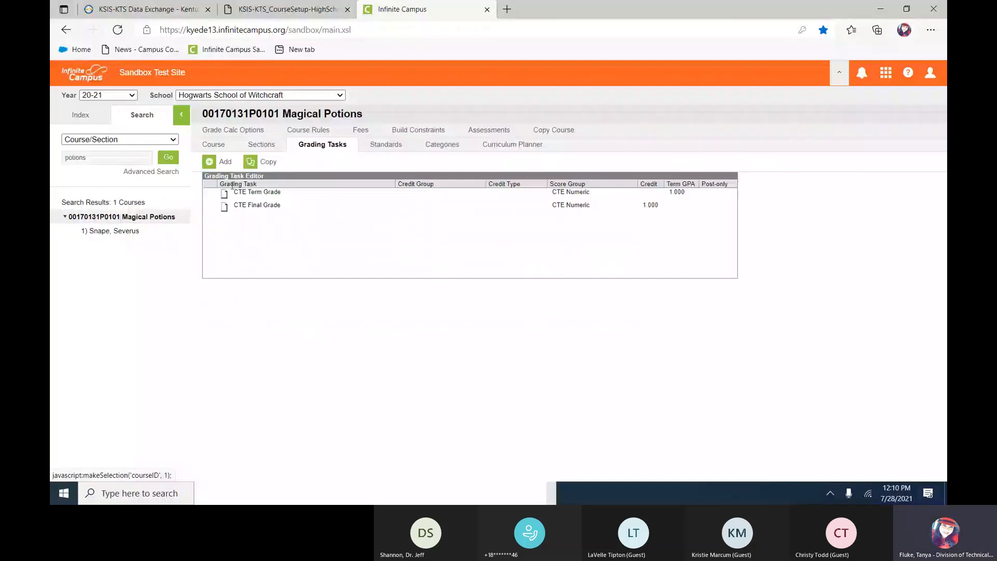
click(110, 231)
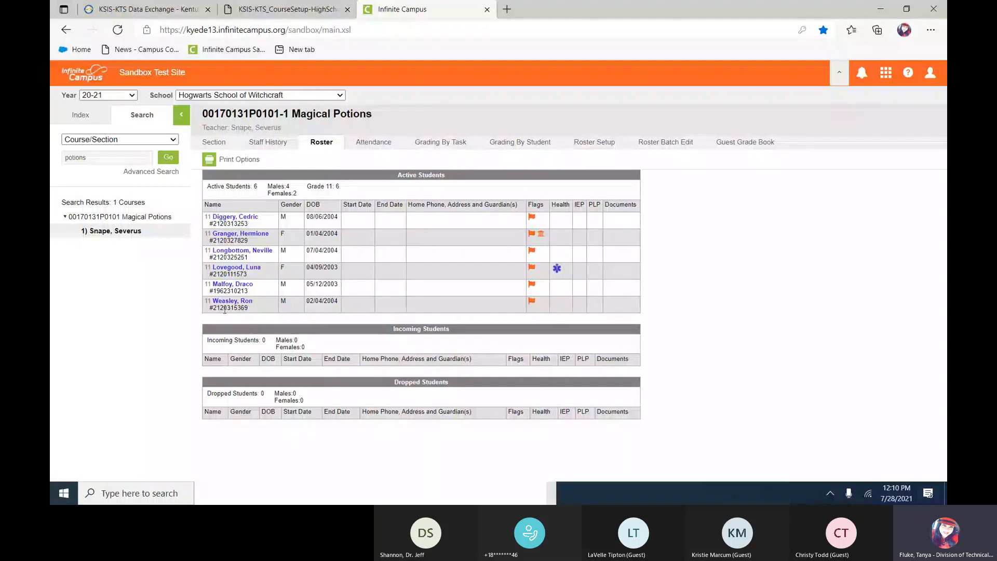
mouse_move(533, 223)
mouse_move(557, 270)
Step: Switch to the high school course setup guide and read the section on updating previous year courses for the new year
click(285, 10)
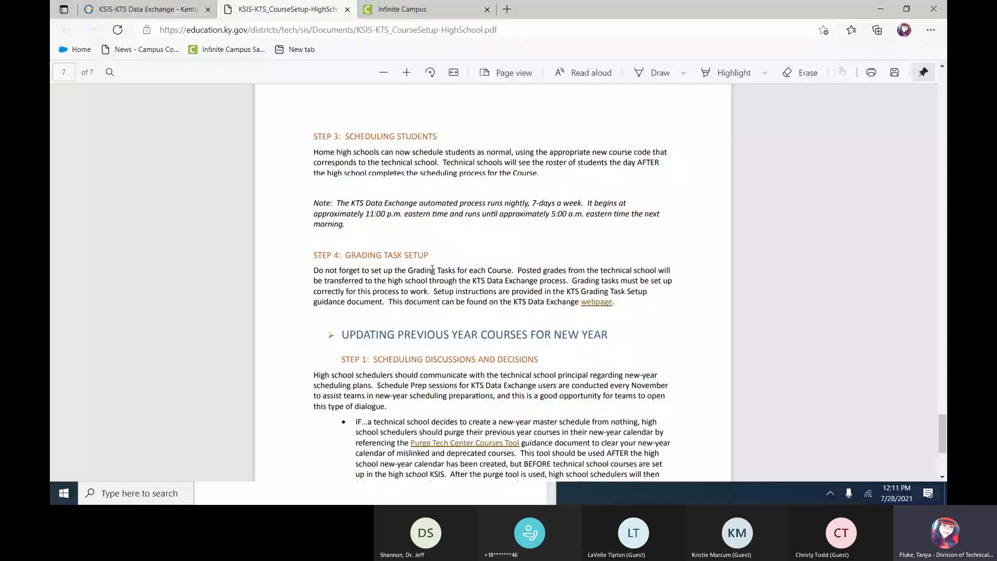
scroll(432, 269, down, 1)
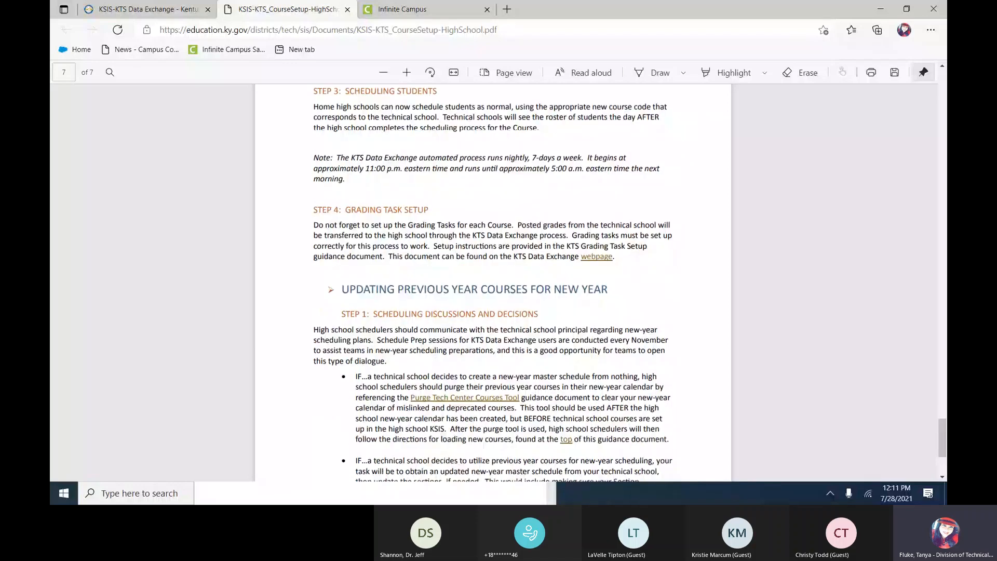
scroll(492, 280, down, 3)
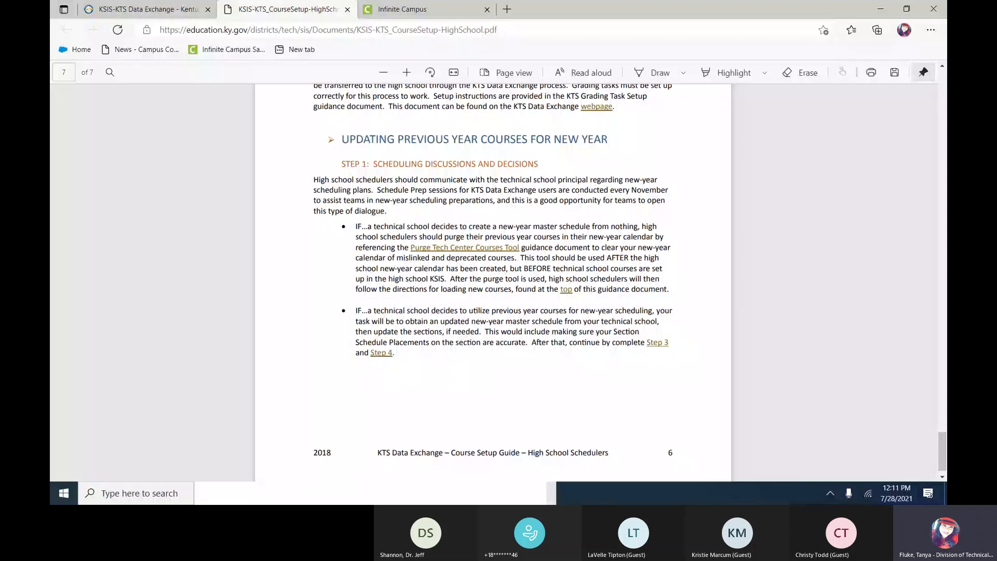
Step: Switch back to Infinite Campus and view the course information for Magical Potions
click(411, 7)
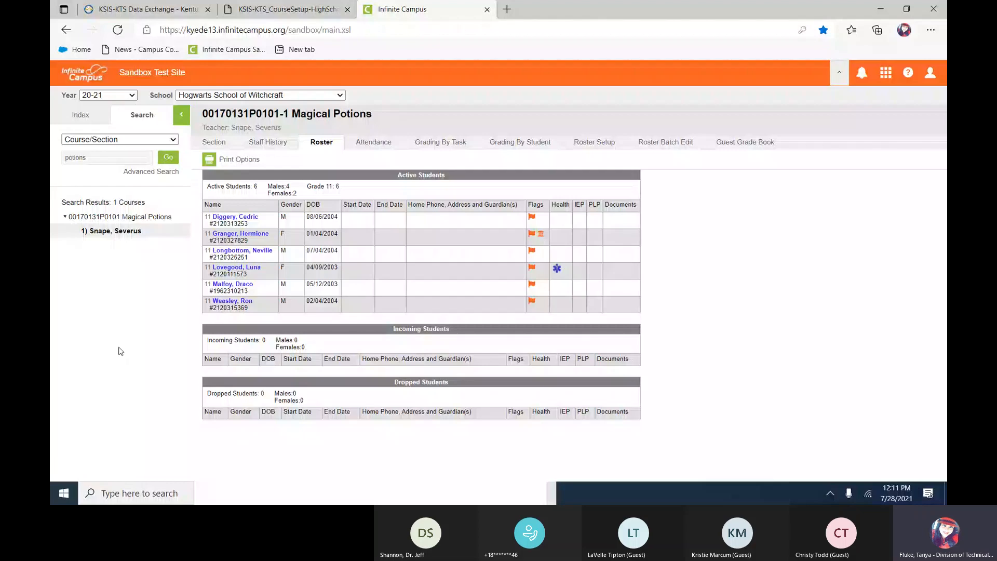
click(109, 218)
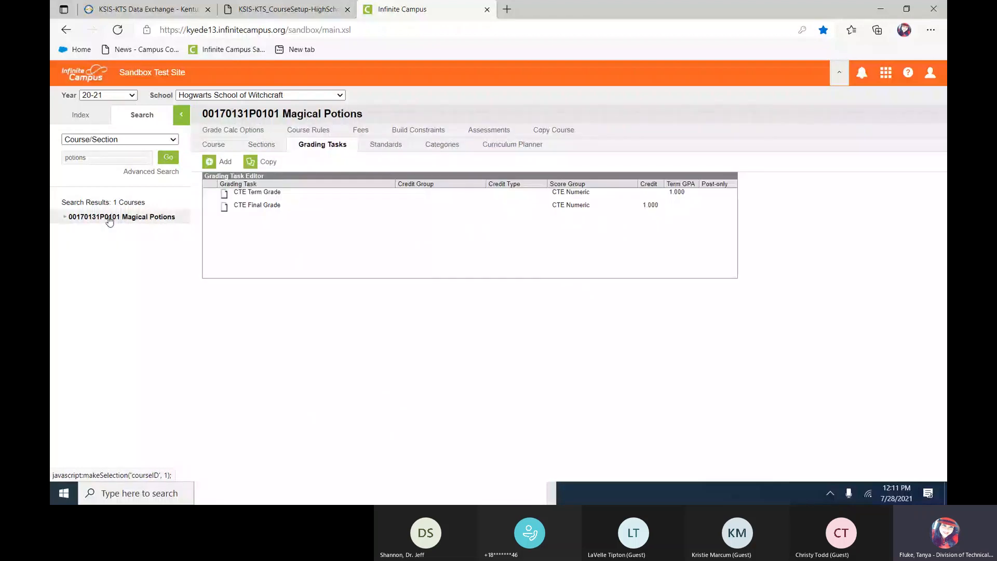
click(214, 146)
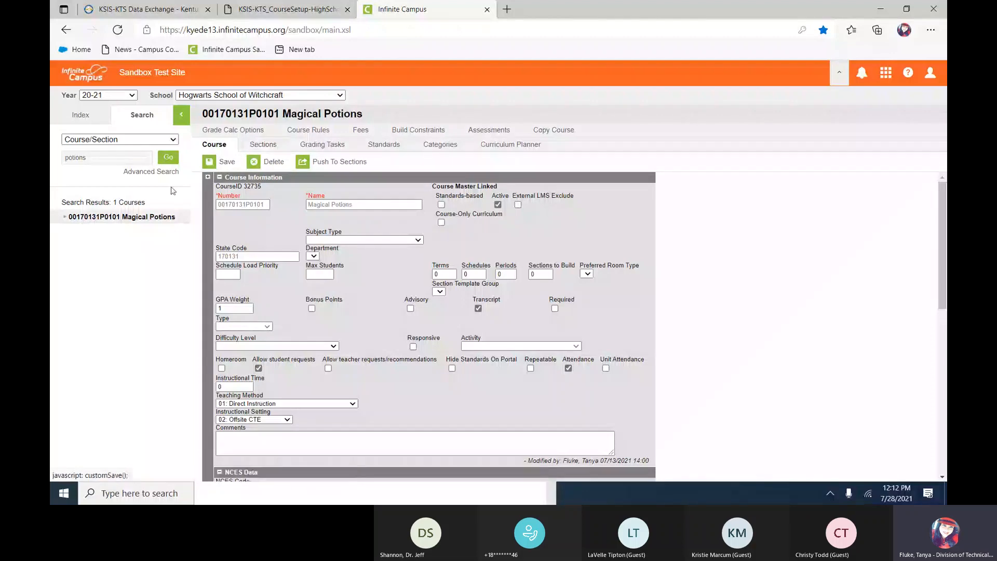
Step: Place Magical Potions section 1 in Periods 5 and 6 instead of Periods 1 and 2 for Q1 and Q2, and save
click(64, 220)
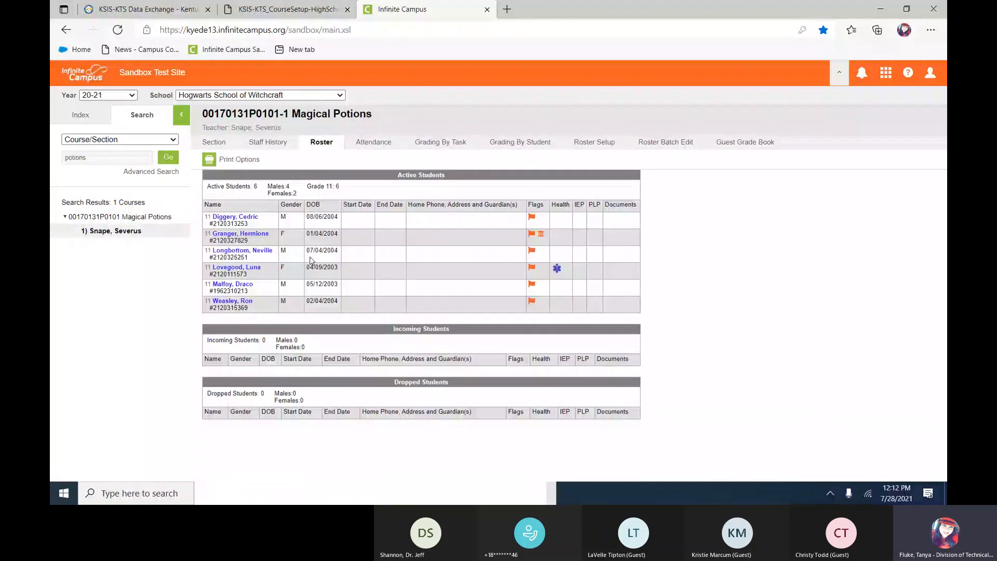
click(214, 143)
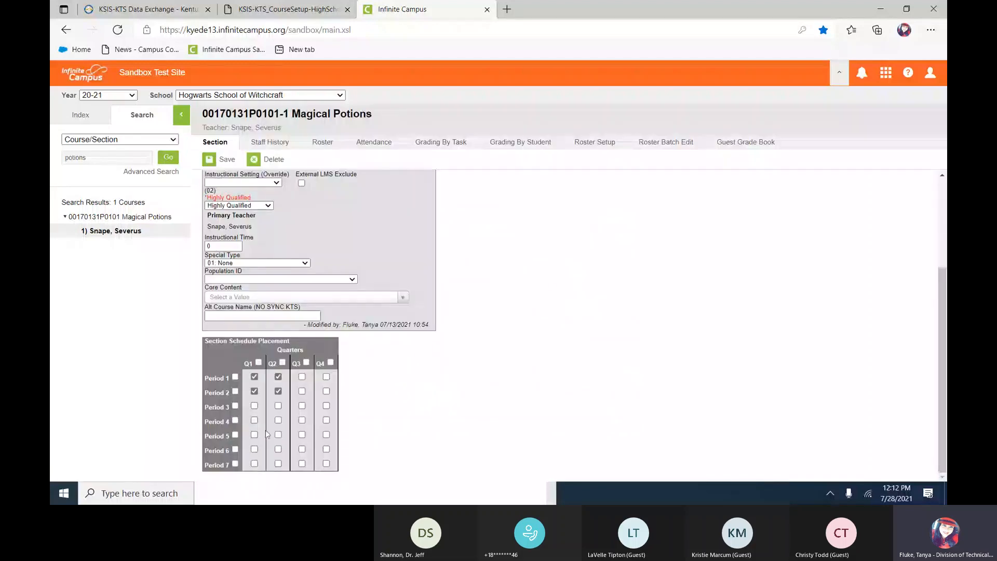
click(254, 390)
click(255, 376)
click(279, 377)
click(279, 392)
click(254, 435)
click(255, 449)
click(279, 449)
click(278, 435)
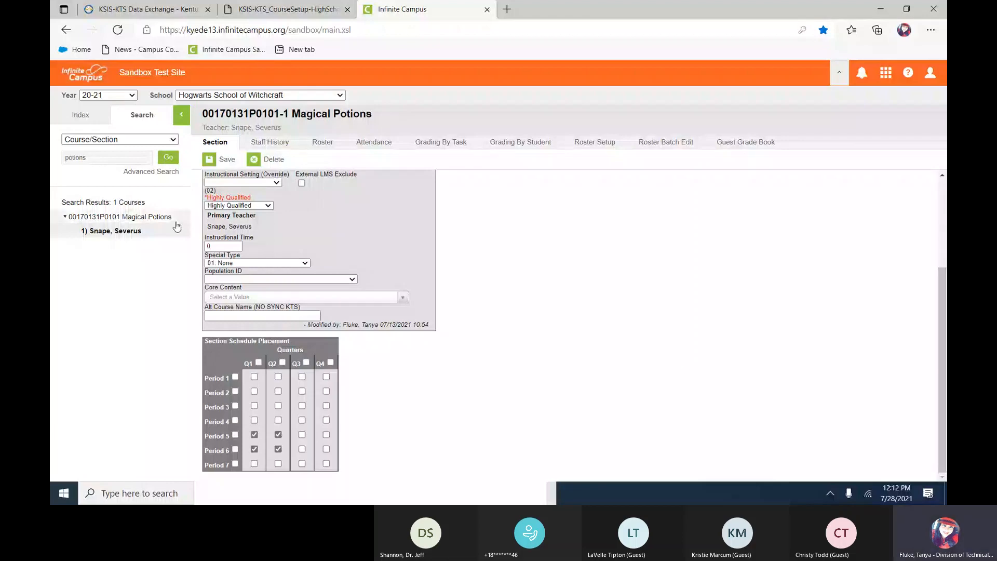
click(227, 159)
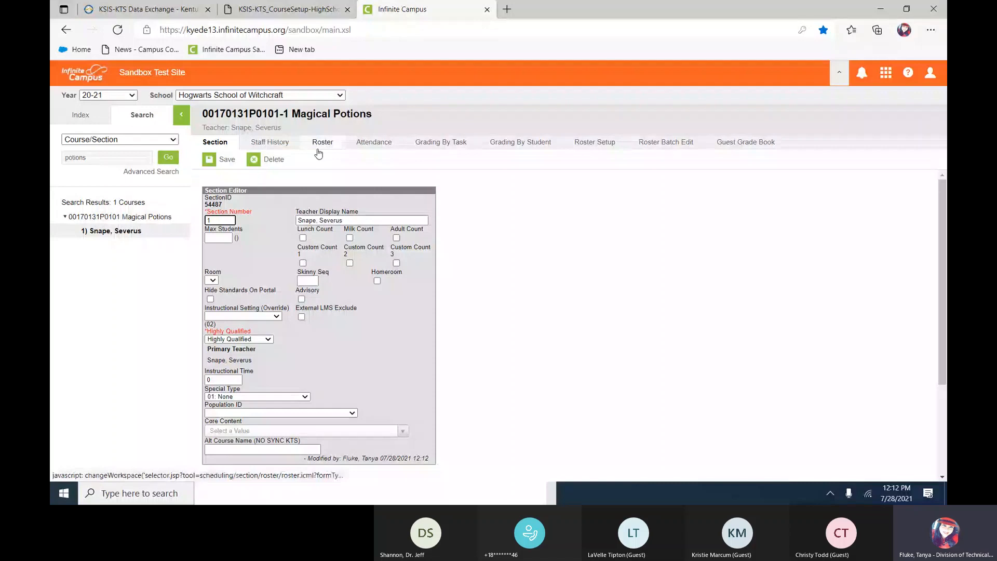
Step: Open the Magical Potions course's grading tasks and check the CTE Term Grade task's term mask
click(125, 218)
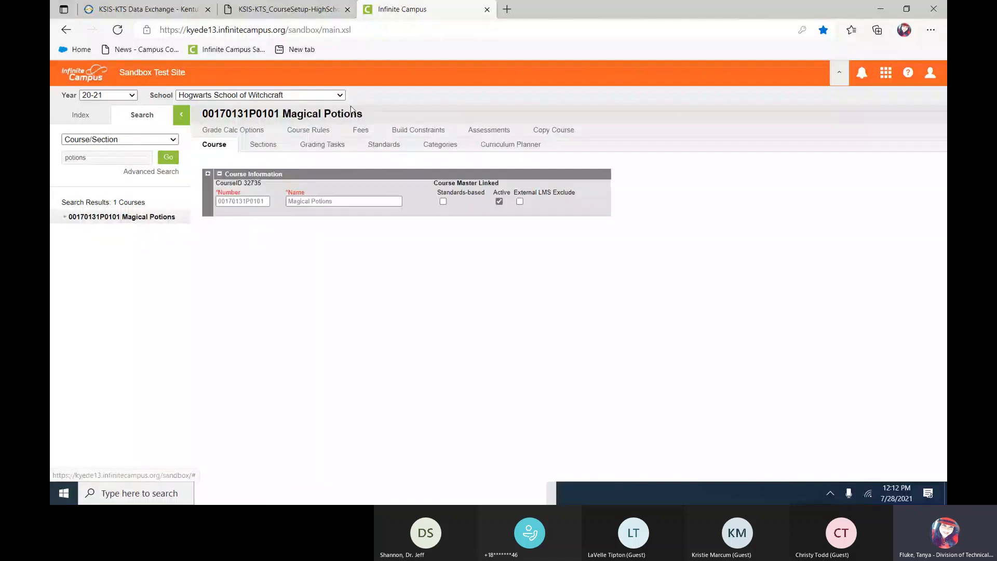
click(318, 146)
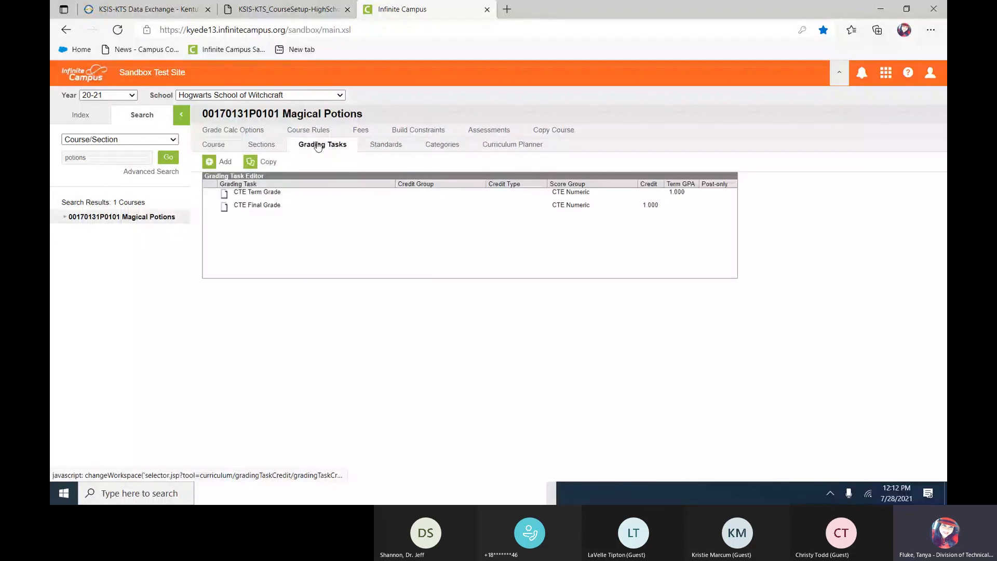
click(262, 196)
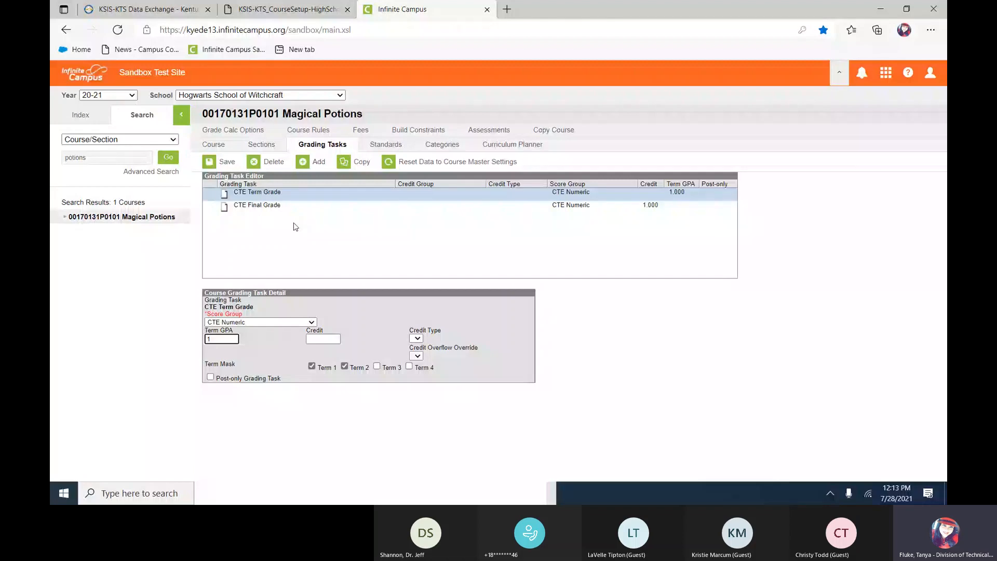
Step: Open the Data Exchange User Group Setup document from the KSIS-KTS Data Exchange page, and view the Process Alerts in Infinite Campus
click(297, 11)
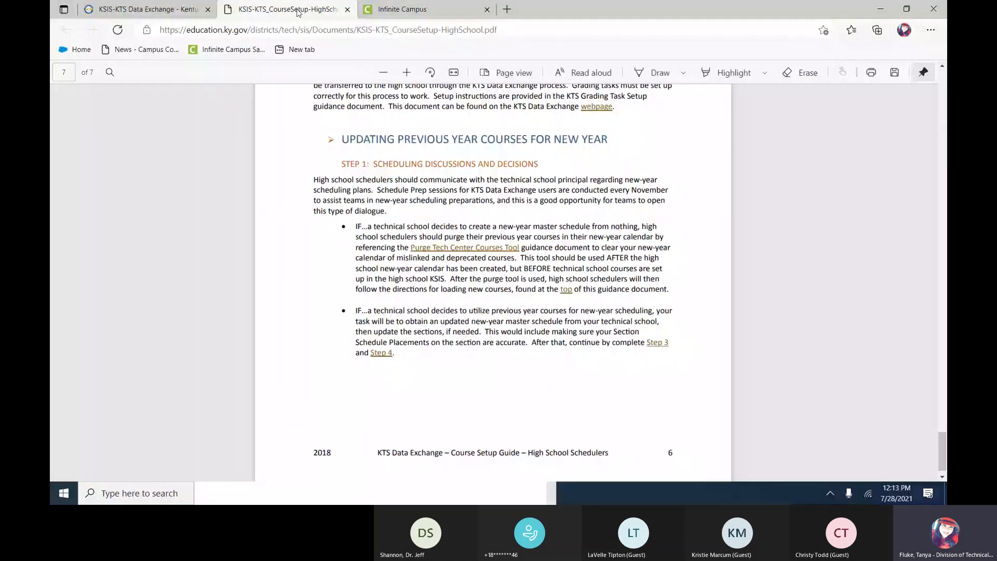
click(119, 10)
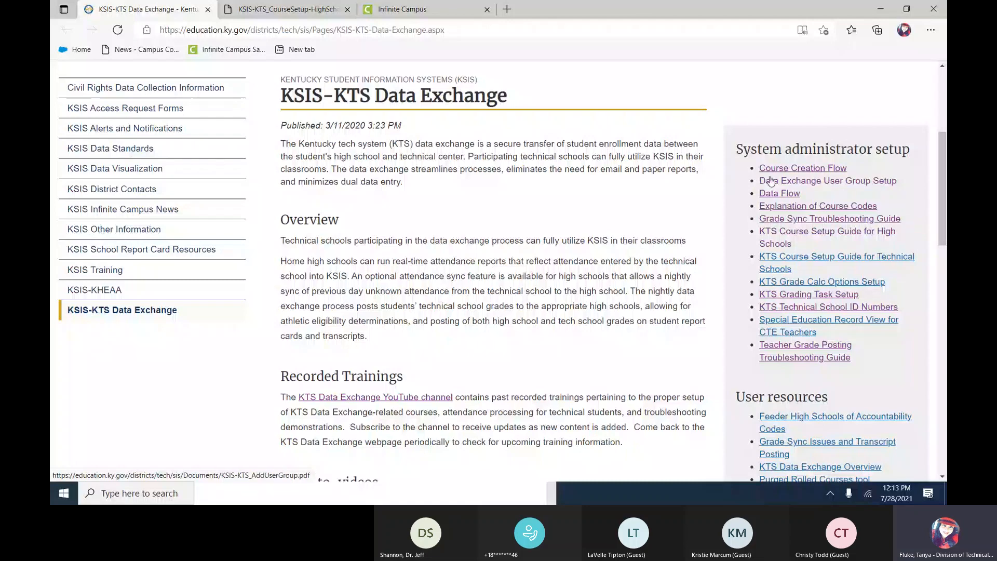
click(810, 182)
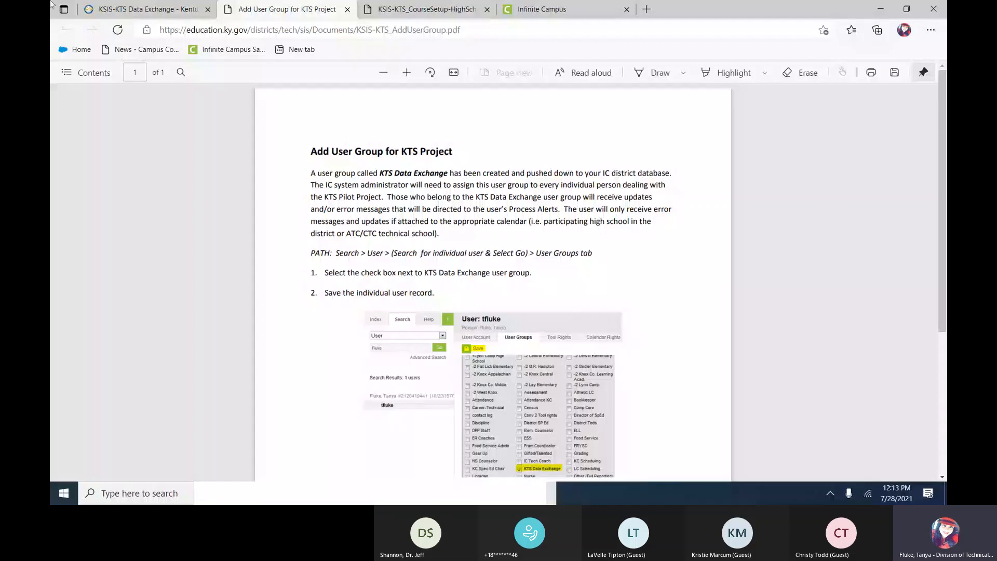
click(539, 8)
click(82, 117)
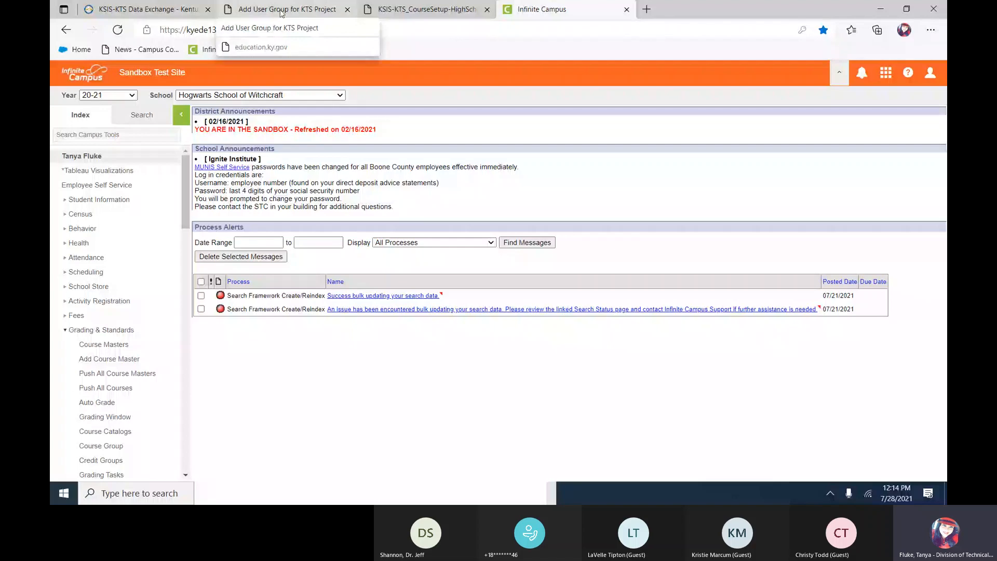
Step: Open the Grade Sync Troubleshooting Guide from the KSIS-KTS Data Exchange page and review its Process Alert and Grades Report checks
click(125, 13)
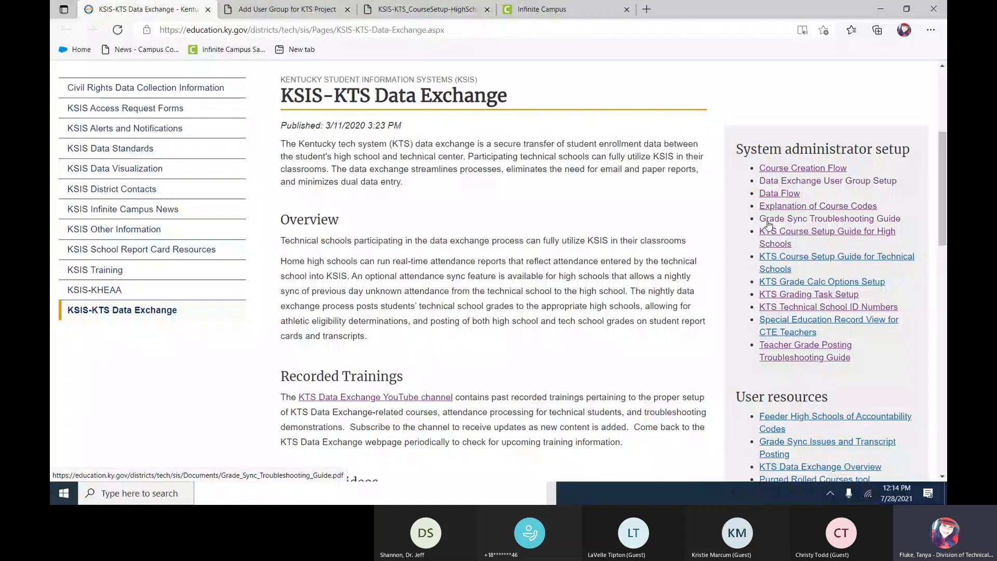
click(798, 223)
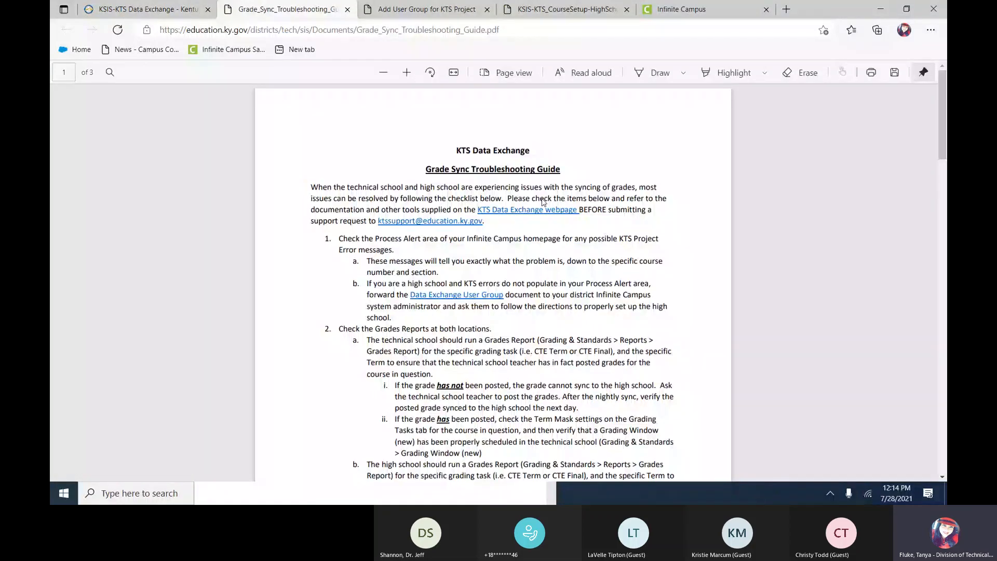
scroll(542, 202, down, 1)
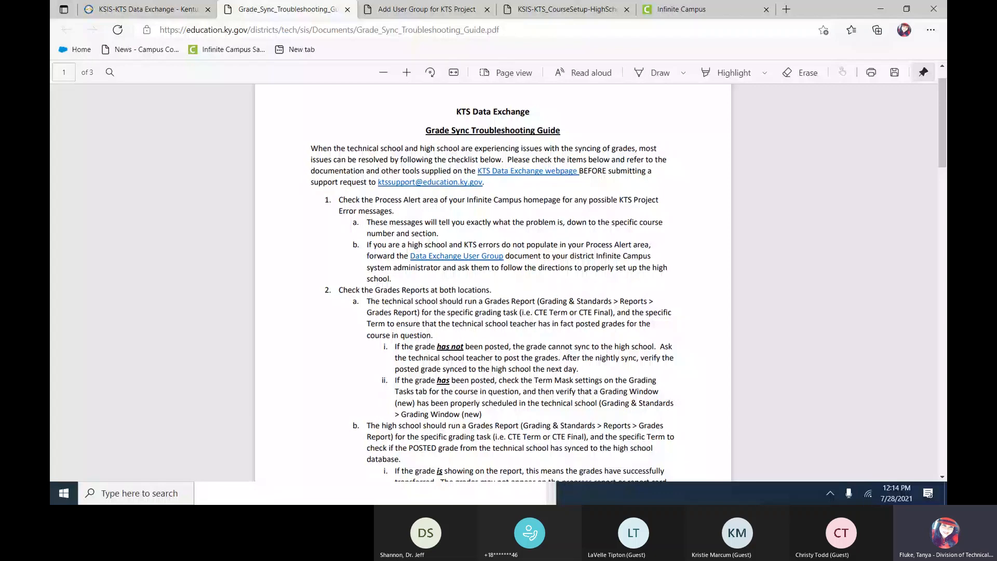
scroll(493, 281, down, 2)
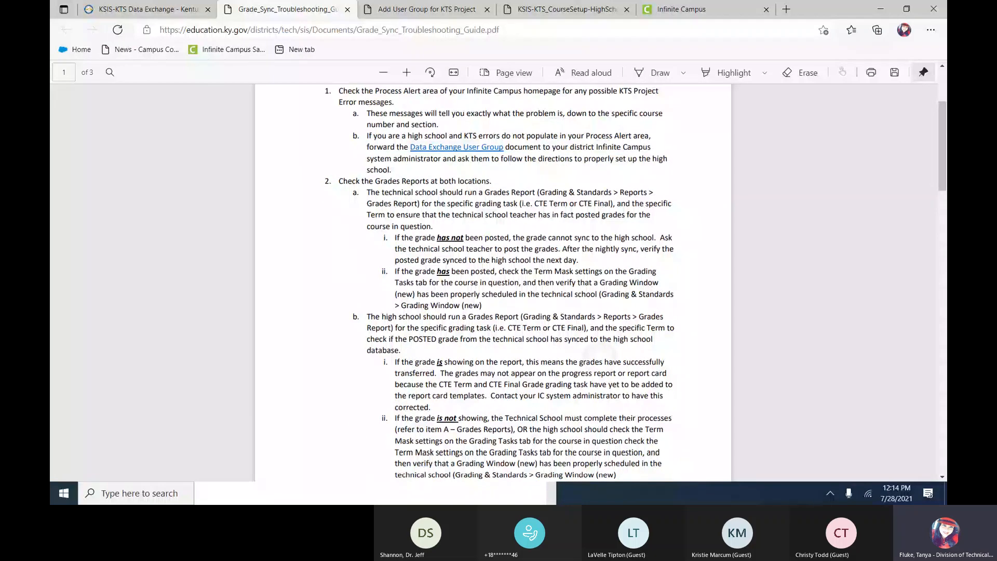
double_click(595, 361)
scroll(596, 359, down, 1)
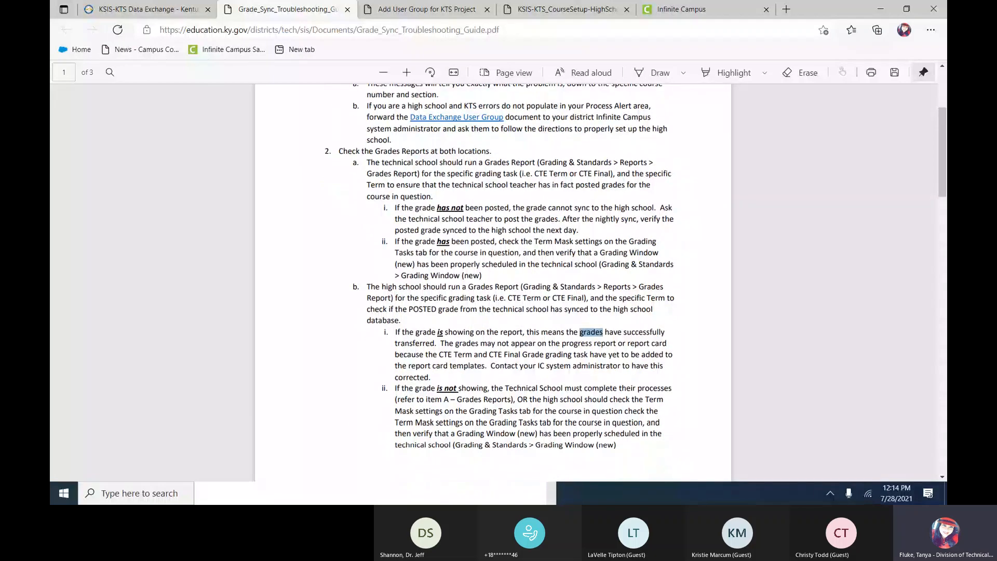
click(596, 358)
scroll(596, 358, down, 1)
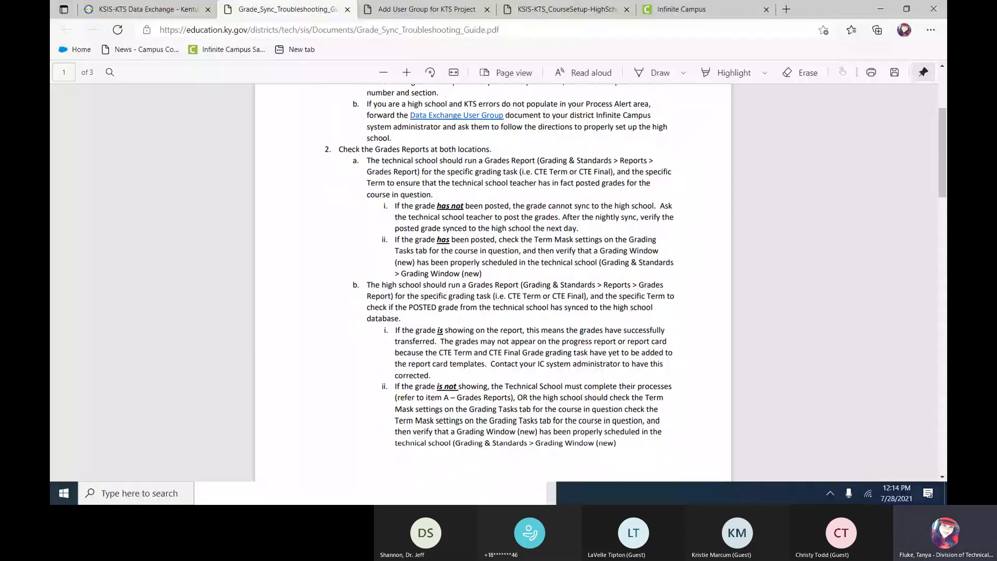
scroll(493, 280, up, 2)
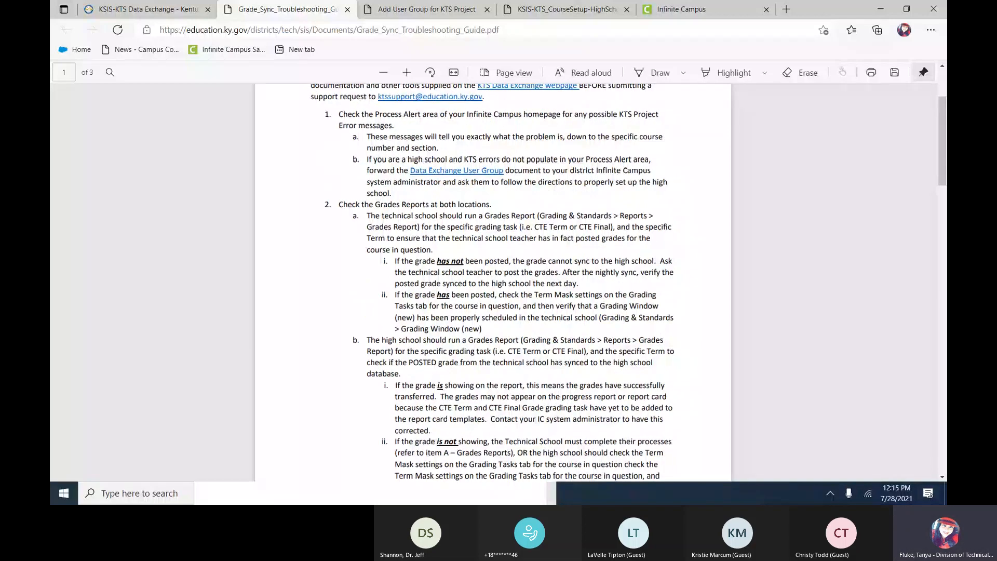
scroll(493, 280, down, 1)
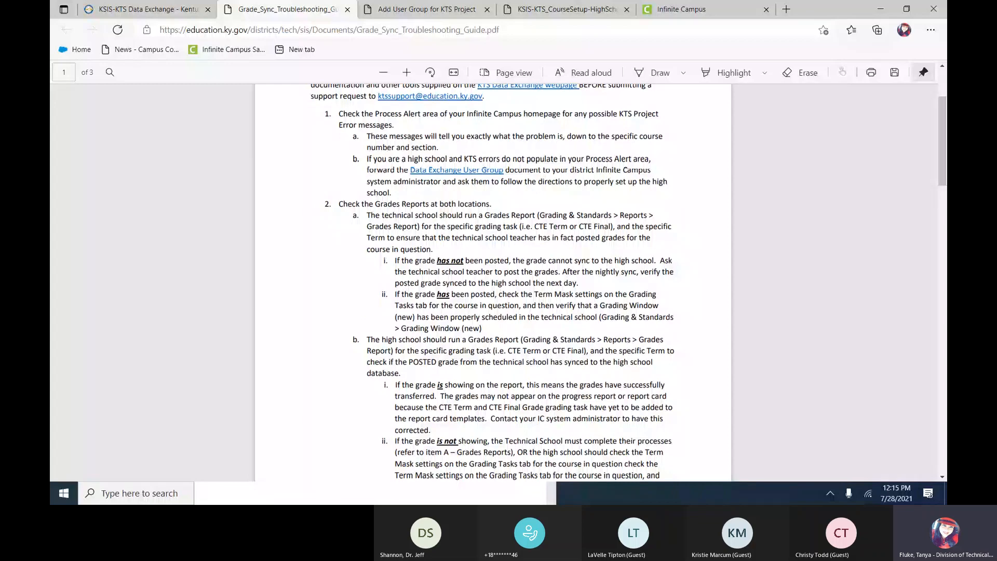
scroll(493, 280, down, 3)
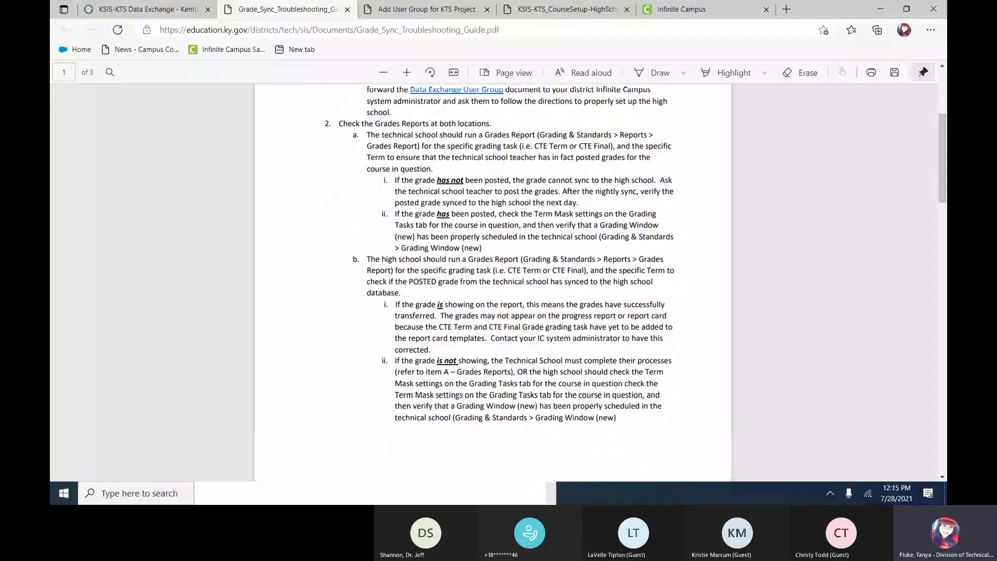
Step: Review the guide's Additional Information section on grading tasks and grading window date ranges
scroll(493, 281, down, 15)
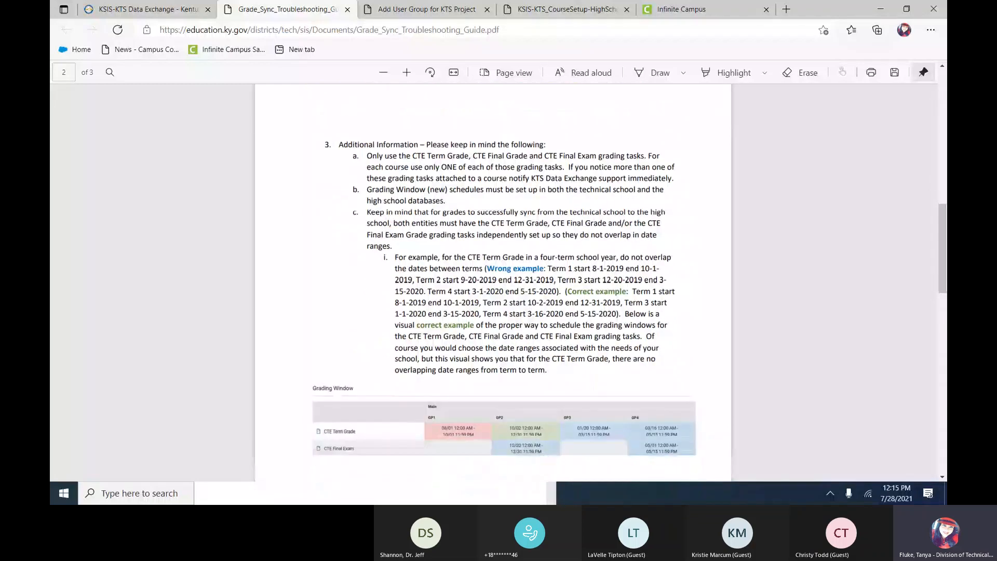
scroll(493, 280, down, 1)
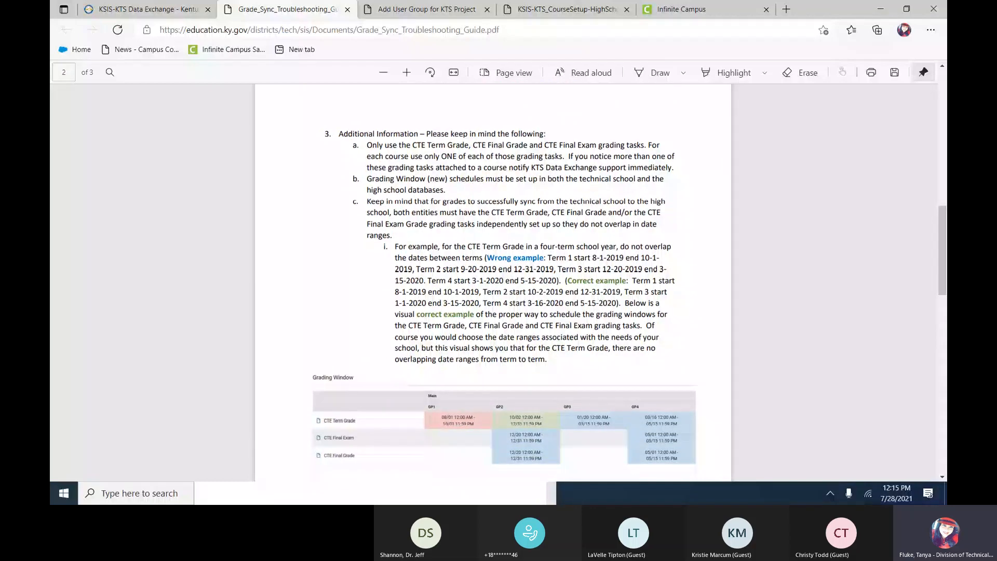
scroll(493, 280, down, 1)
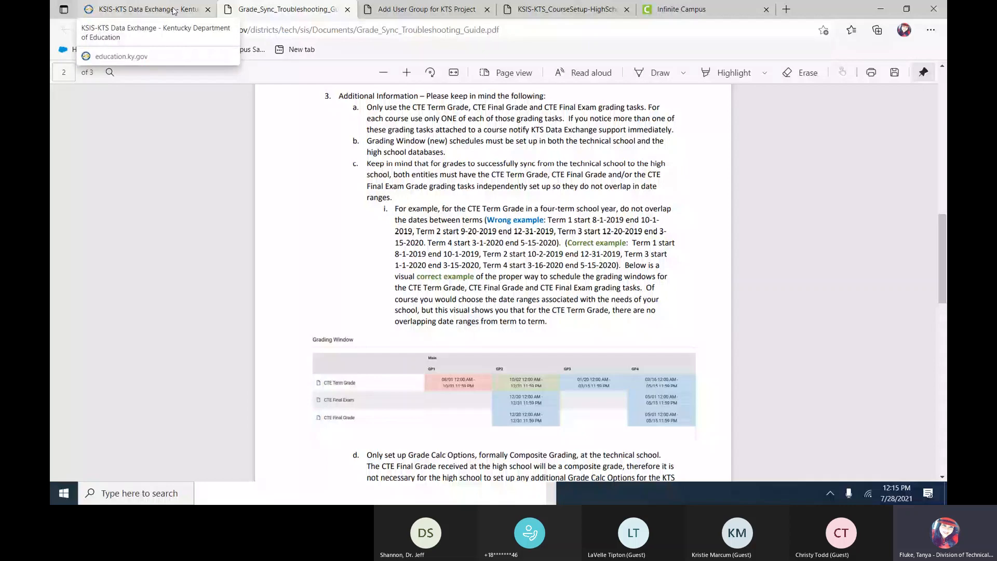
Step: Switch back to Infinite Campus and view the Grading Window schedule for Hogwarts School of Witchcraft
click(705, 13)
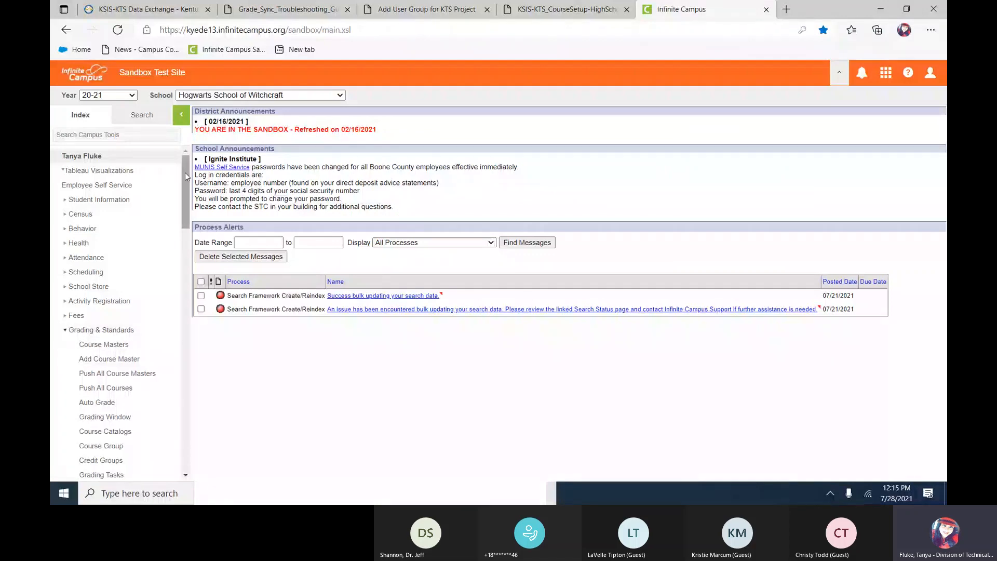
scroll(107, 207, down, 3)
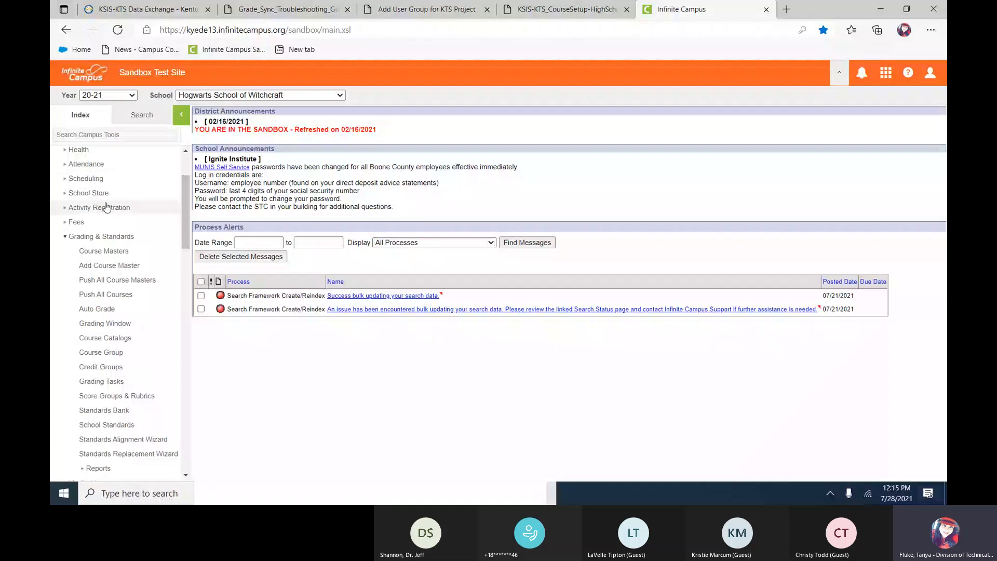
click(93, 326)
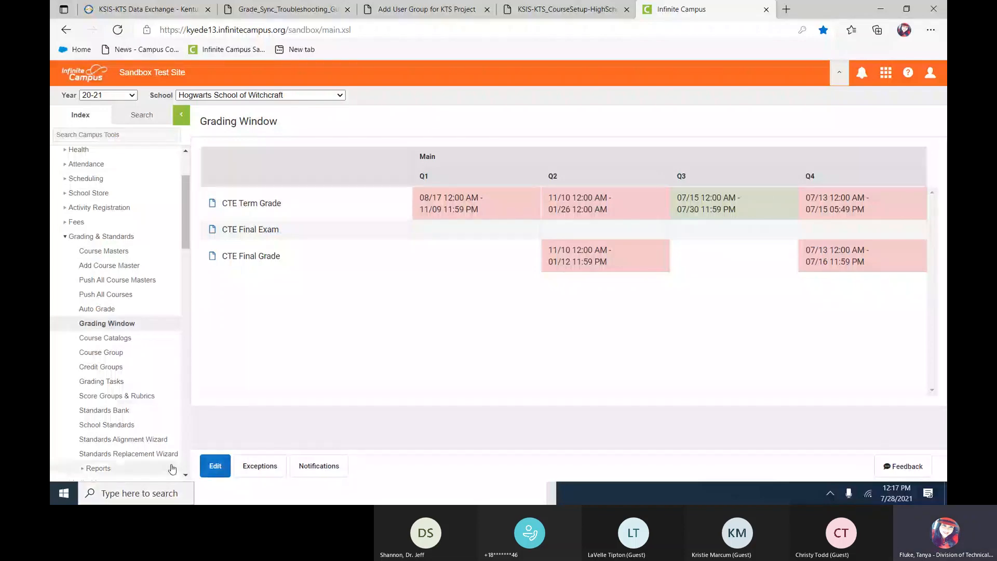
Step: Add a new grading window for the four-term Hogwarts School of Witchcraft calendar and assign it to term 4
click(216, 466)
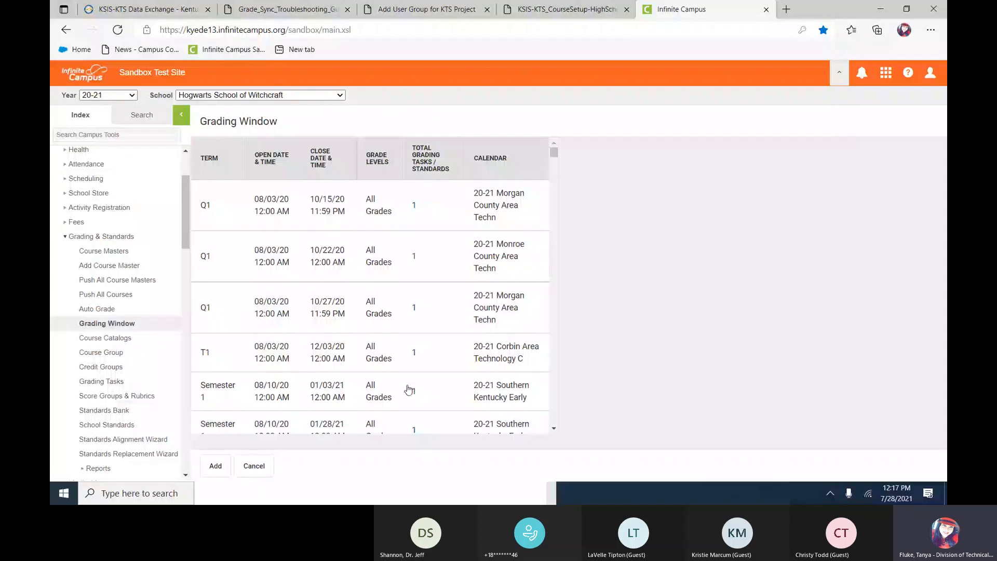
click(218, 466)
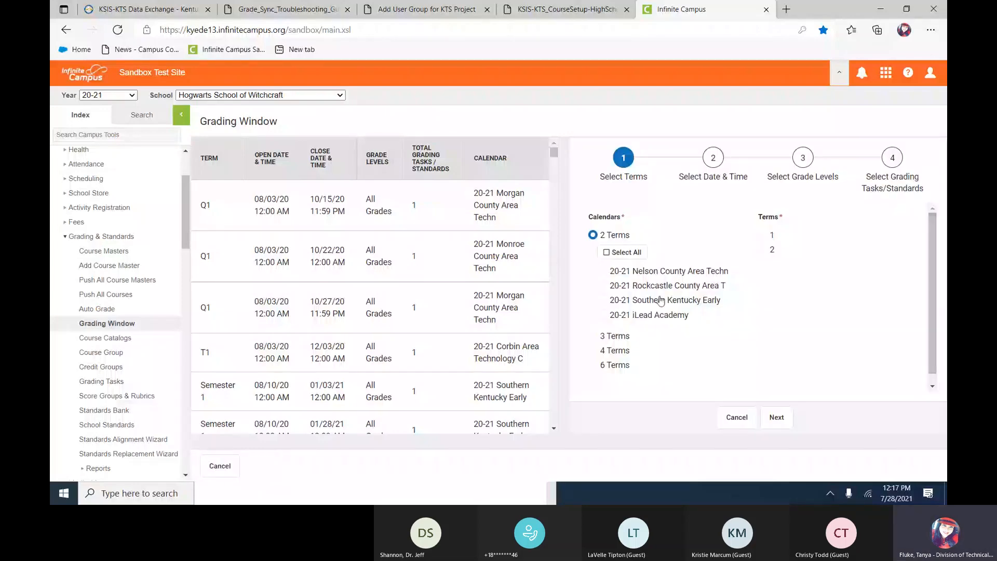
click(599, 364)
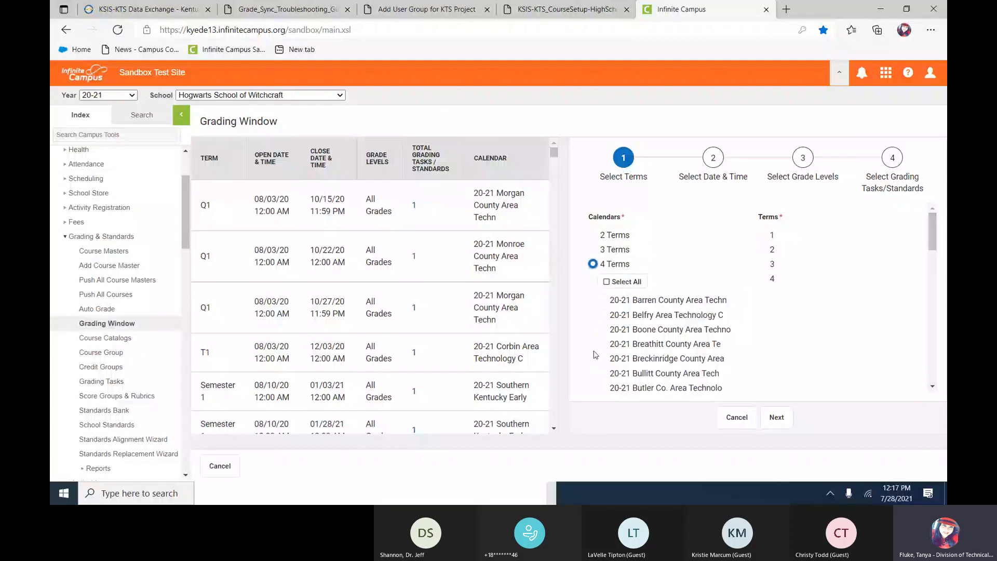
click(931, 223)
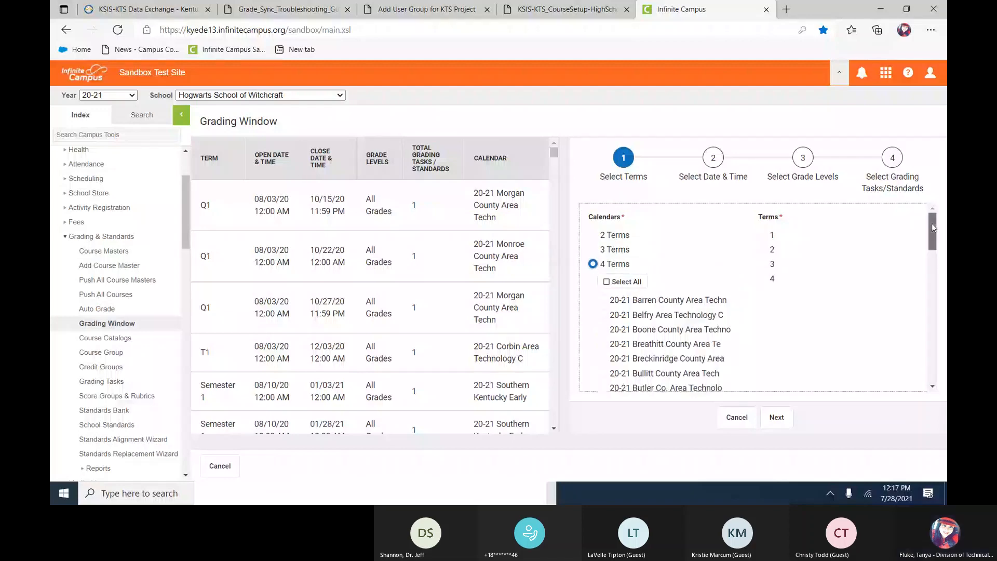
drag(931, 223, 932, 320)
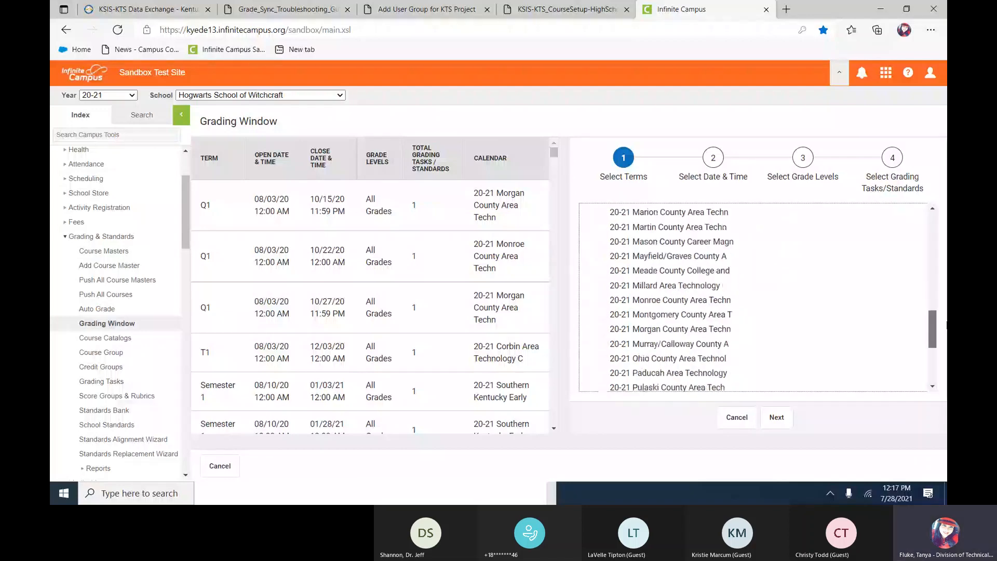
scroll(665, 336, down, 4)
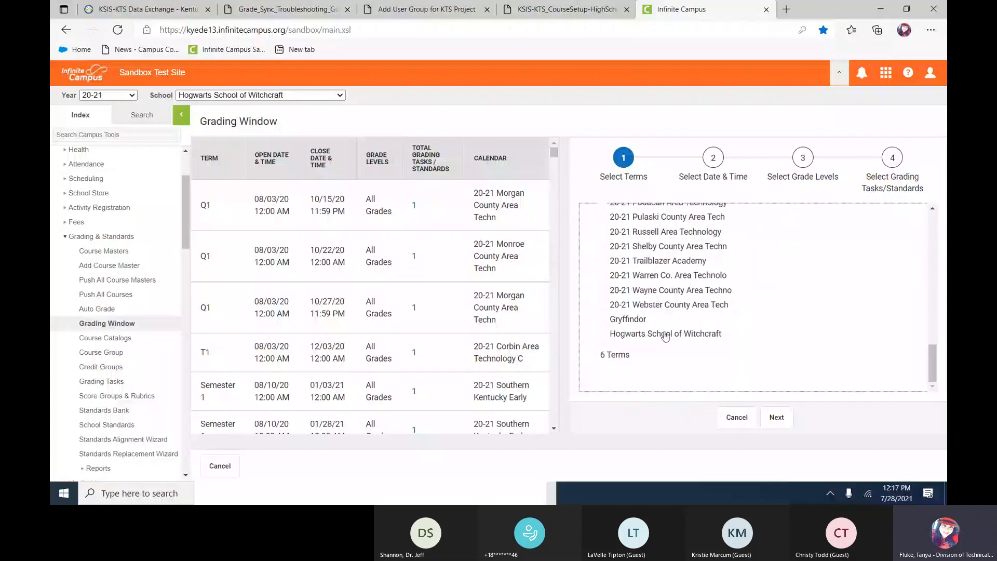
click(665, 336)
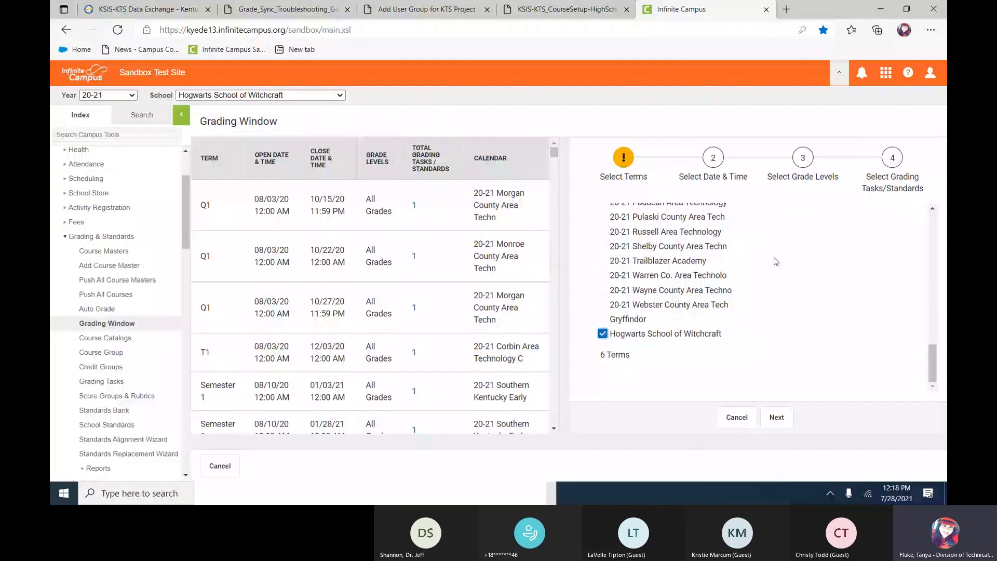
drag(932, 363, 931, 227)
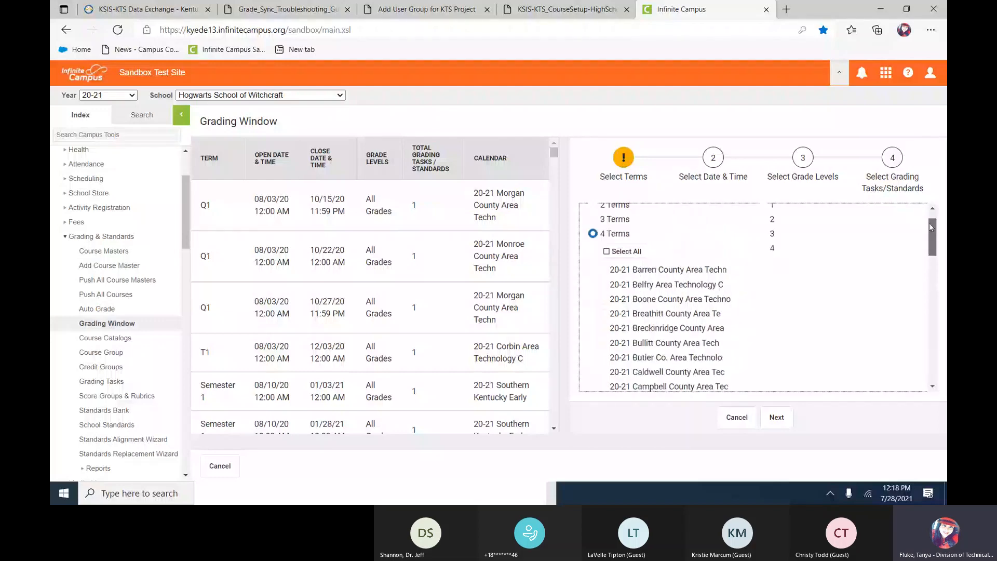
scroll(768, 279, up, 1)
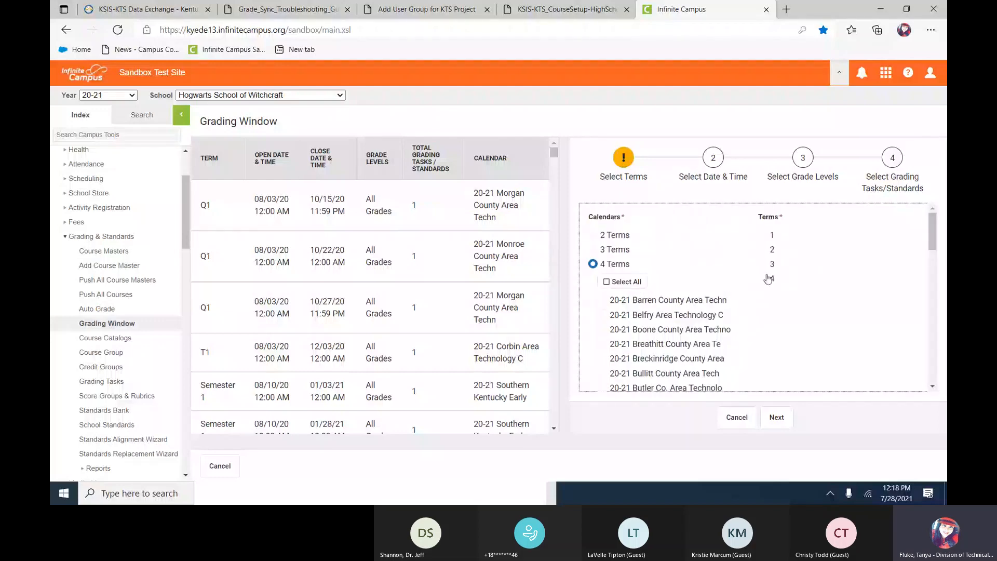
click(768, 279)
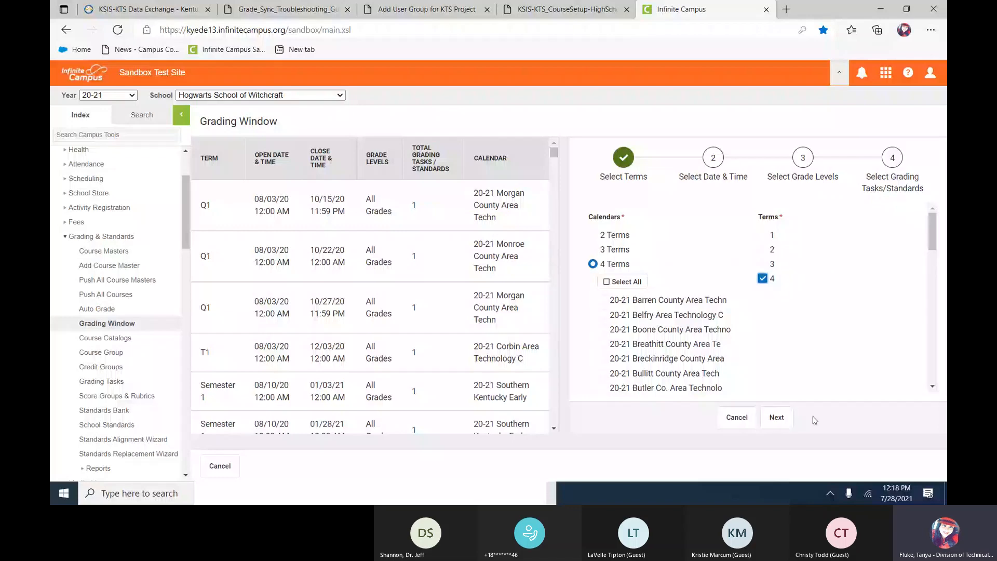
click(776, 418)
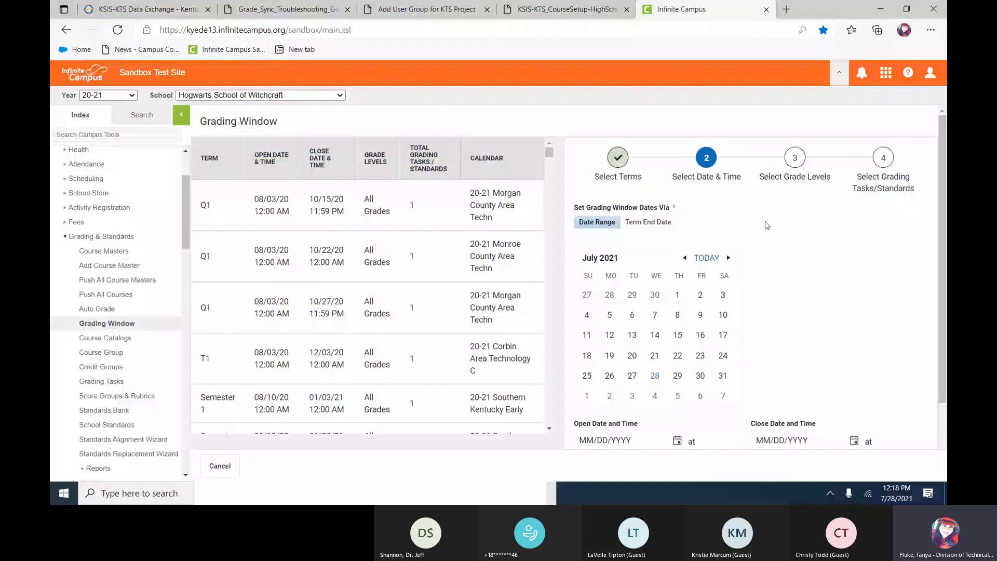
Step: Set the grading window's open date to 07/28/2021 and its close date to 07/30/2021
click(655, 376)
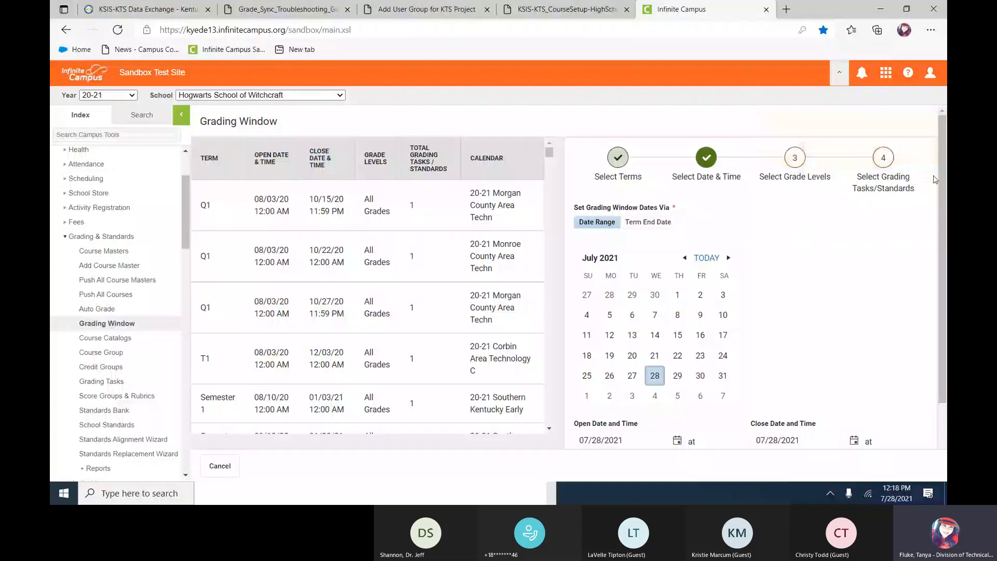
scroll(934, 179, down, 2)
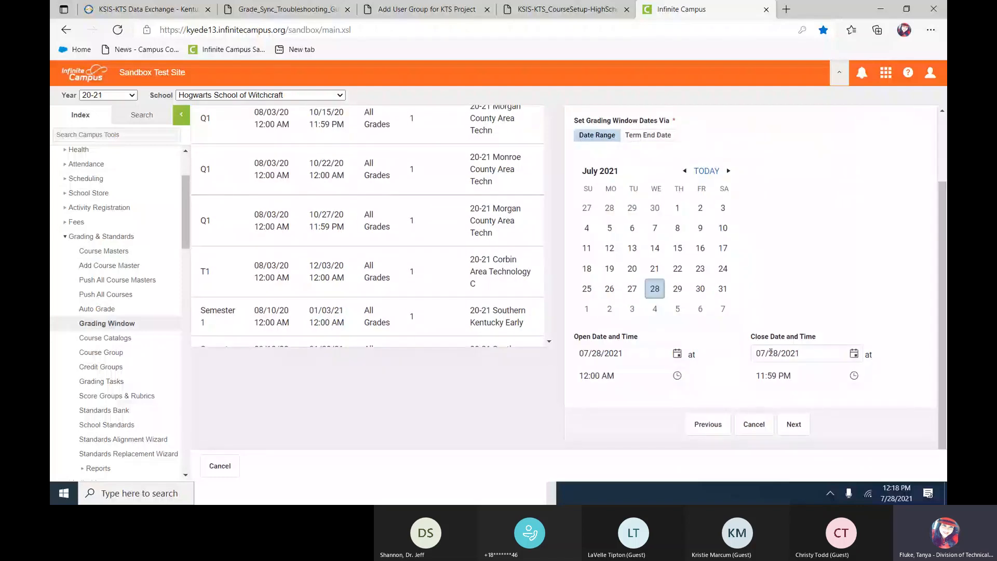
click(779, 352)
text(30)
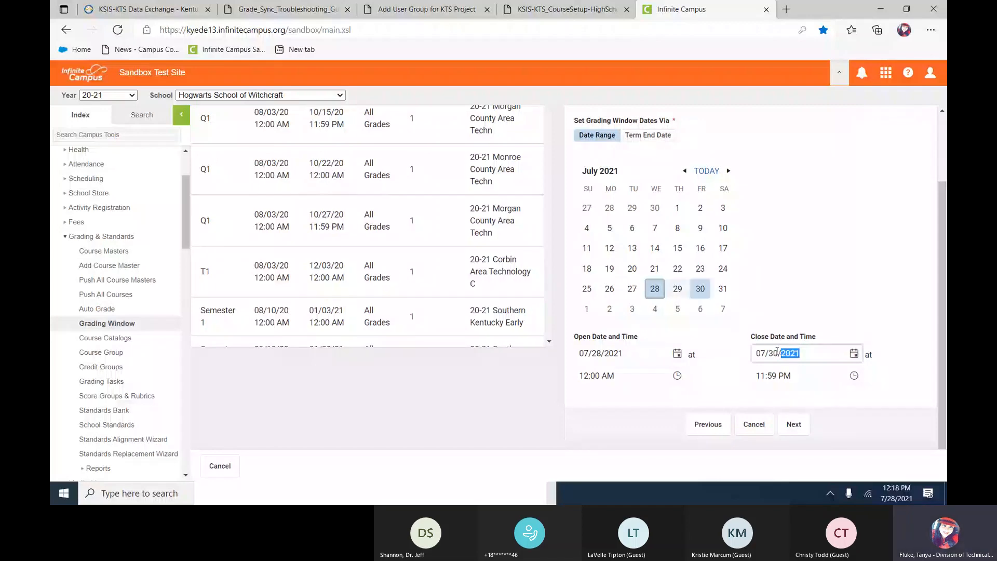
click(917, 110)
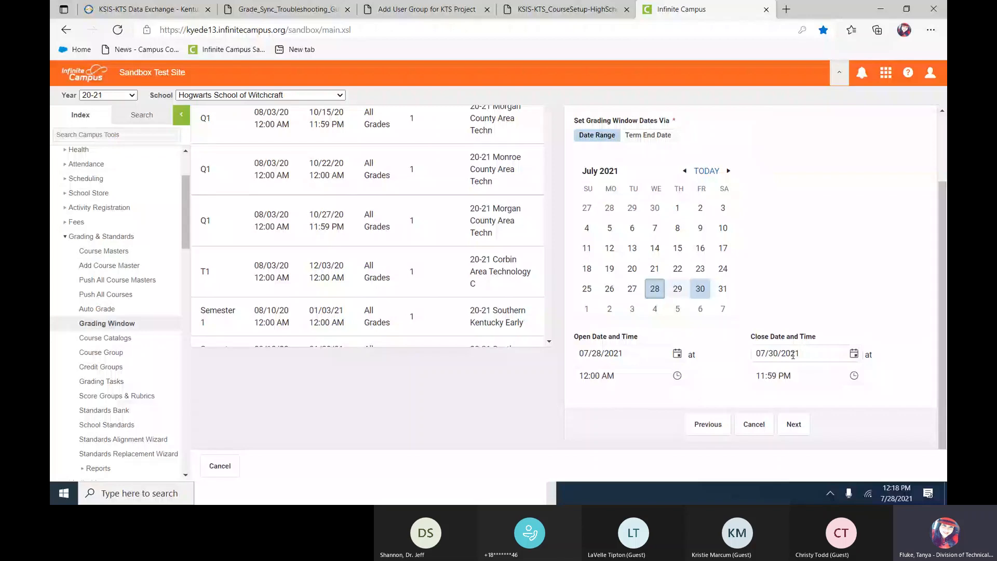
click(794, 424)
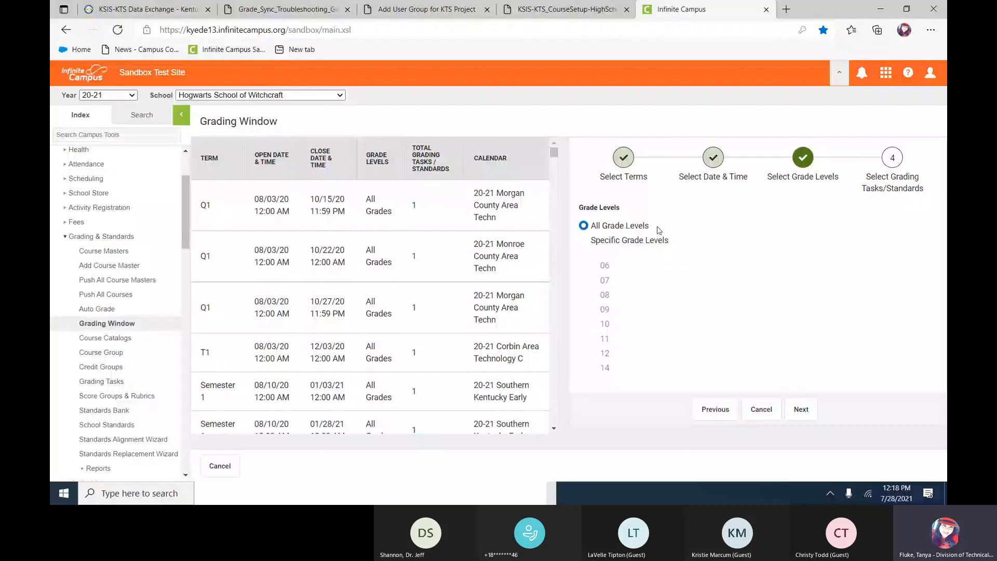
Step: Try limiting the grading window to the specific grade levels 06 and 07
click(583, 241)
click(593, 265)
click(592, 281)
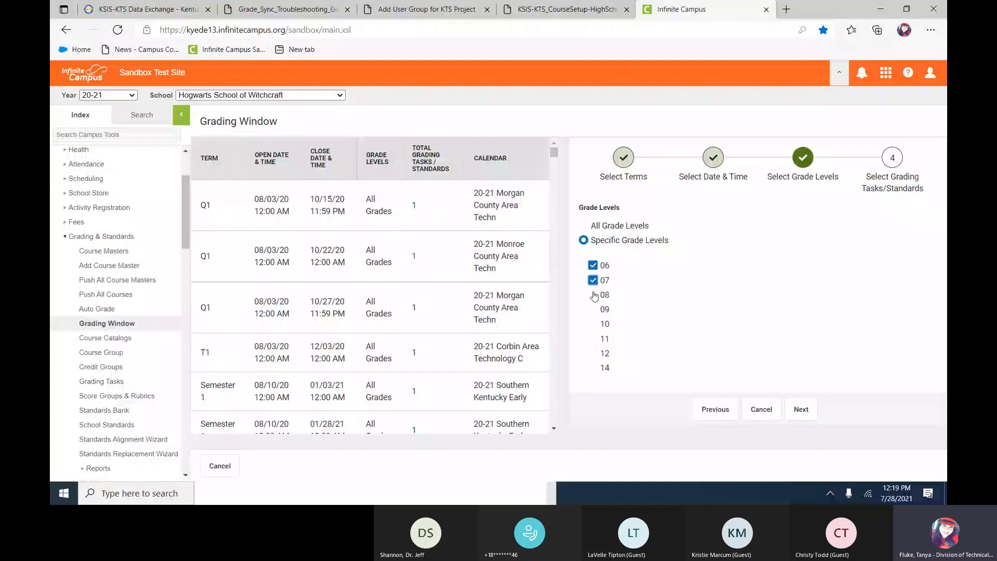
click(592, 280)
click(592, 266)
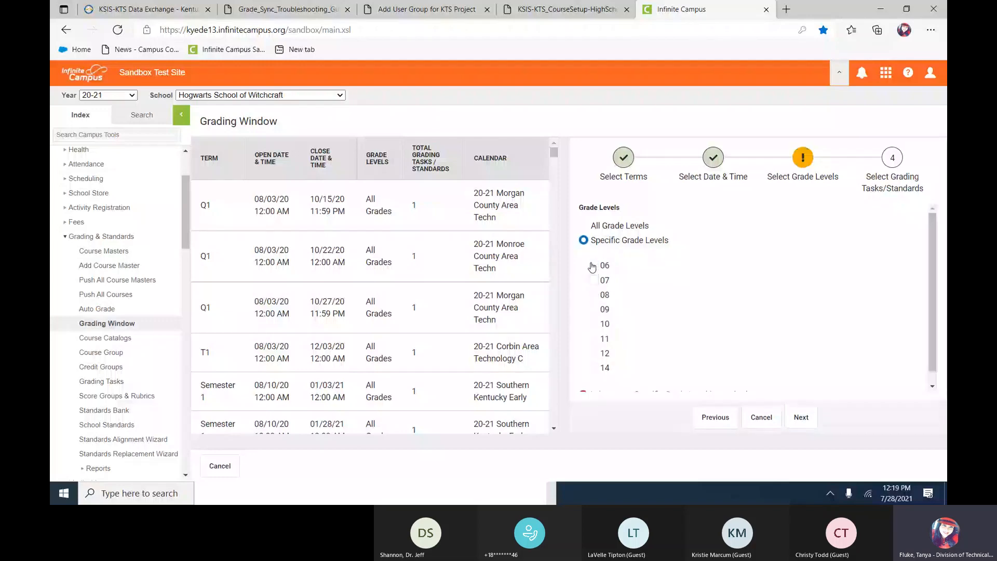
Step: Apply the grading window to all grade levels and continue to the grading task selection
click(583, 226)
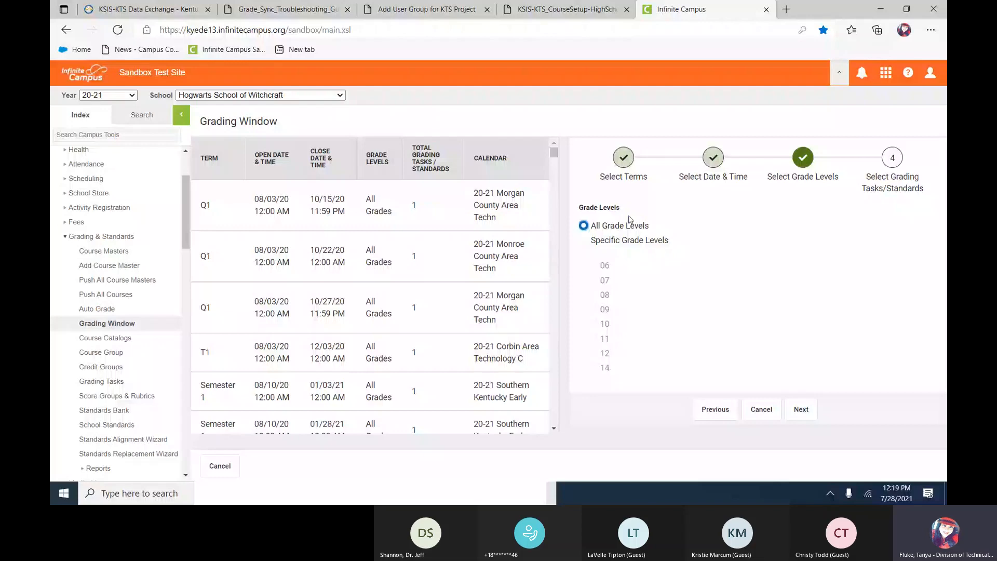
click(802, 409)
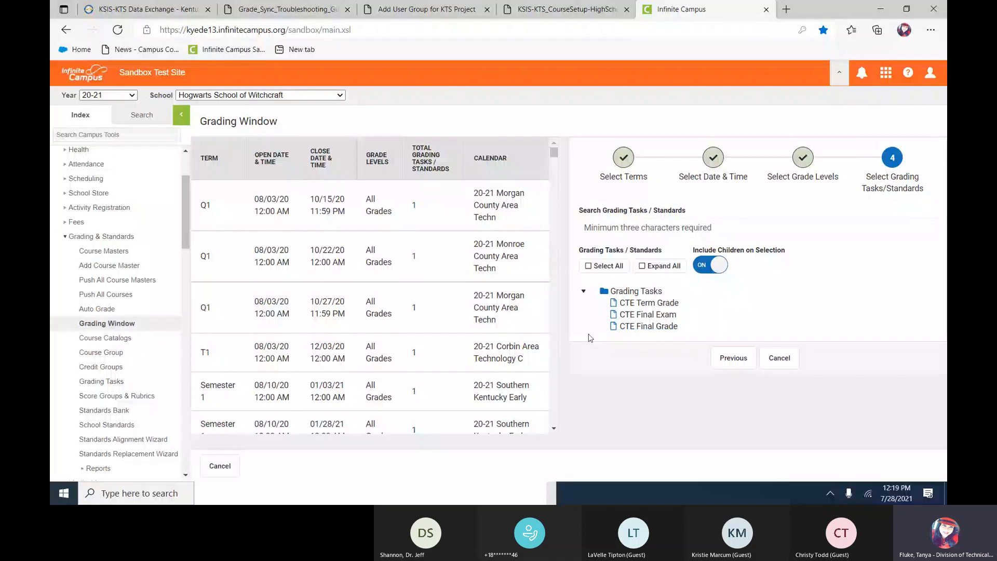
Step: Apply the new grading window to the CTE Term Grade task, save it, and reload the grading window overview
click(602, 304)
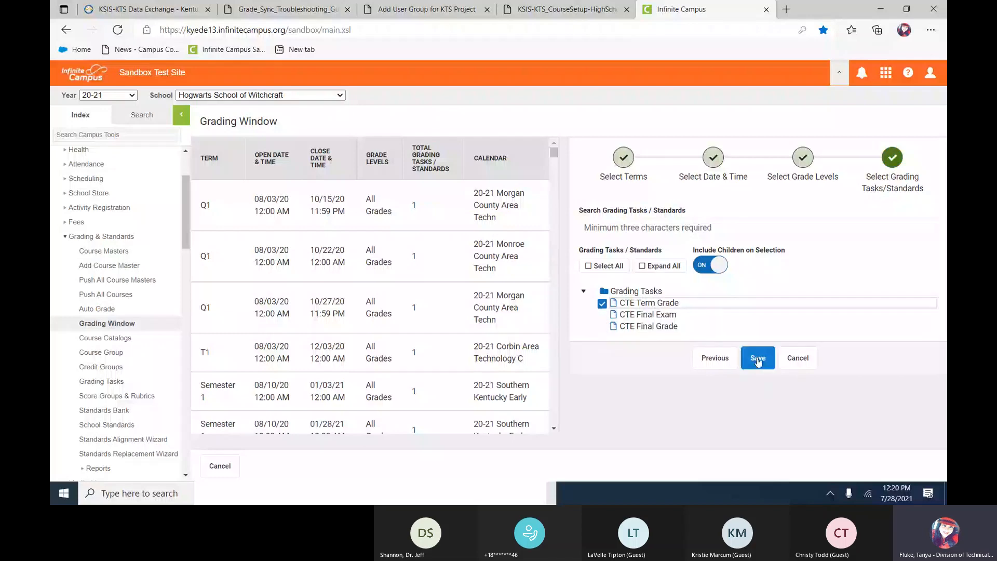
click(757, 359)
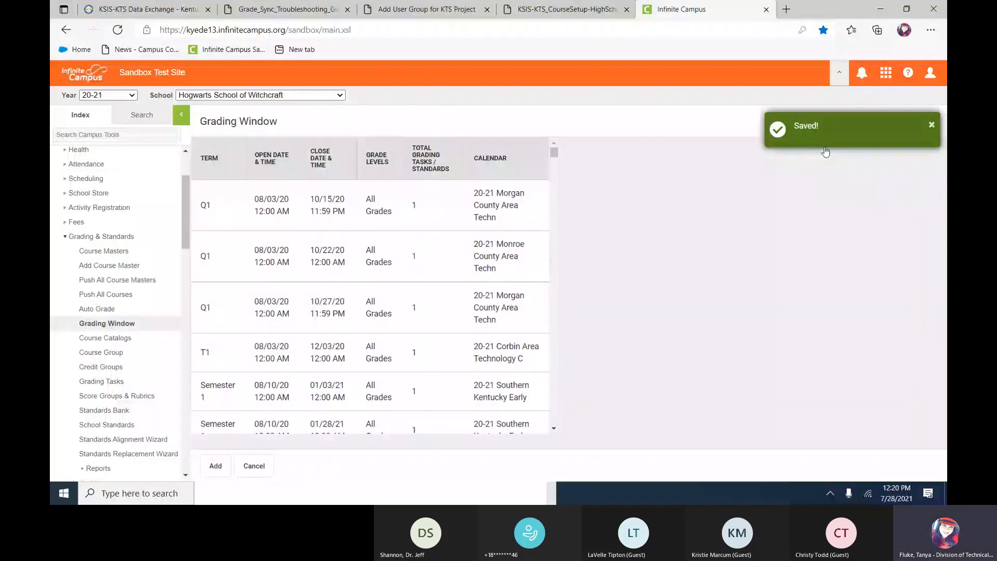
click(124, 325)
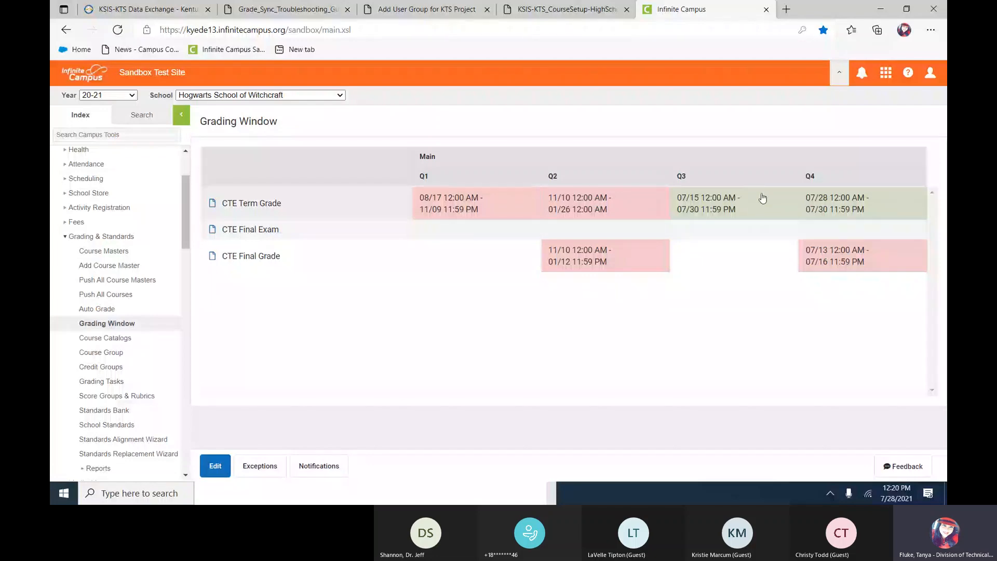
Step: Close the open Q3 grading window for CTE Term Grade immediately and return to the overview
click(717, 207)
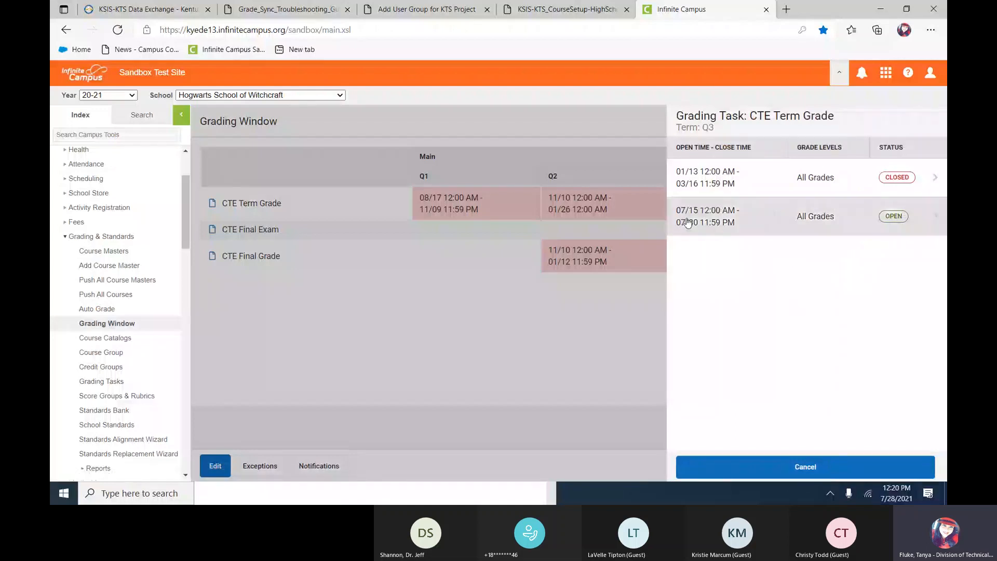
click(750, 224)
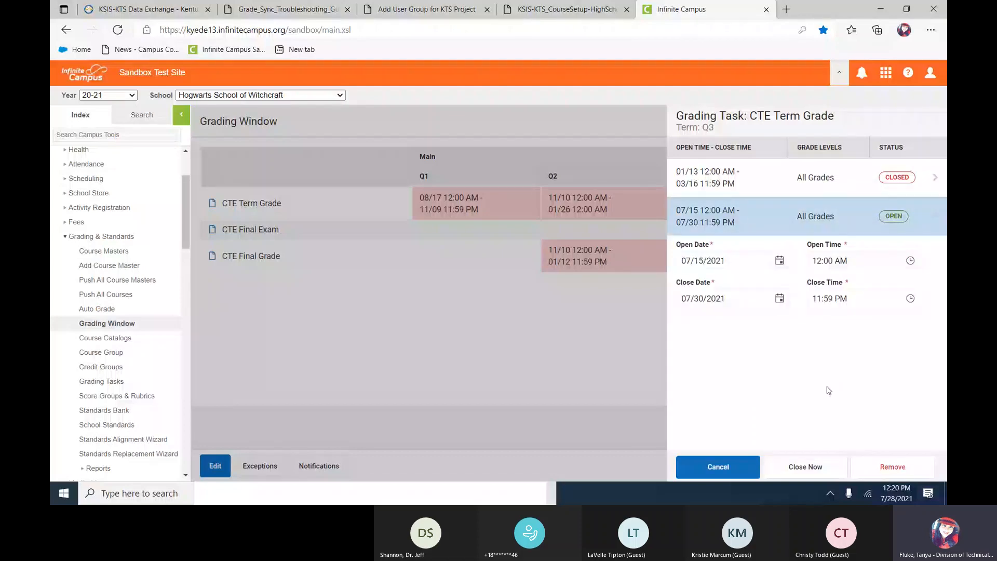
click(806, 465)
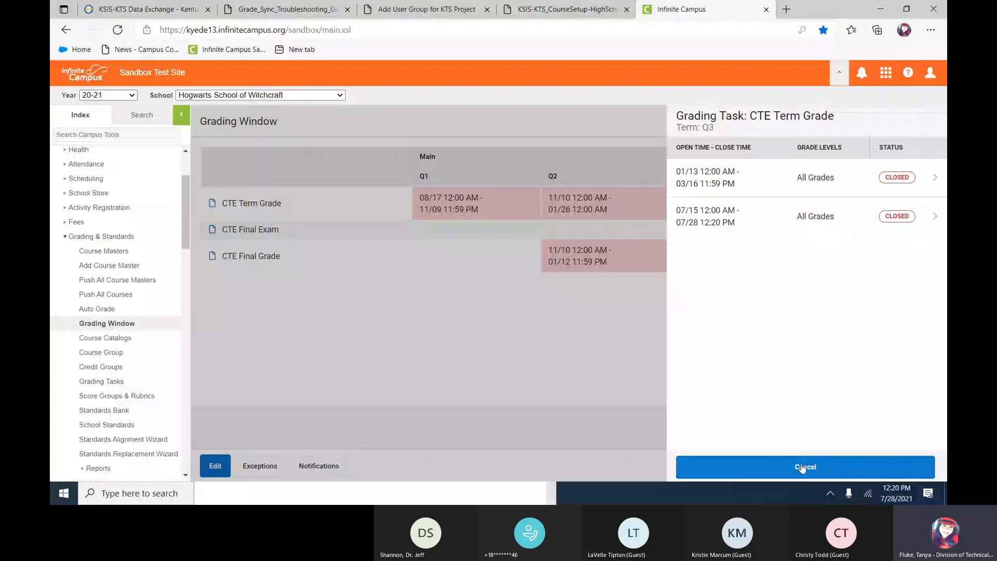
click(805, 467)
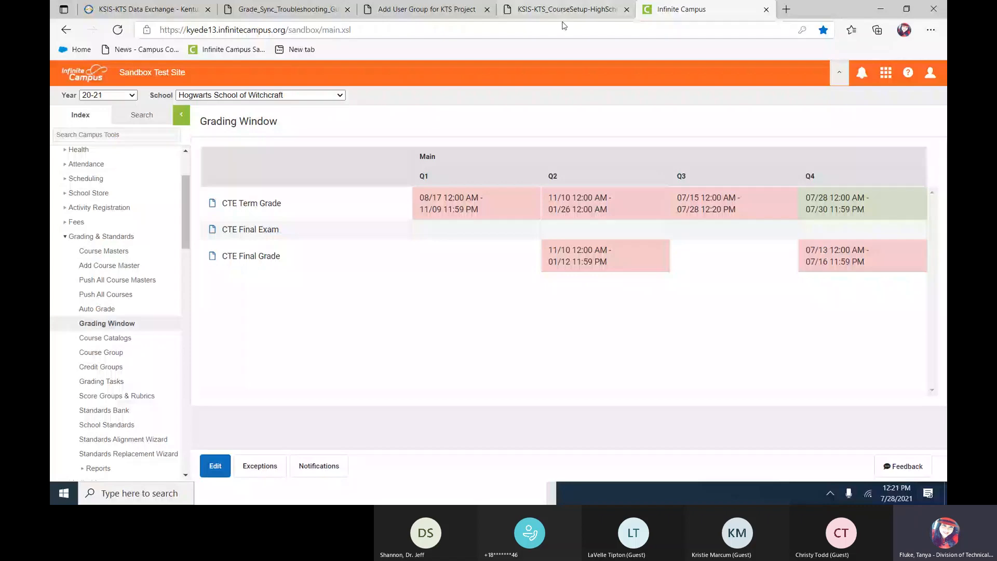
Step: Review the grading window example and the notes below it in the Grade Sync Troubleshooting Guide, and return to Infinite Campus
click(272, 14)
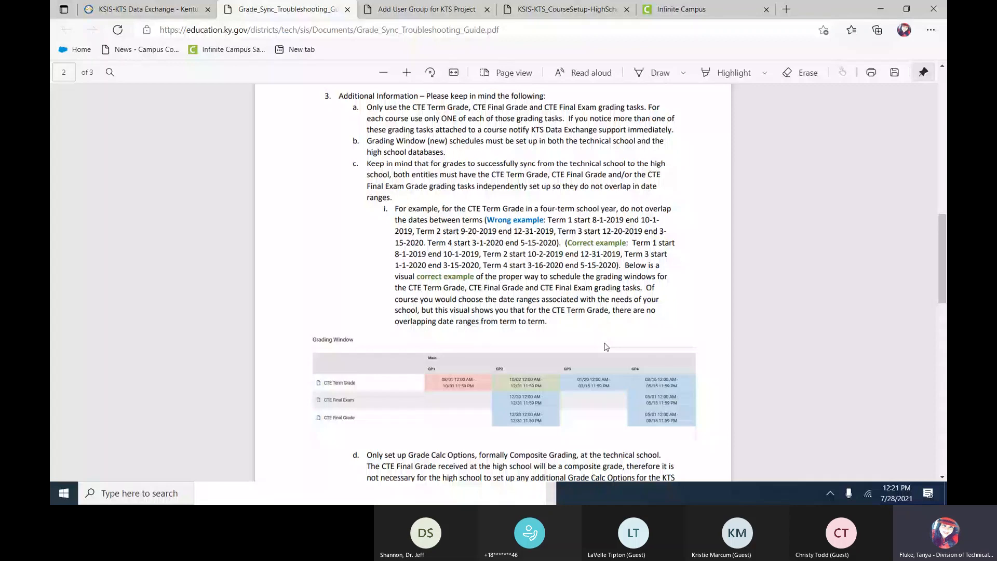
scroll(606, 347, down, 3)
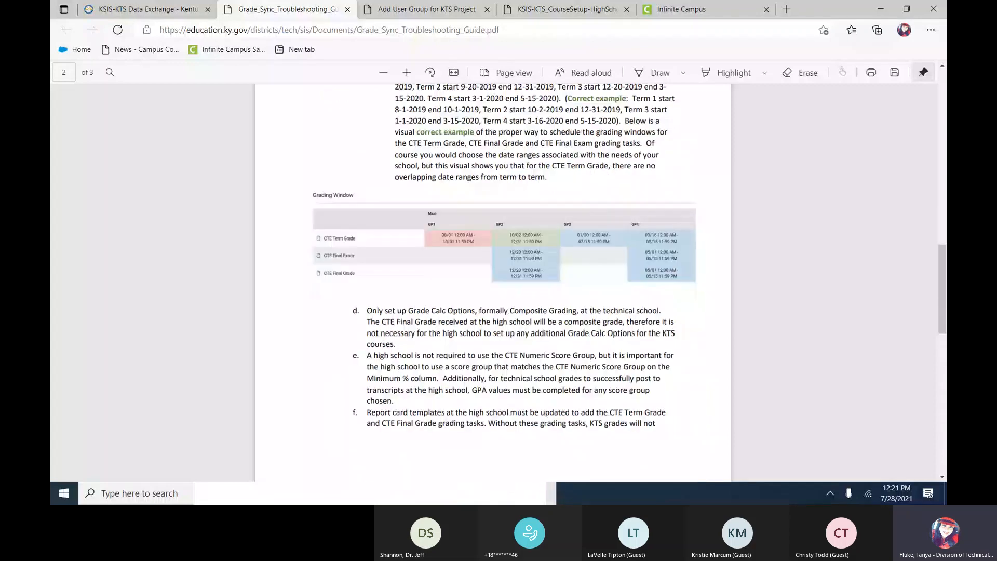
scroll(494, 280, down, 1)
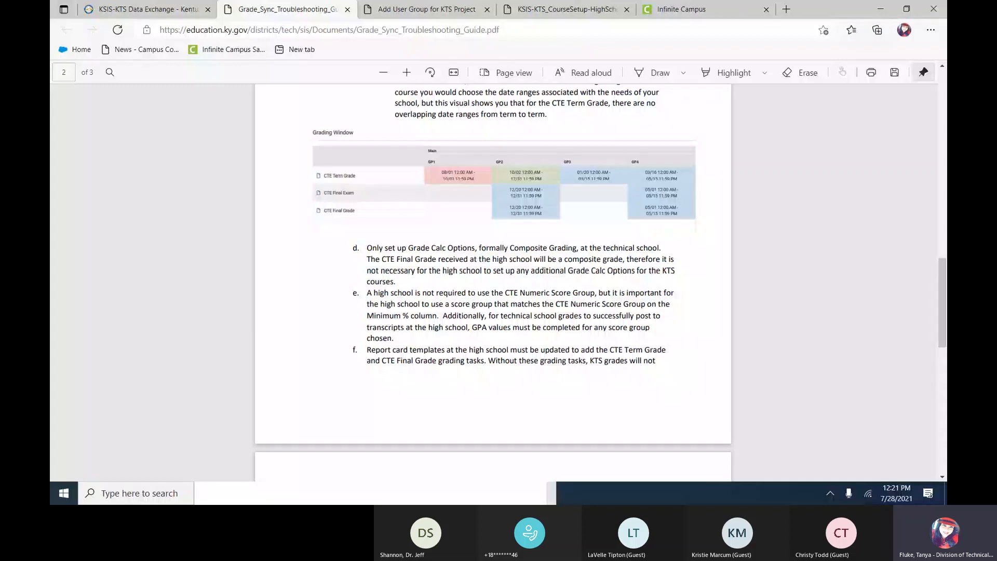
click(721, 15)
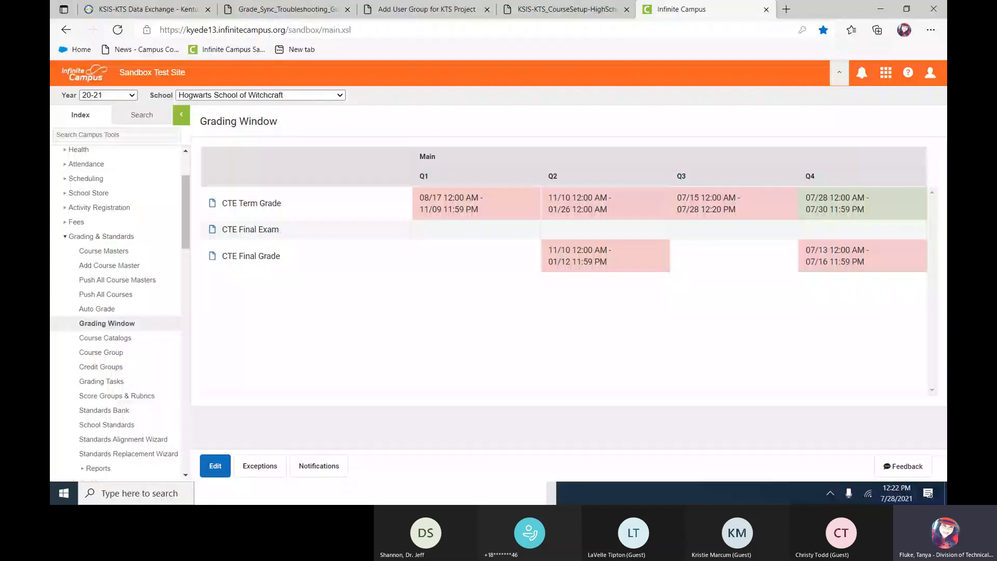
Step: Switch to the KSIS-KTS Data Exchange webpage and look through its recorded trainings, support contact and user resources
key(super)
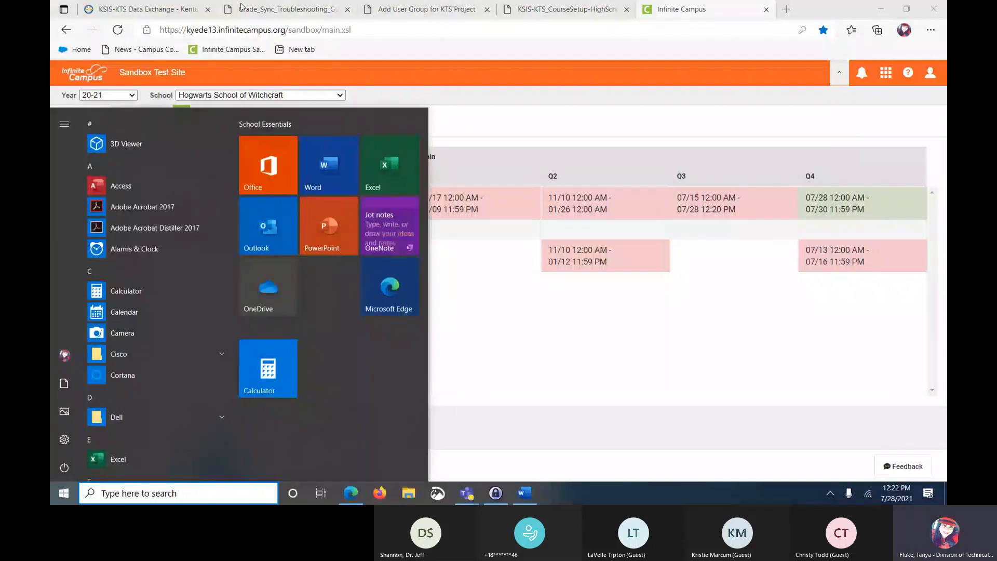
click(167, 11)
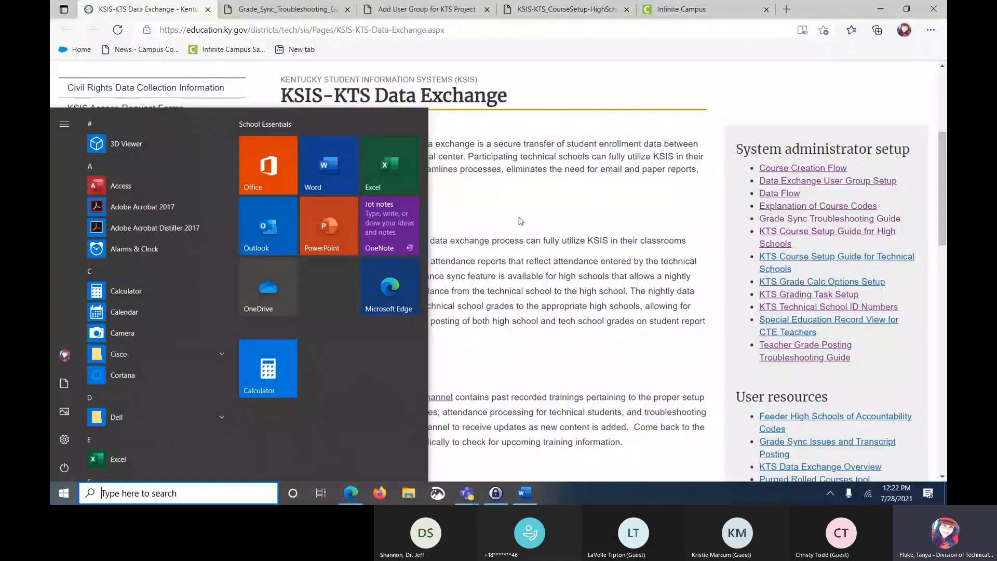
click(941, 148)
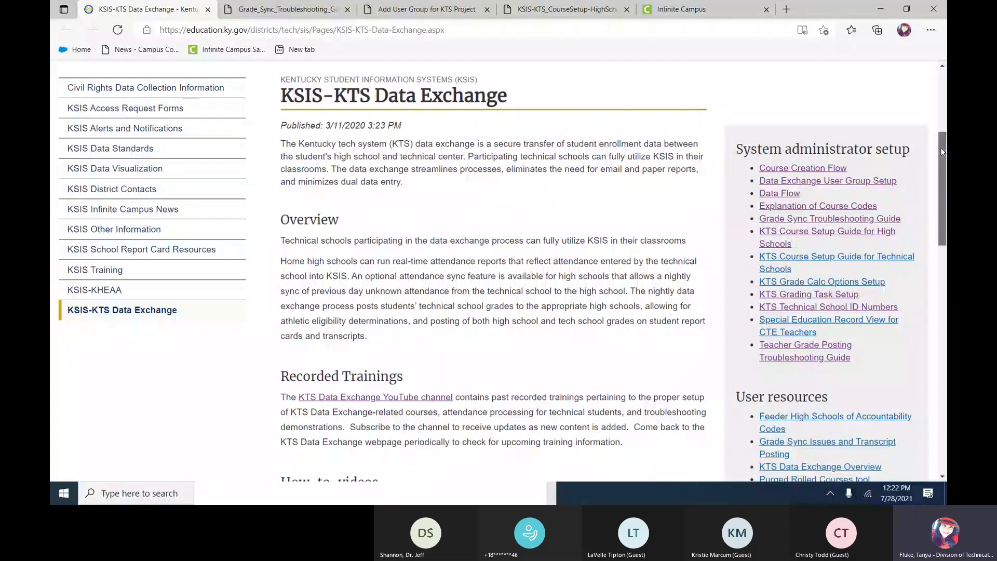
drag(941, 151, 944, 183)
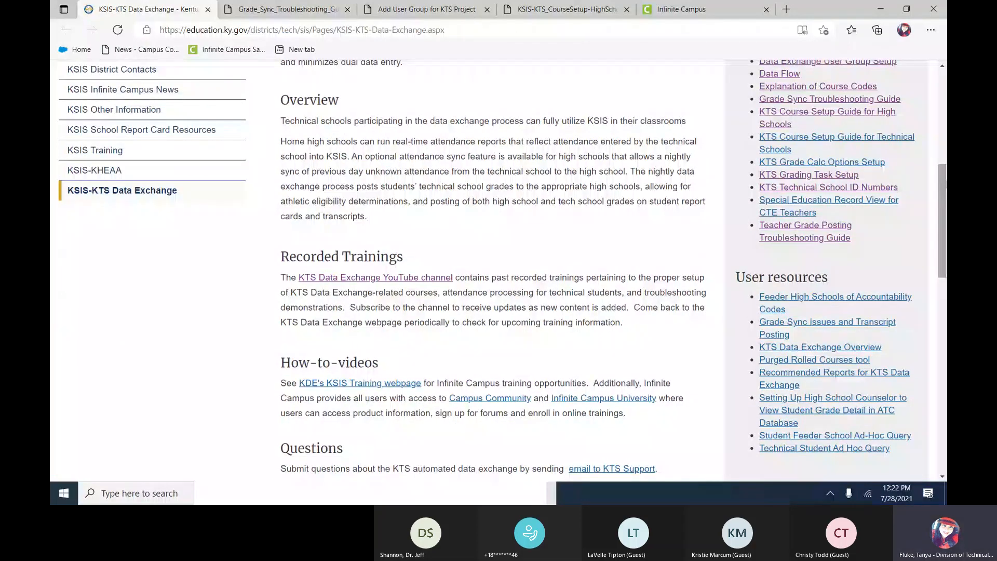
scroll(782, 142, down, 3)
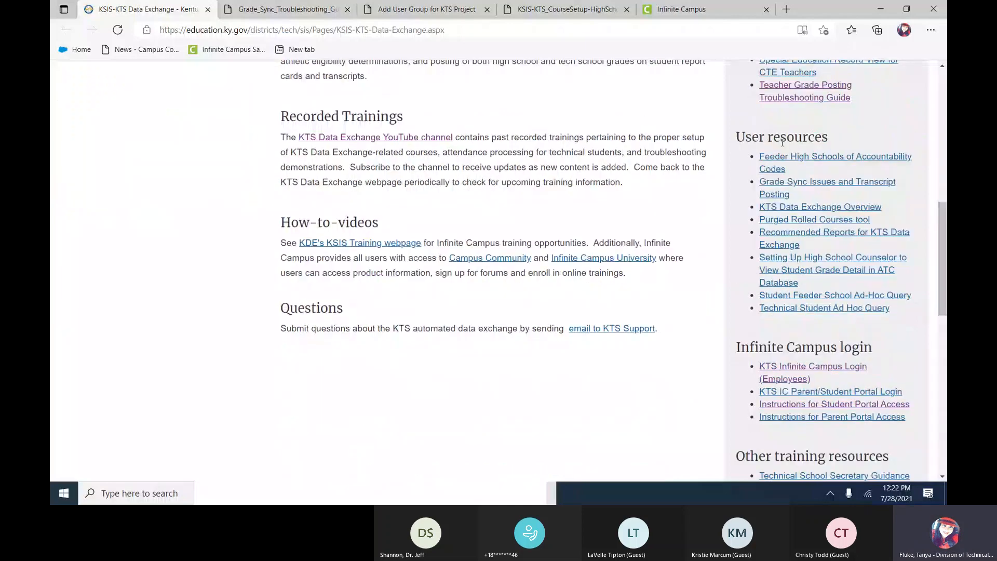